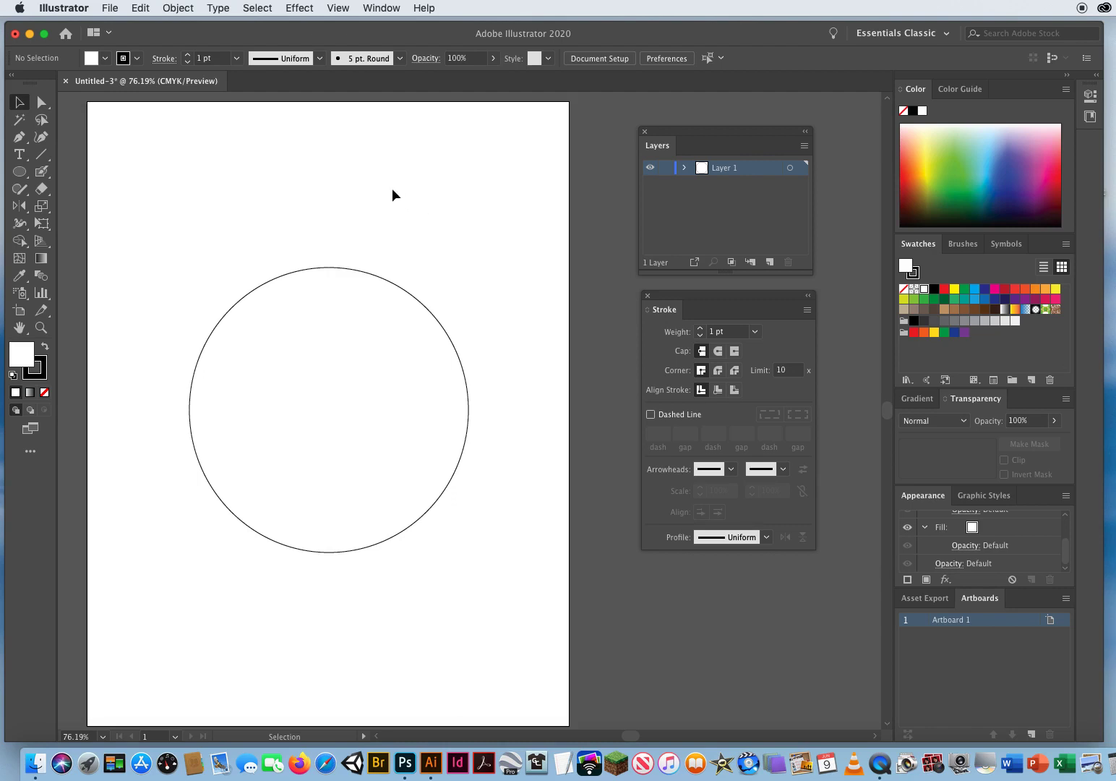
Step: Marquee-select the white-filled ellipse on the artboard with the Selection tool
{"action": "left_click_drag", "start_coordinate": [371, 292], "coordinate": [369, 295]}
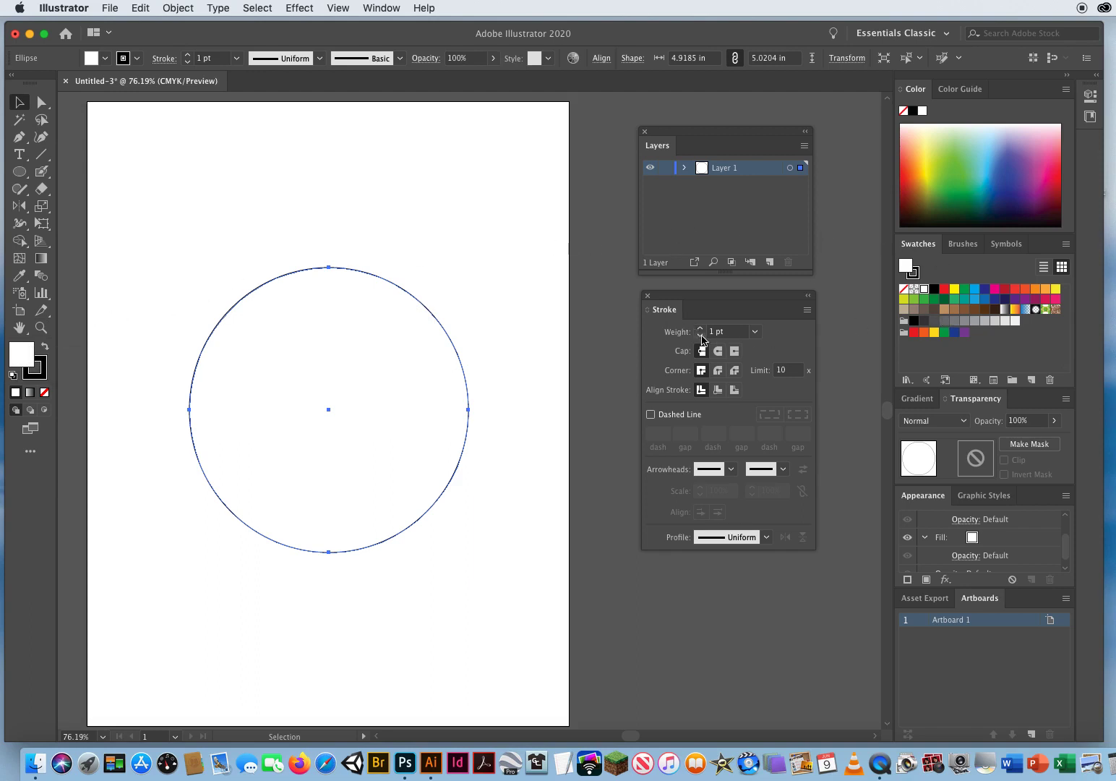
Step: Raise the circle's stroke weight to 10 pt in the Stroke panel
{"action": "left_click", "coordinate": [744, 334]}
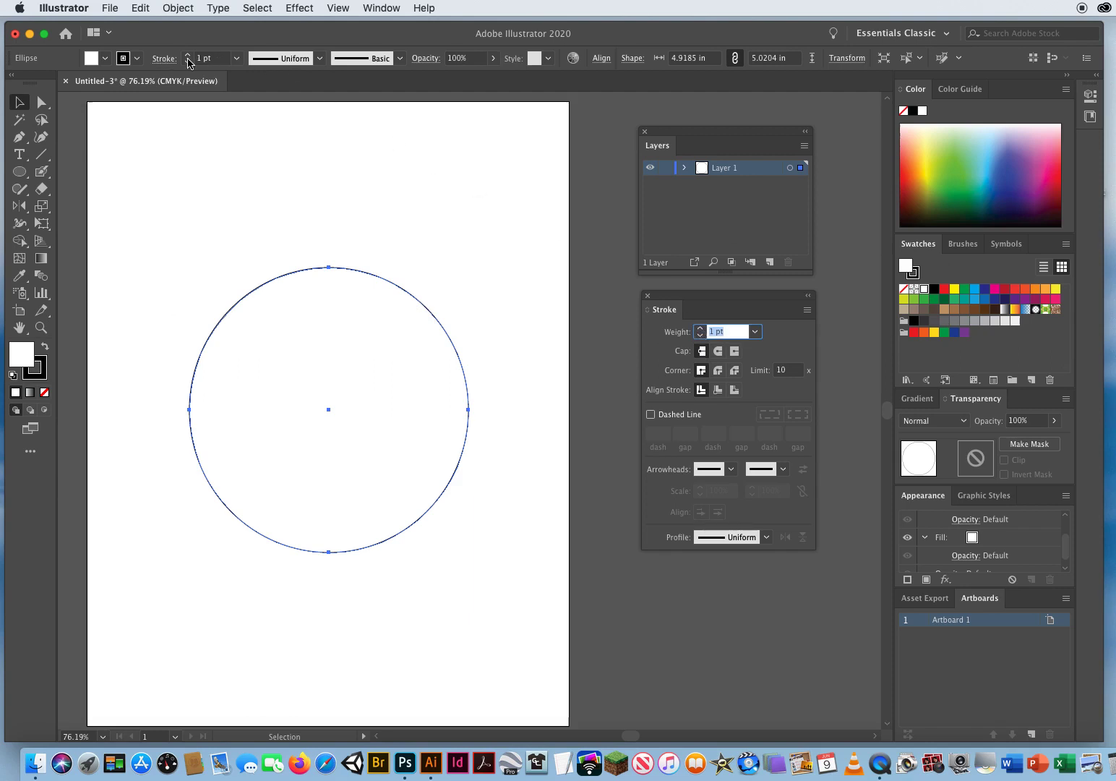
{"action": "left_click", "coordinate": [219, 58]}
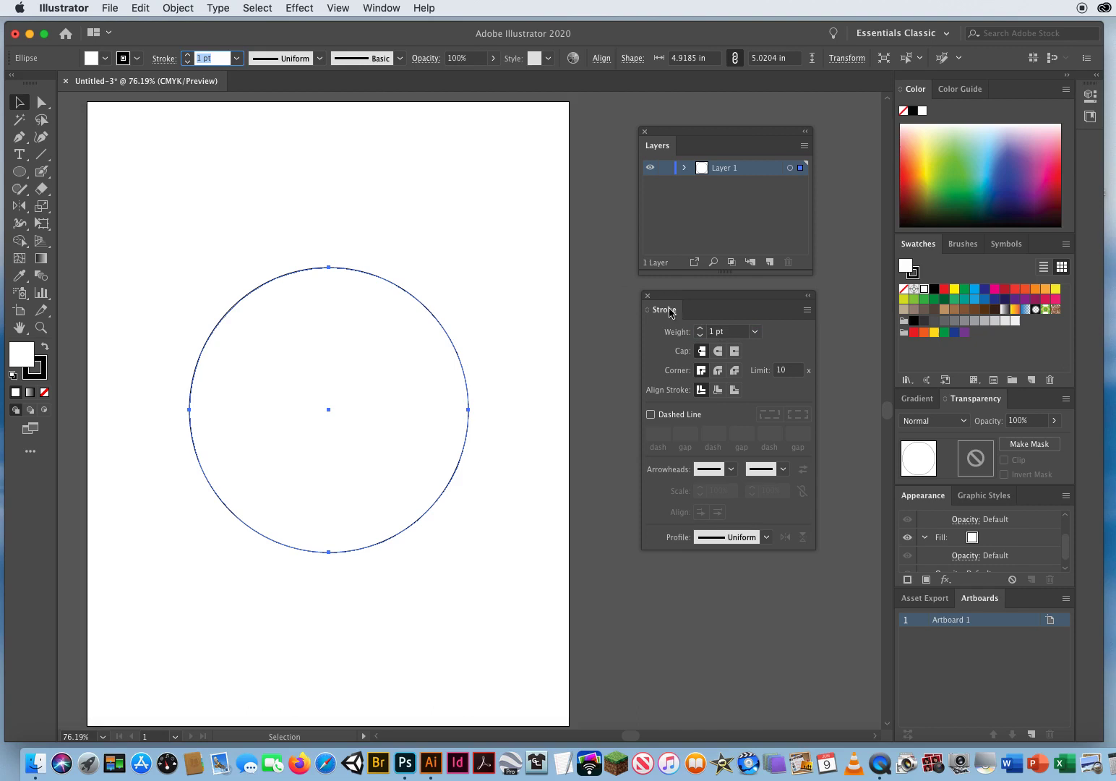
{"action": "left_click", "coordinate": [741, 332]}
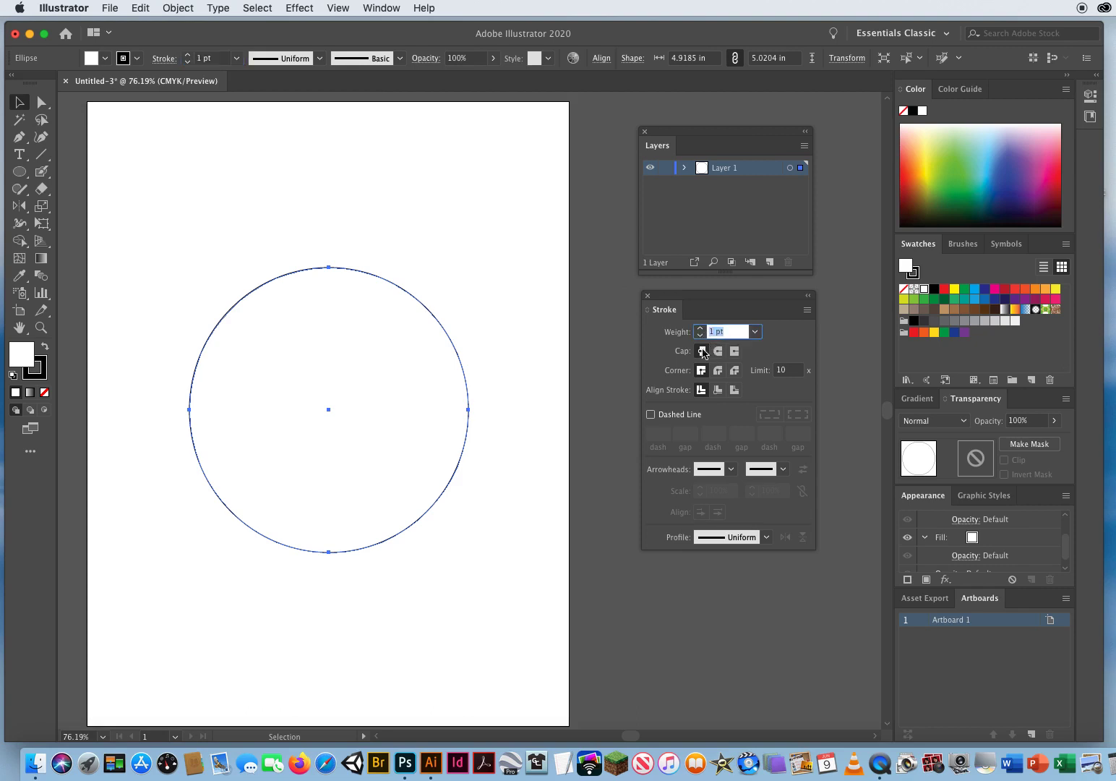
{"action": "left_click", "coordinate": [700, 329]}
{"action": "left_click", "coordinate": [699, 329]}
{"action": "left_click", "coordinate": [700, 330]}
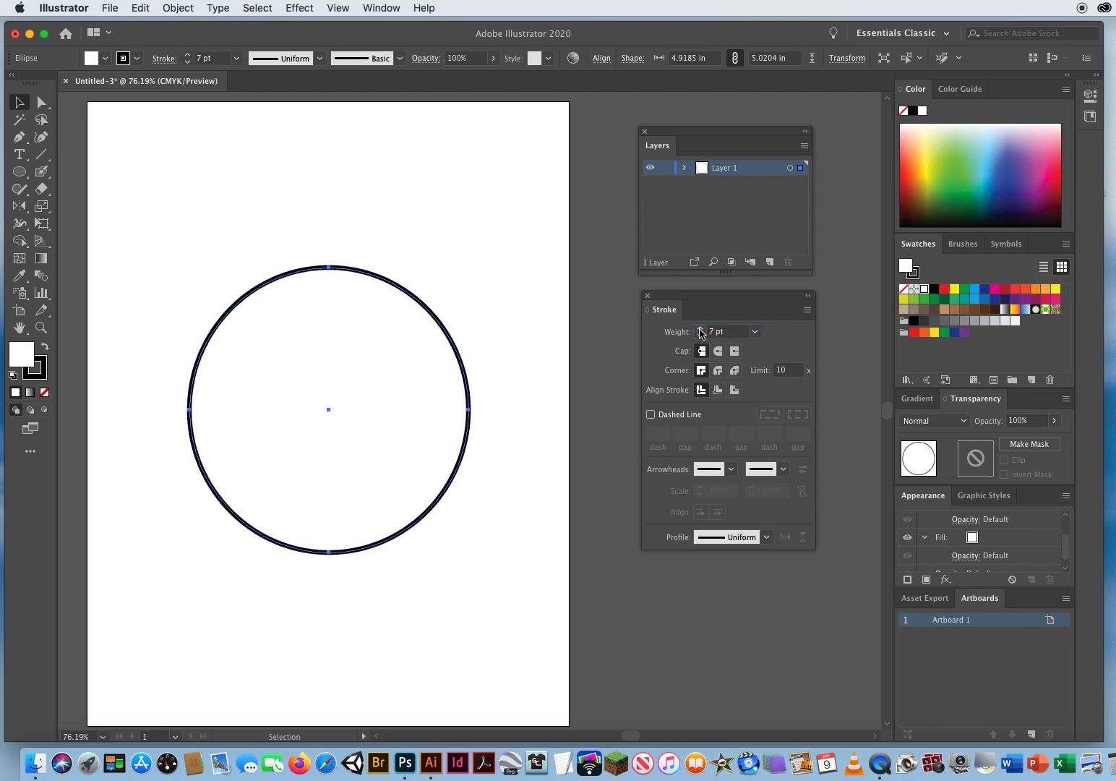
{"action": "left_click", "coordinate": [700, 329]}
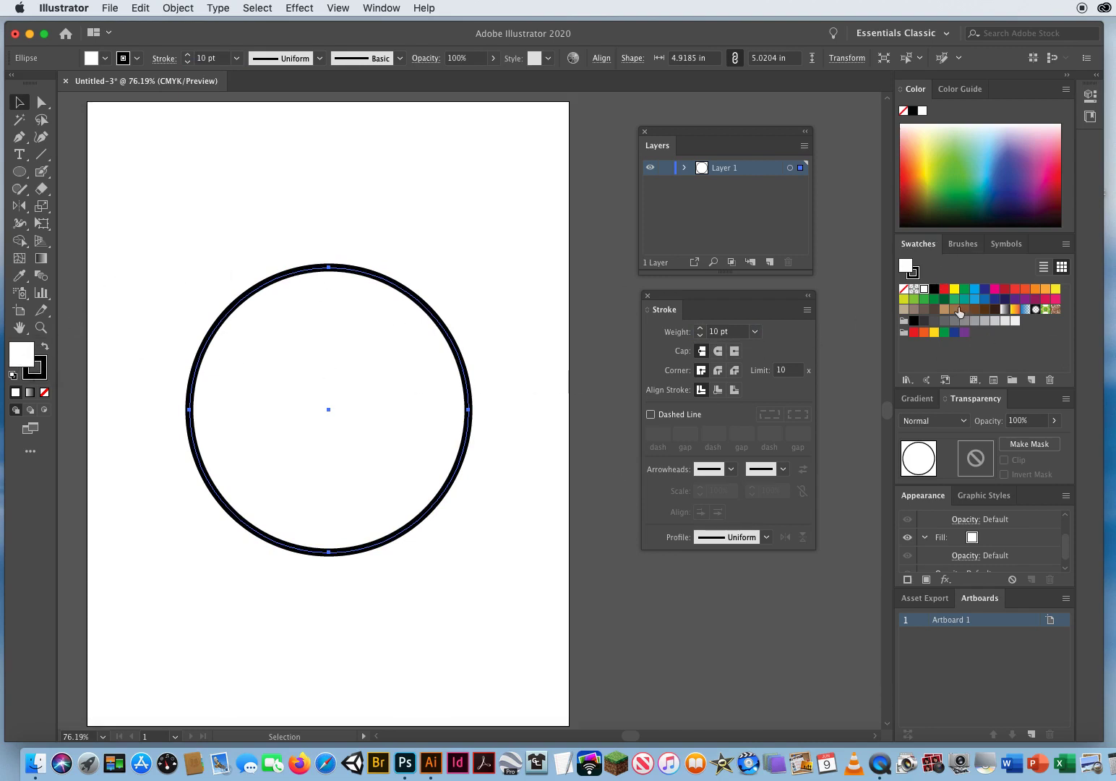
Step: Try red and yellow-to-red gradient fills, ending with the brown swirl pattern fill
{"action": "left_click", "coordinate": [944, 289]}
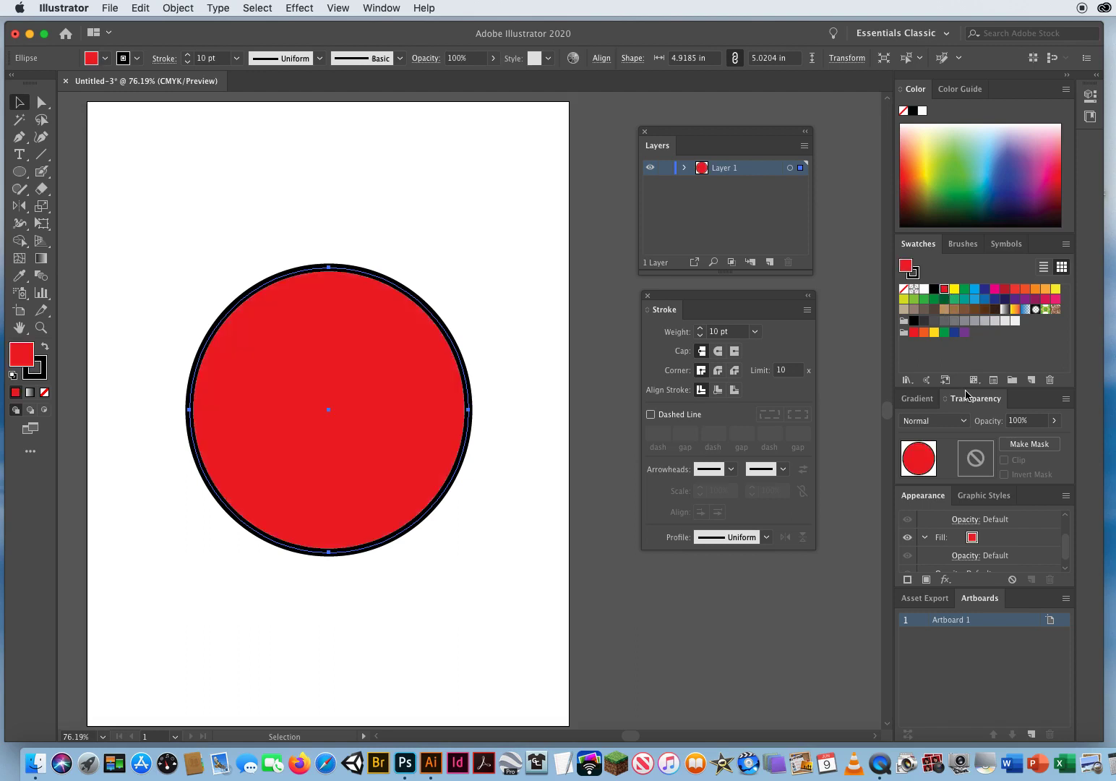
{"action": "left_click", "coordinate": [1015, 309]}
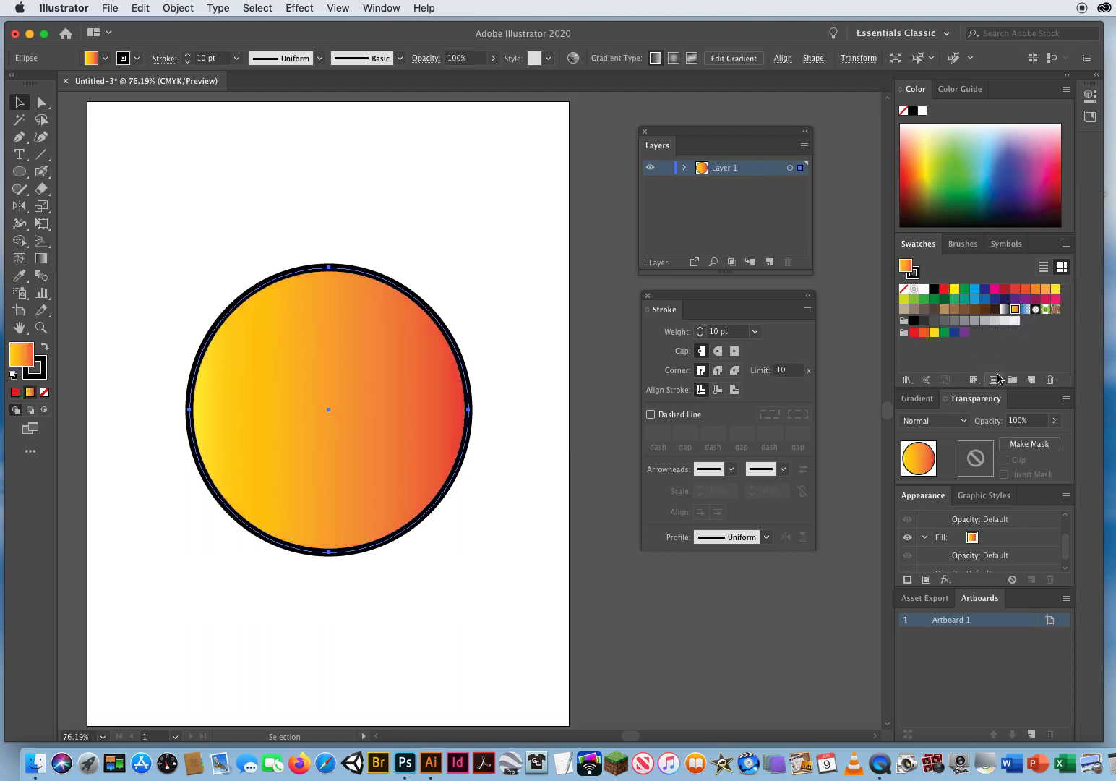
{"action": "left_click", "coordinate": [1056, 309]}
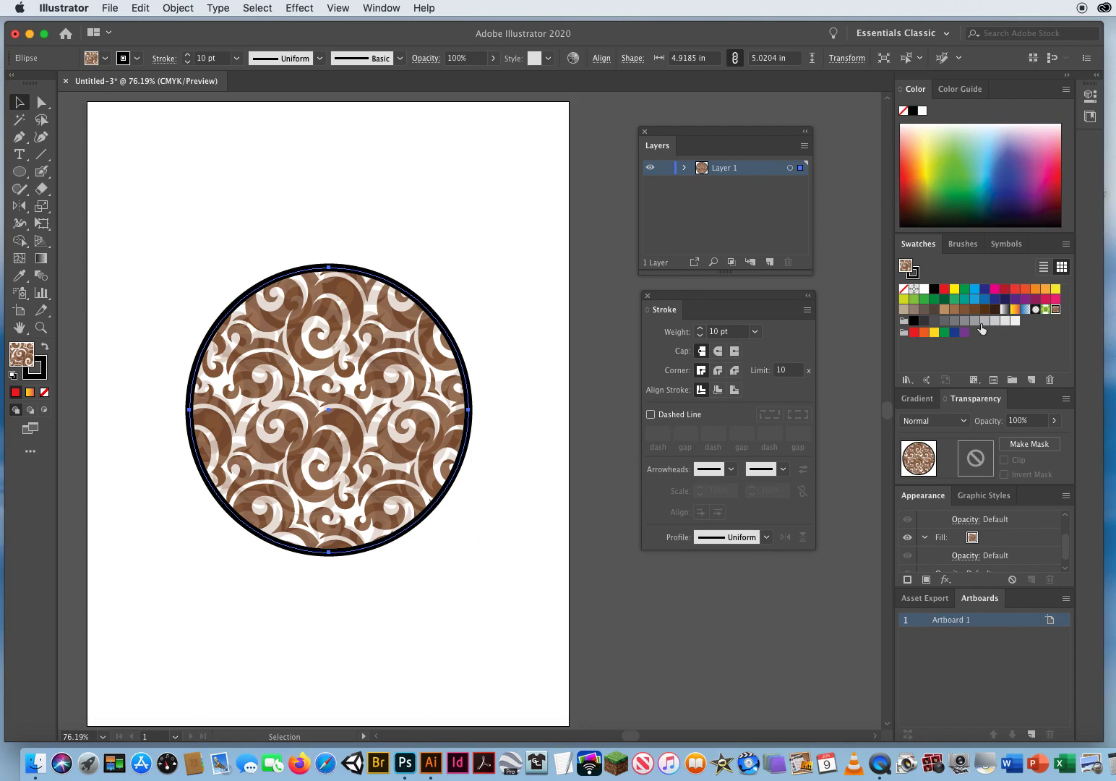
Step: Close the Stroke panel and float the Swatches panel, enlarged to show every group
{"action": "left_click", "coordinate": [648, 295]}
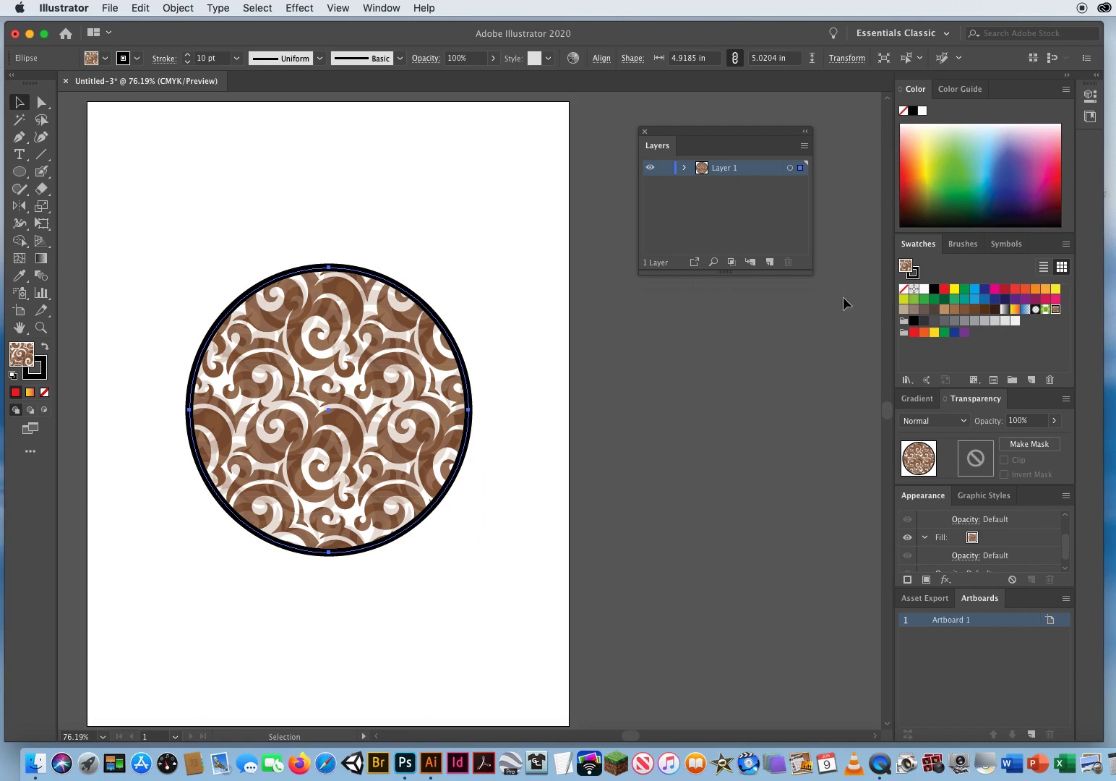
{"action": "mouse_move", "coordinate": [919, 245]}
{"action": "left_mouse_down"}
{"action": "mouse_move", "coordinate": [792, 289]}
{"action": "mouse_move", "coordinate": [668, 307]}
{"action": "left_mouse_up"}
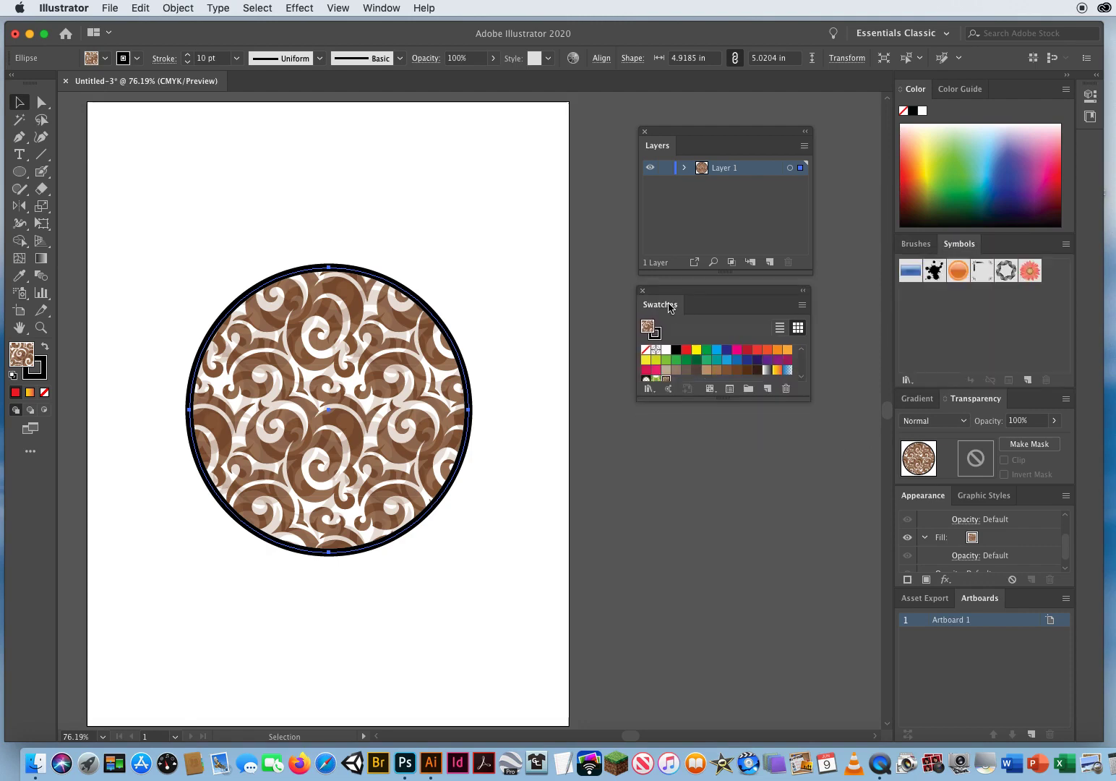
{"action": "left_click_drag", "start_coordinate": [725, 399], "coordinate": [717, 471]}
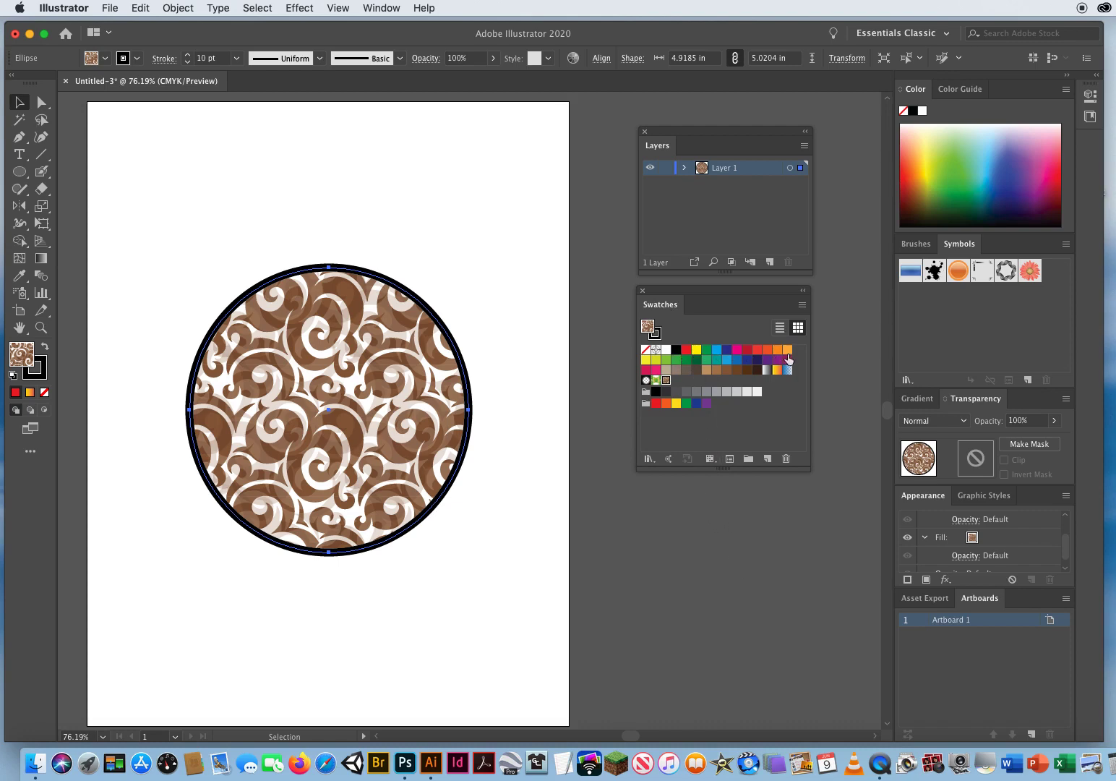
Step: Try White, Black, Fading Sky, Vignette, Foliage and Pompadour fills, ending on solid green
{"action": "left_click", "coordinate": [664, 362]}
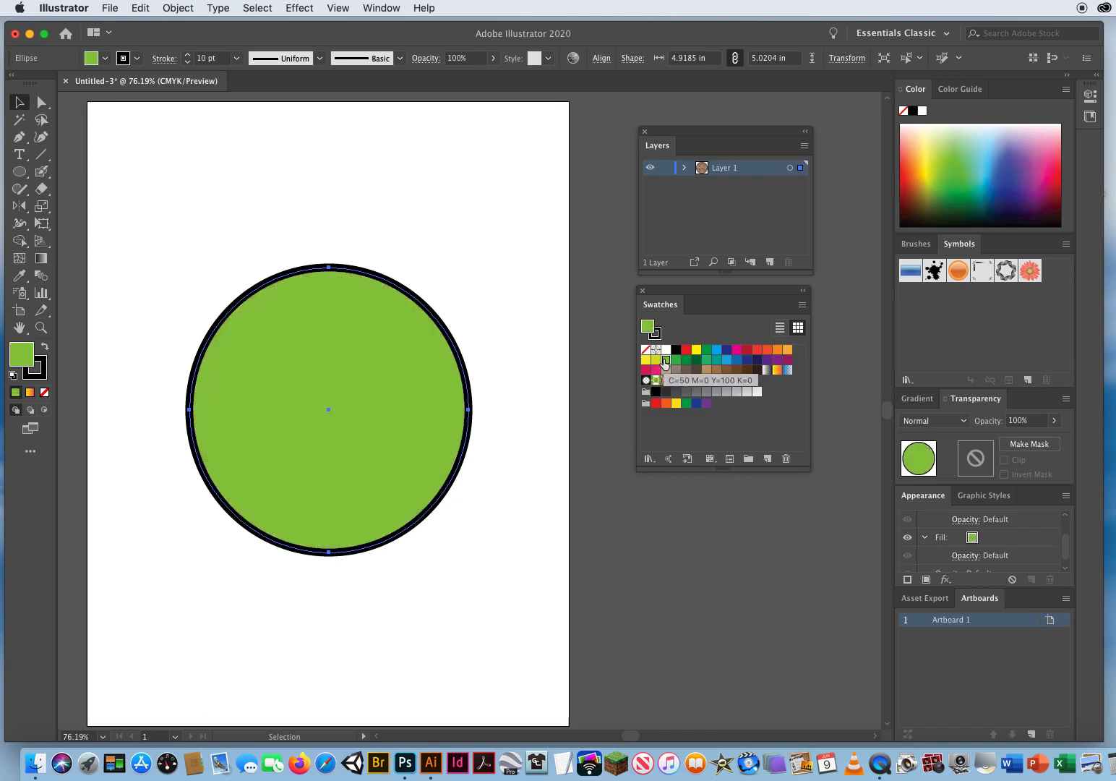
{"action": "left_click", "coordinate": [768, 370]}
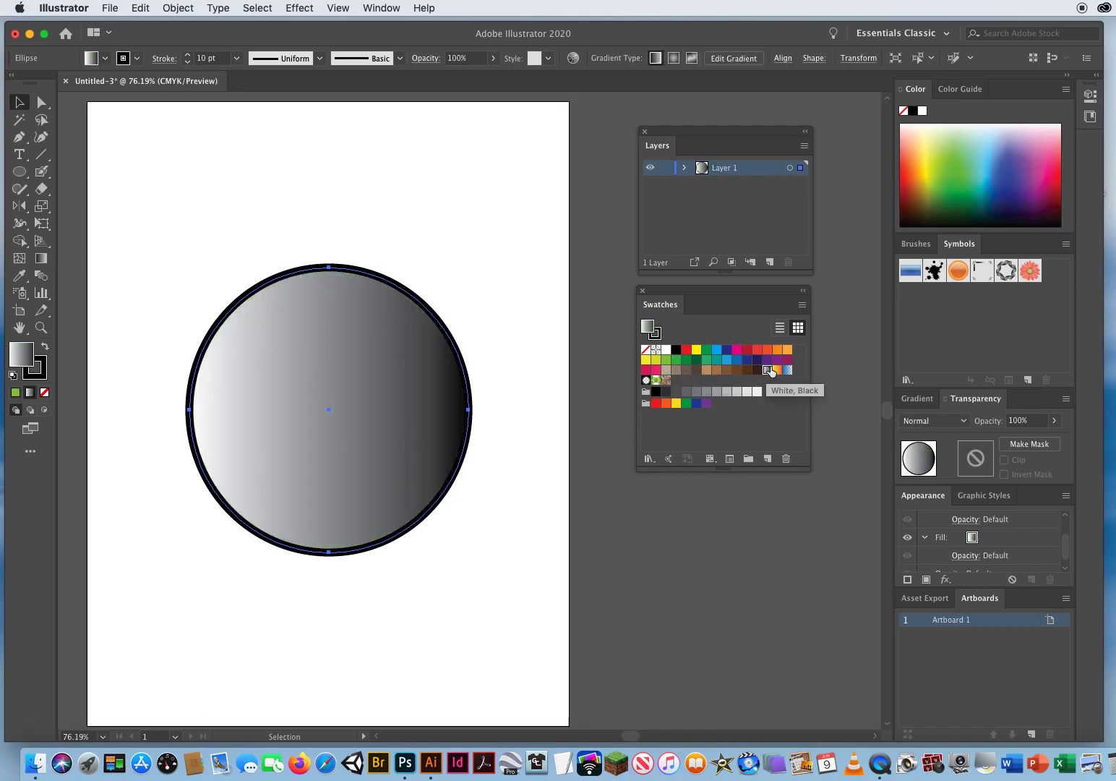
{"action": "left_click", "coordinate": [777, 370]}
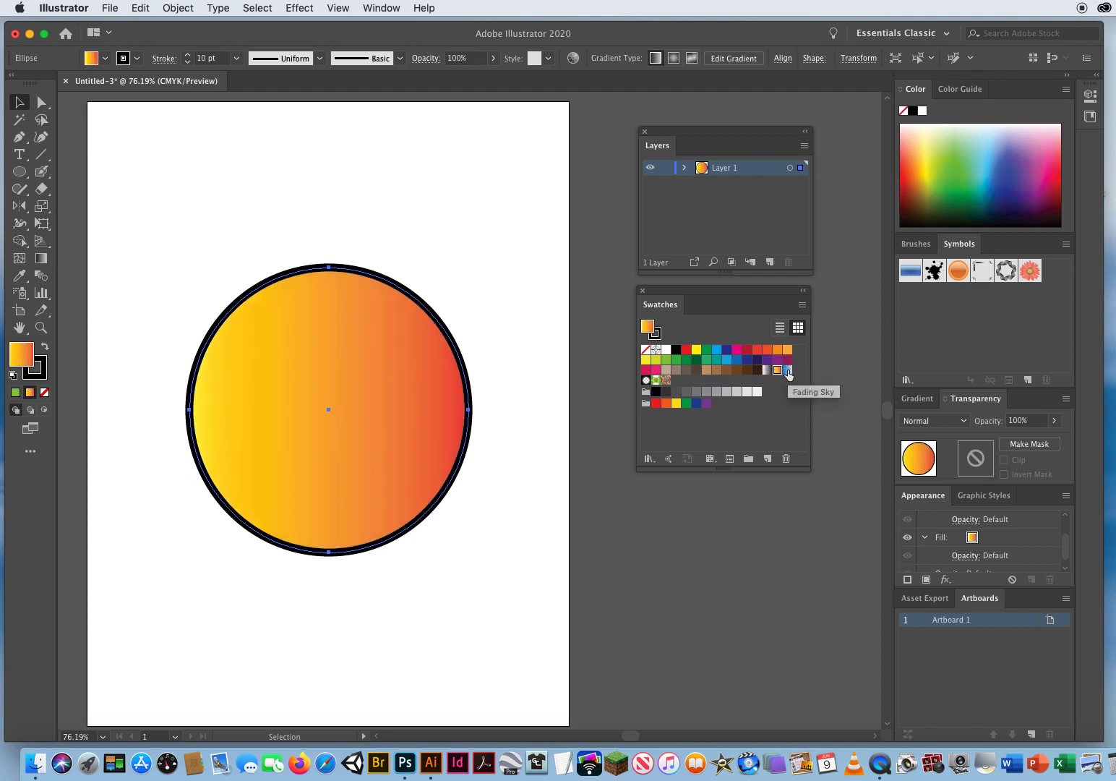
{"action": "left_click", "coordinate": [788, 370]}
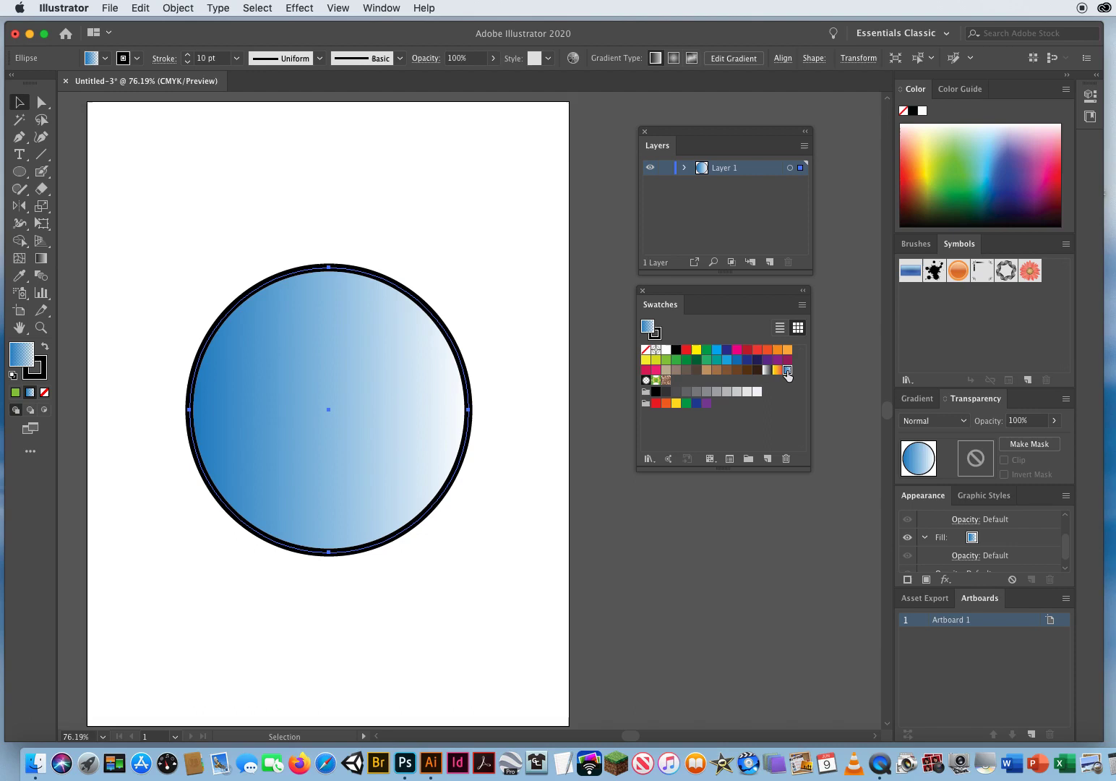
{"action": "left_click", "coordinate": [647, 383]}
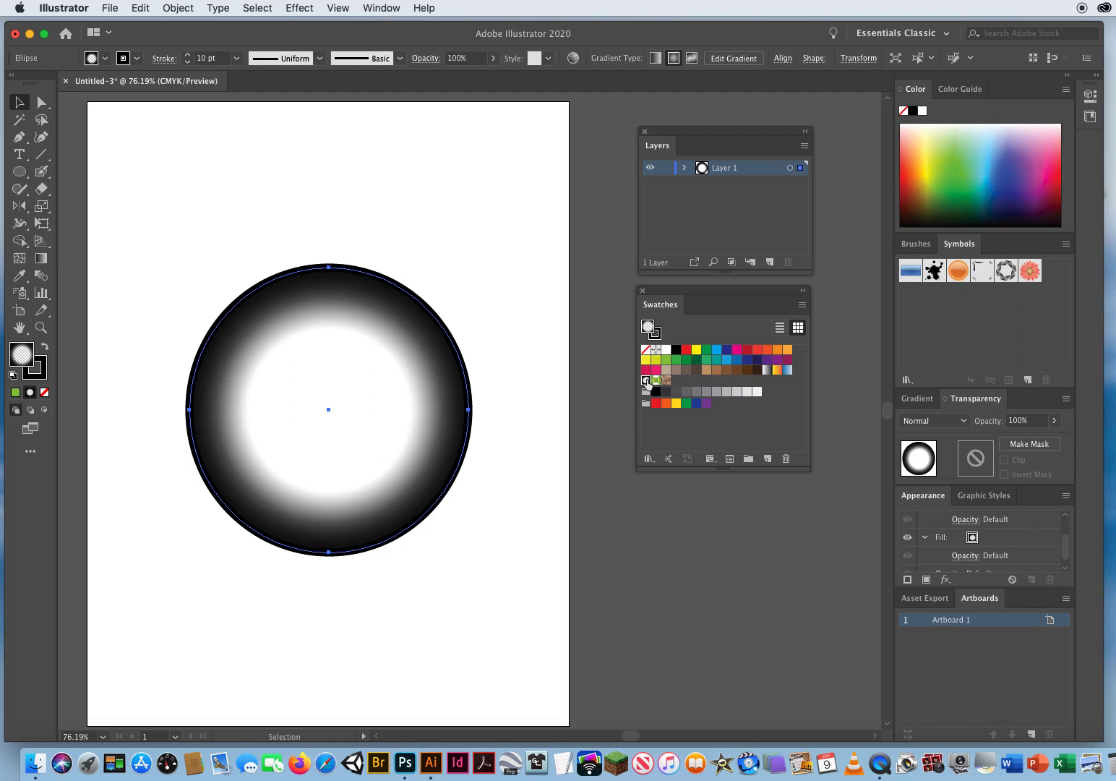
{"action": "left_click", "coordinate": [766, 370]}
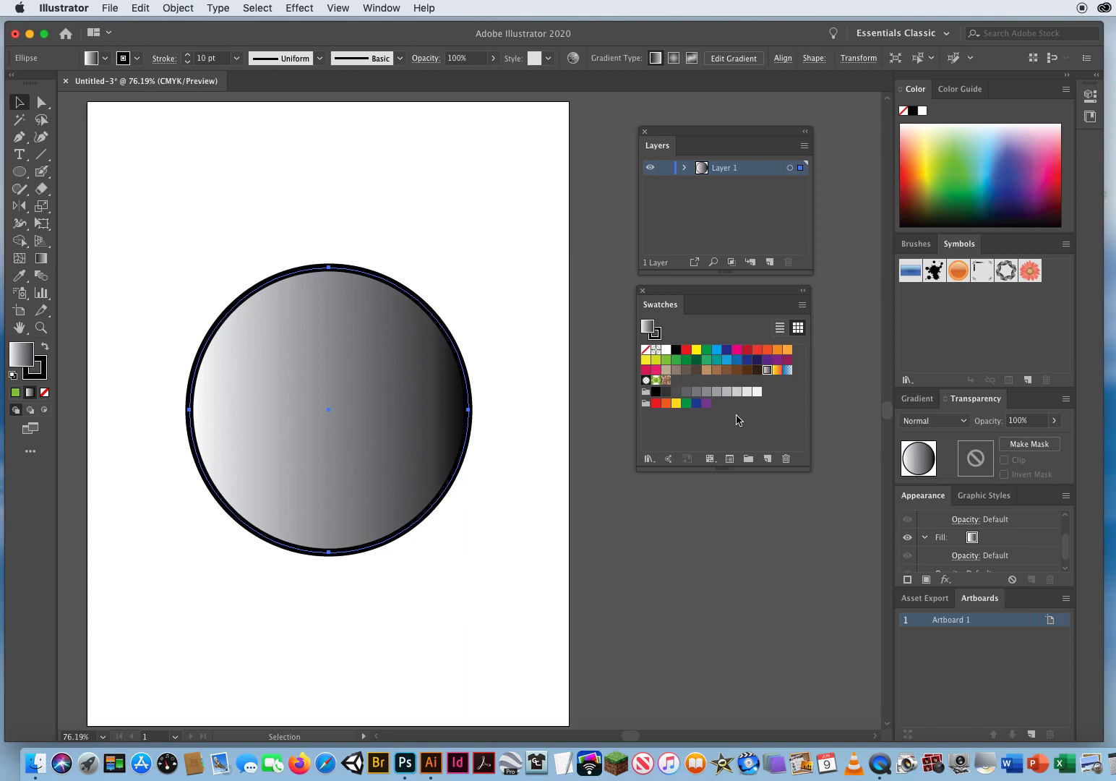
{"action": "left_click", "coordinate": [655, 380]}
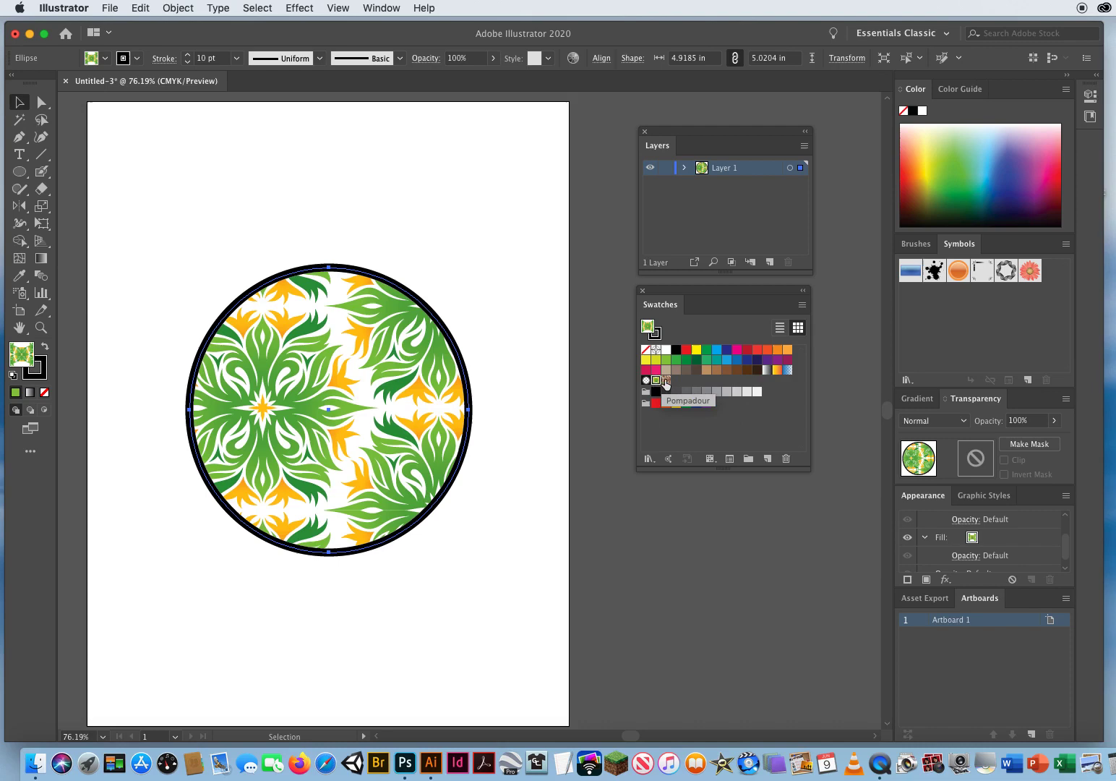
{"action": "left_click", "coordinate": [665, 383]}
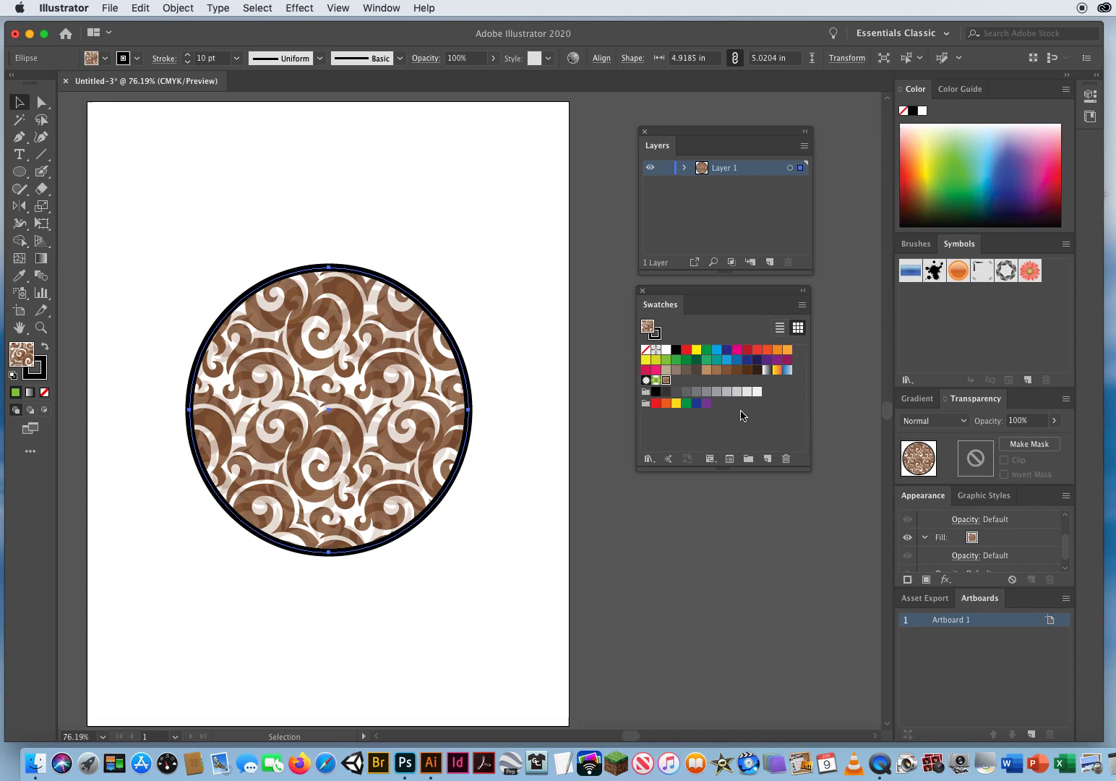
{"action": "left_click", "coordinate": [666, 360]}
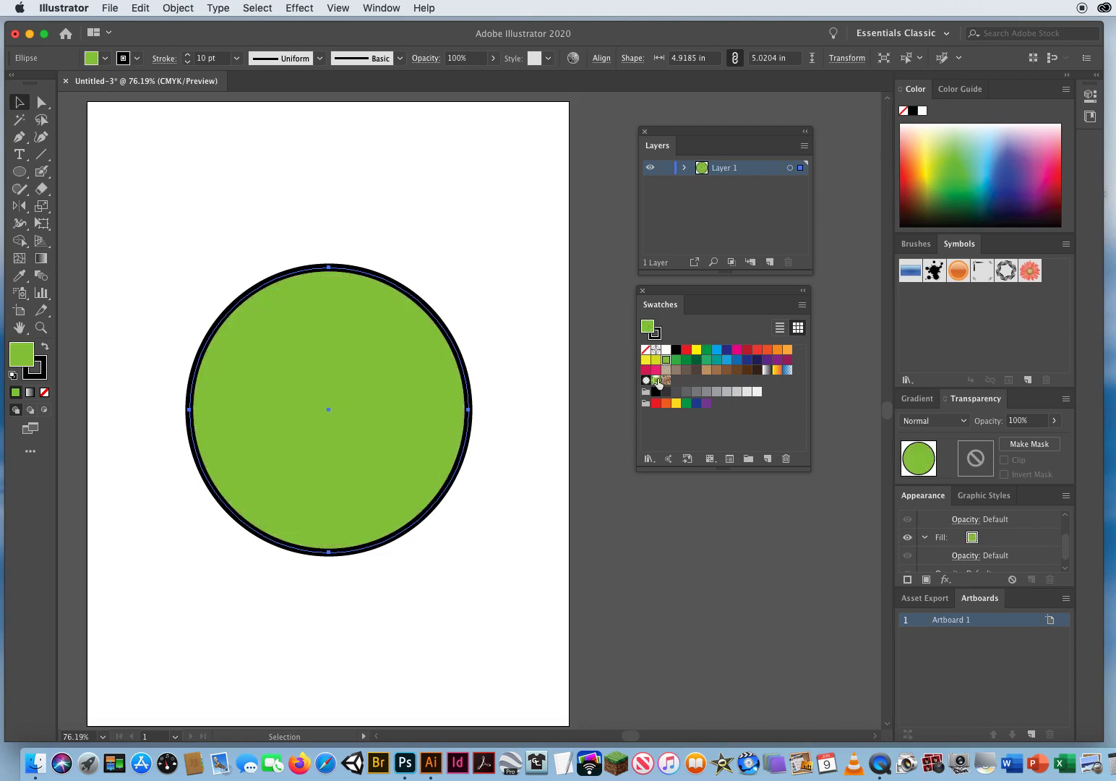
Step: Open the Celebration swatch library, enlarge it, and move it beside the document swatches
{"action": "left_click", "coordinate": [649, 460]}
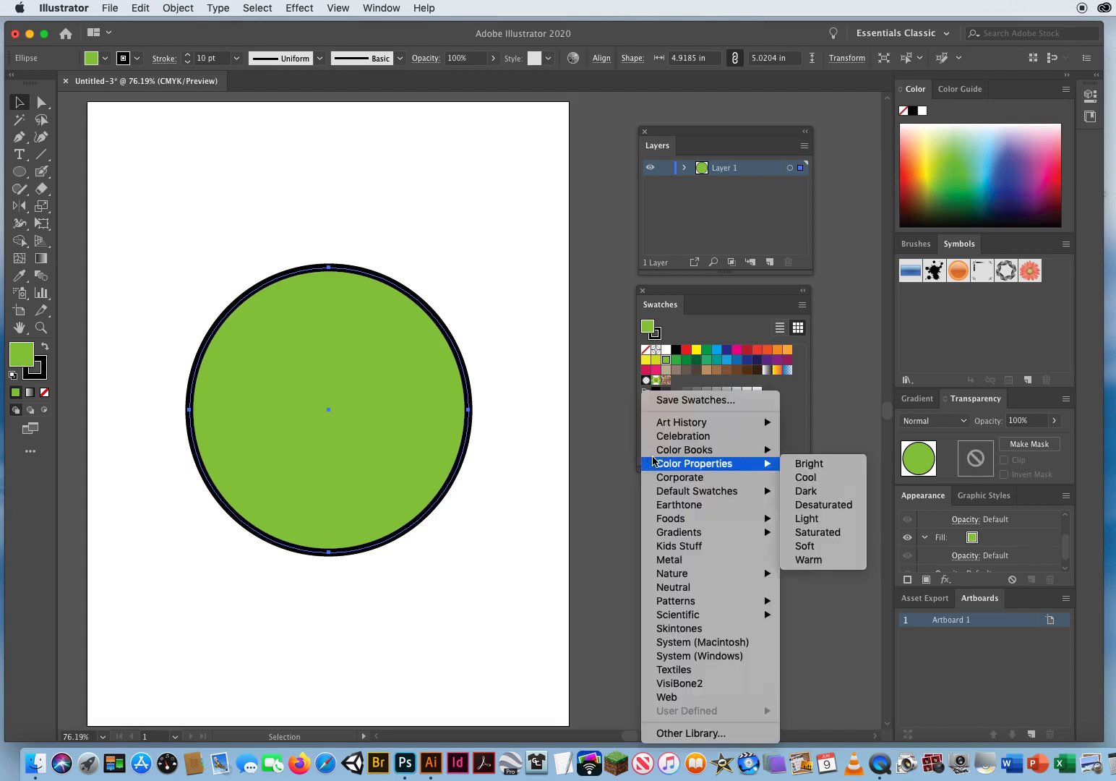
{"action": "mouse_move", "coordinate": [680, 422]}
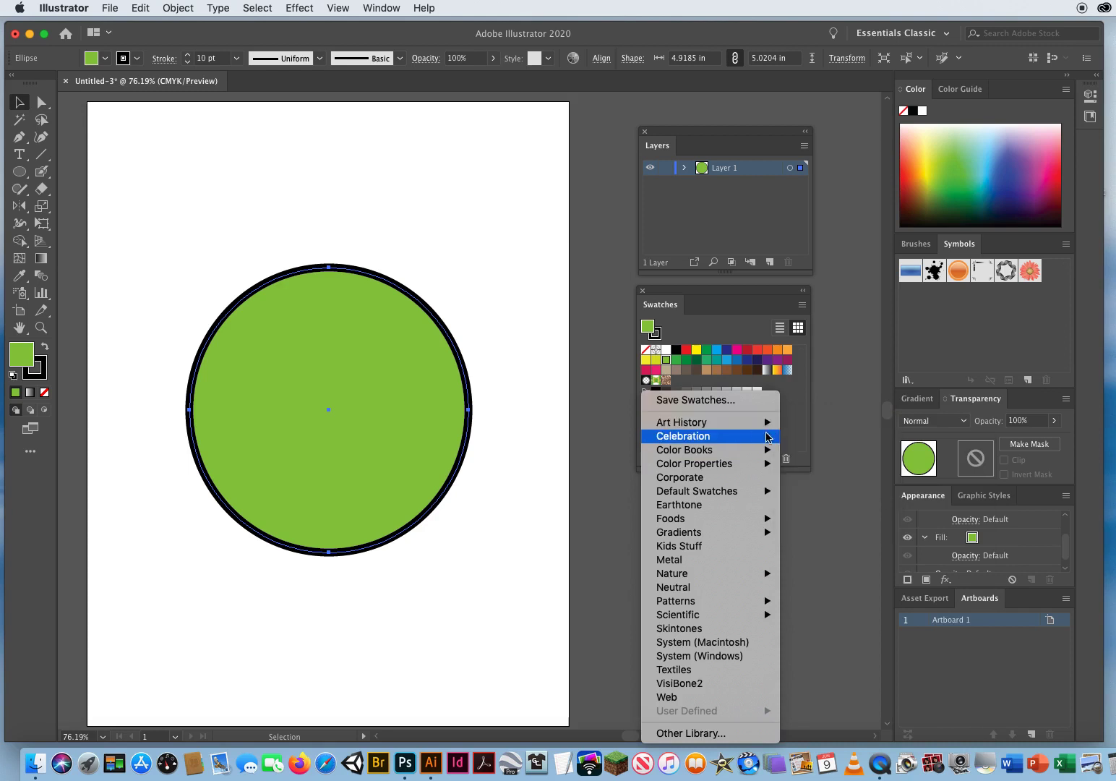
{"action": "left_click", "coordinate": [722, 439]}
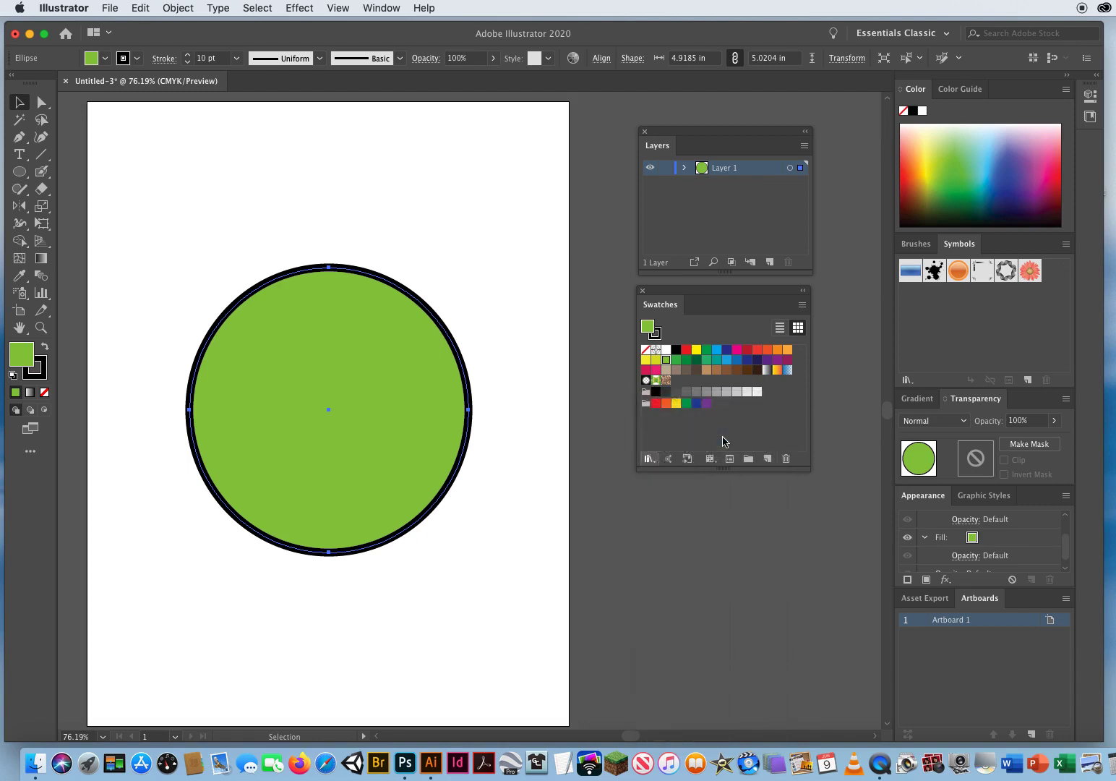
{"action": "left_click_drag", "start_coordinate": [757, 453], "coordinate": [755, 598]}
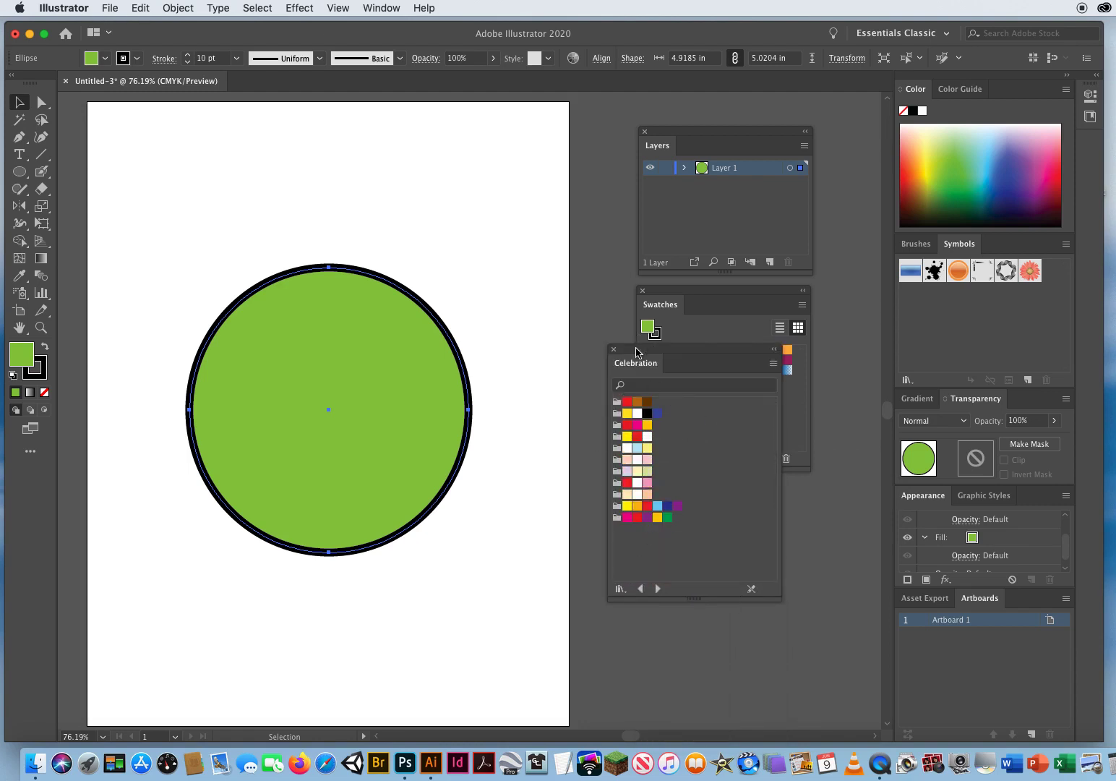
{"action": "left_click_drag", "start_coordinate": [626, 365], "coordinate": [850, 427]}
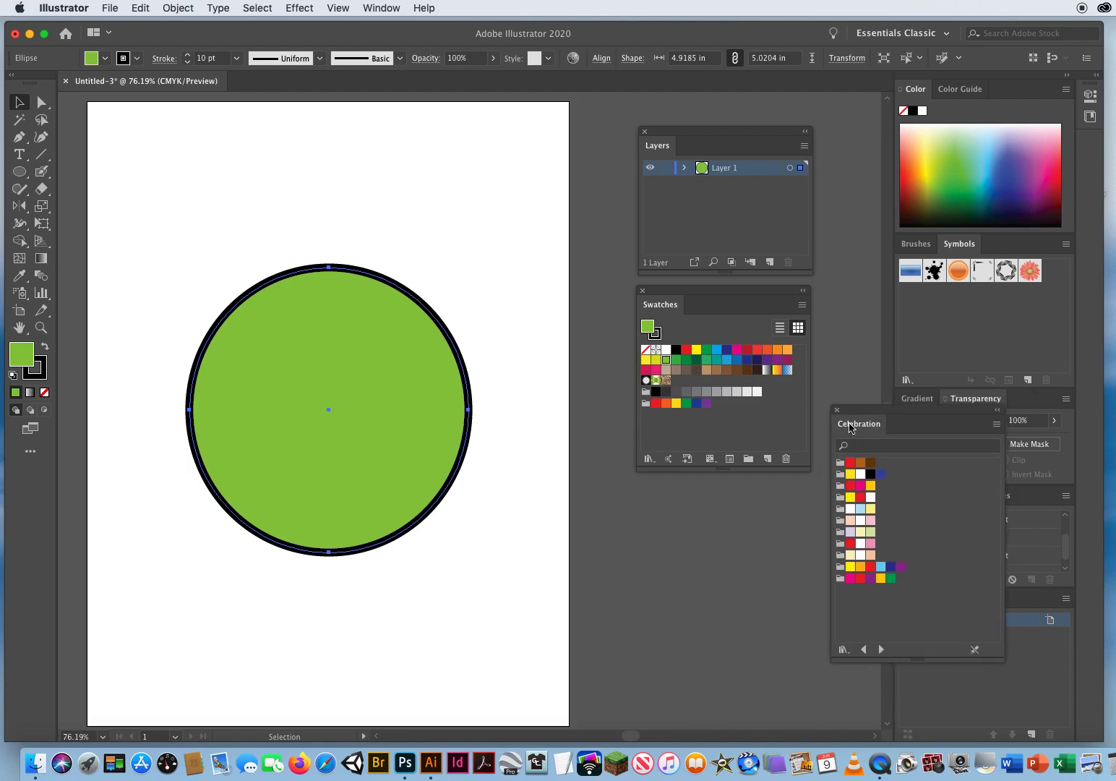
Step: Browse the Patterns swatch library submenus, then dismiss the list without choosing one
{"action": "left_click", "coordinate": [649, 460]}
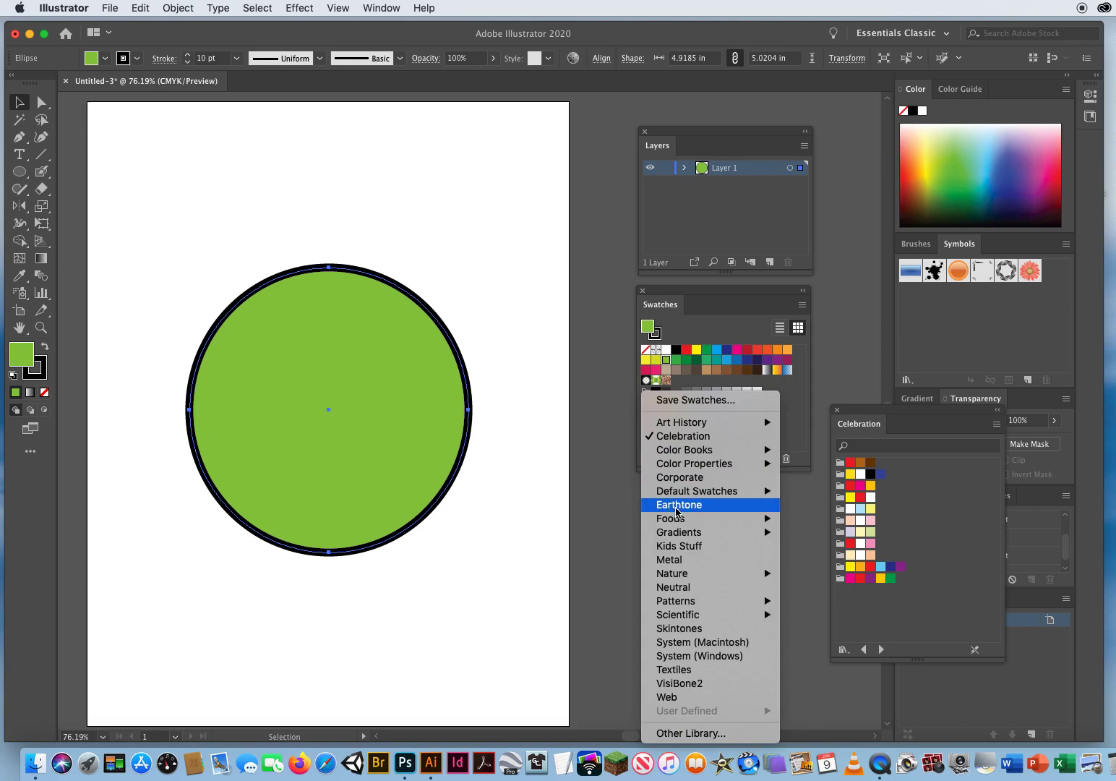
{"action": "mouse_move", "coordinate": [676, 520]}
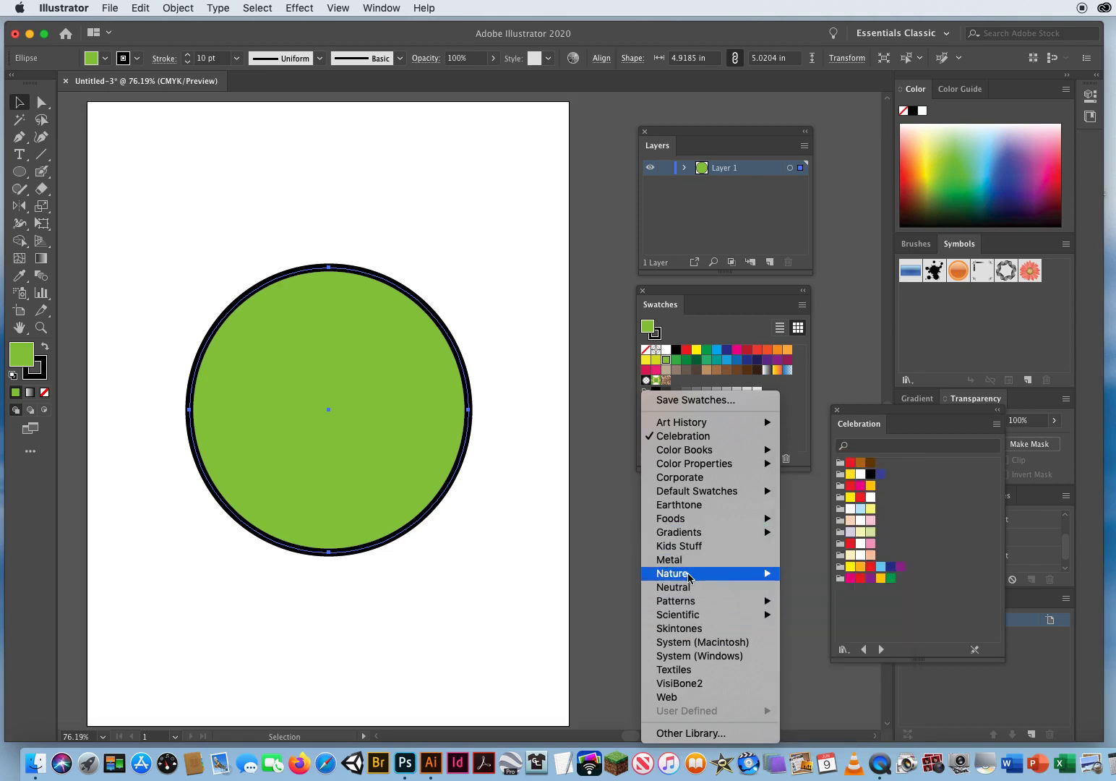
{"action": "mouse_move", "coordinate": [685, 604]}
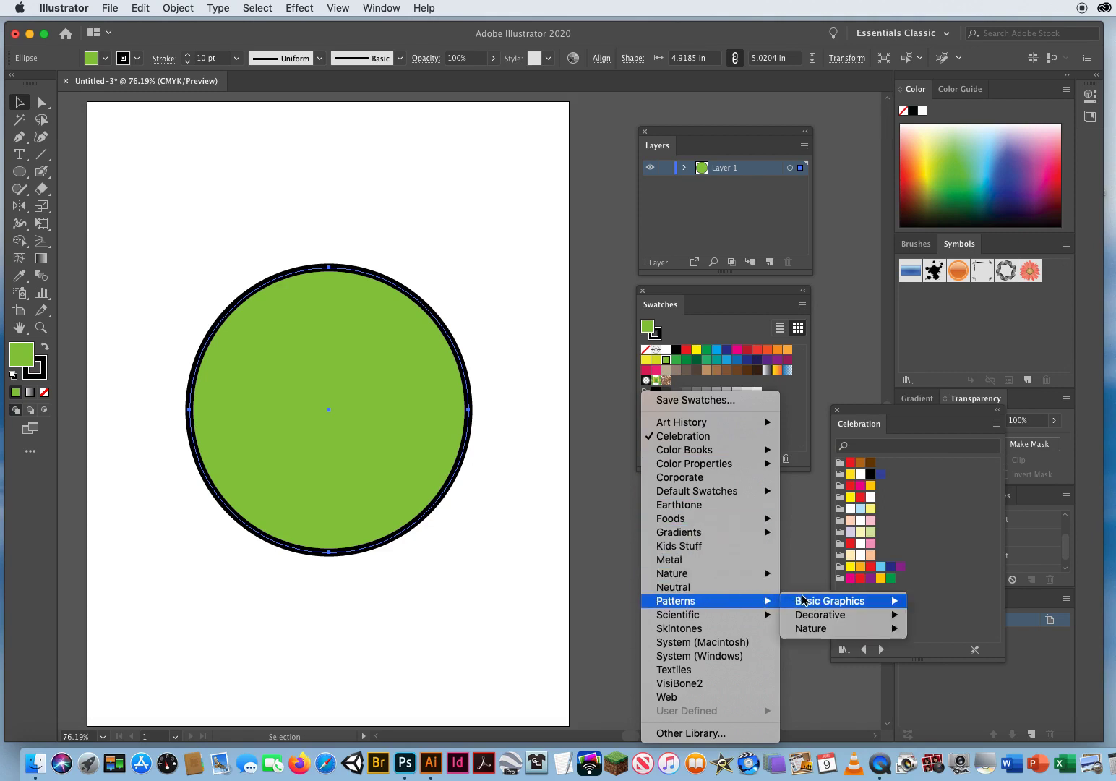
{"action": "mouse_move", "coordinate": [830, 604]}
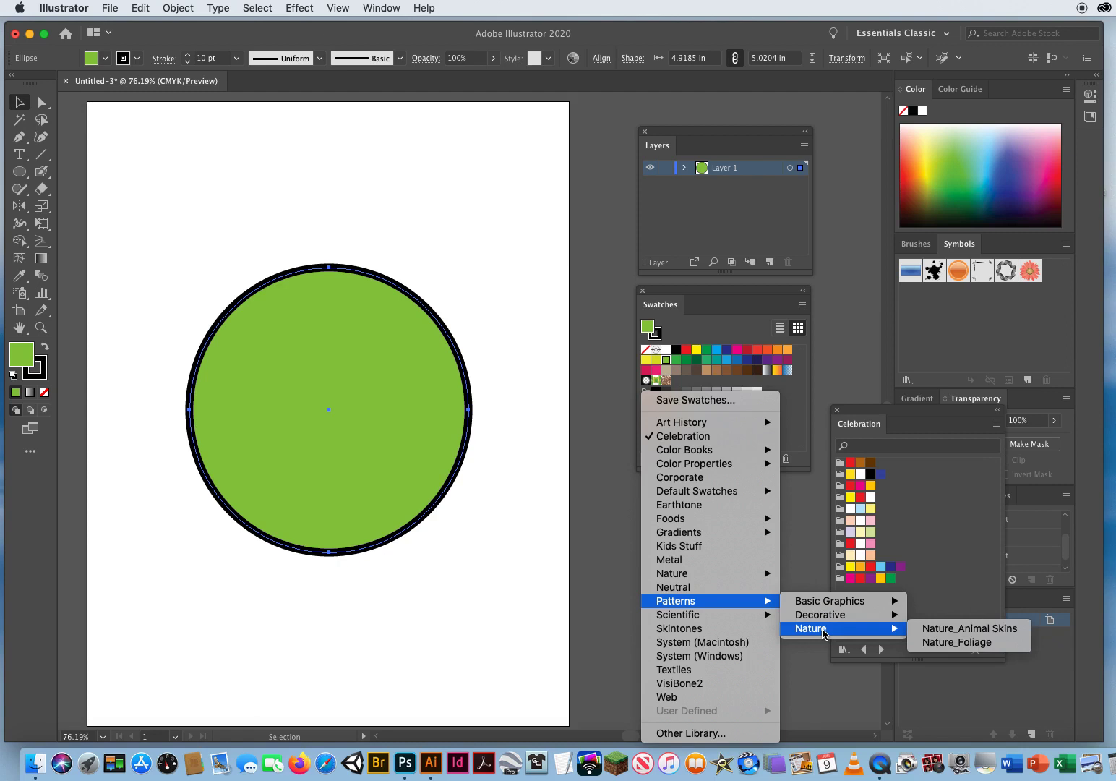
{"action": "left_click", "coordinate": [613, 450]}
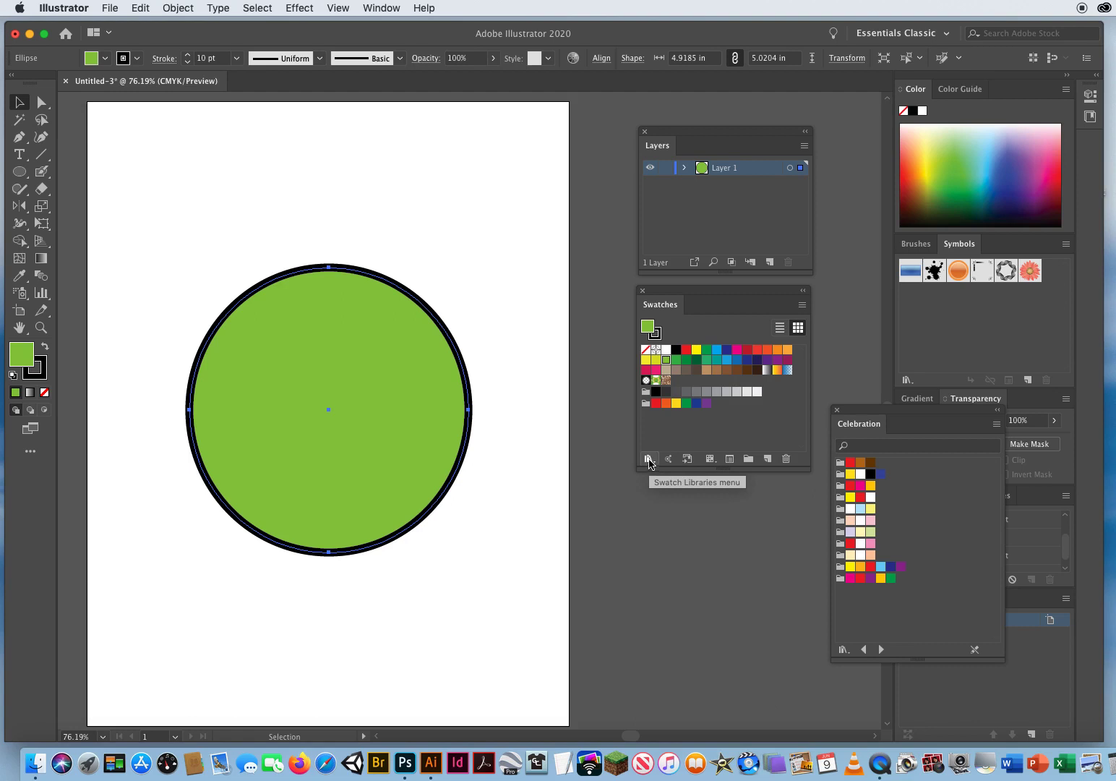
Step: Glance at the Brushes and Symbols panels, then move aside and close the Celebration library
{"action": "left_click", "coordinate": [915, 246]}
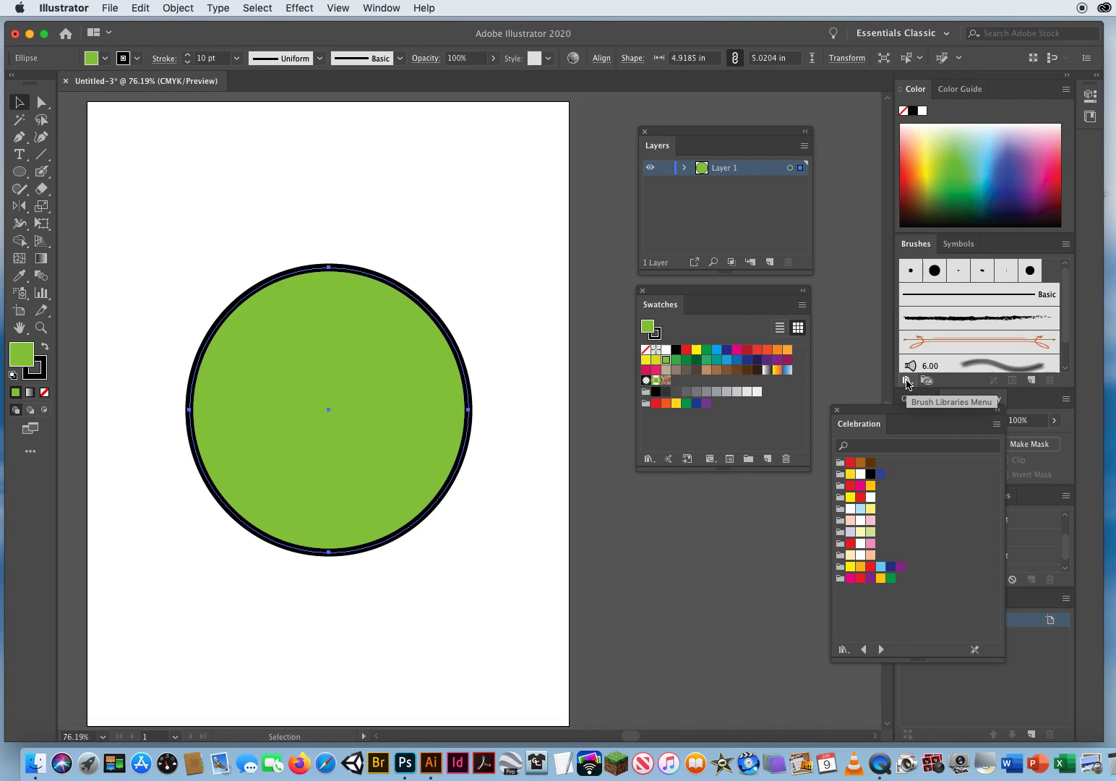
{"action": "left_click", "coordinate": [964, 248]}
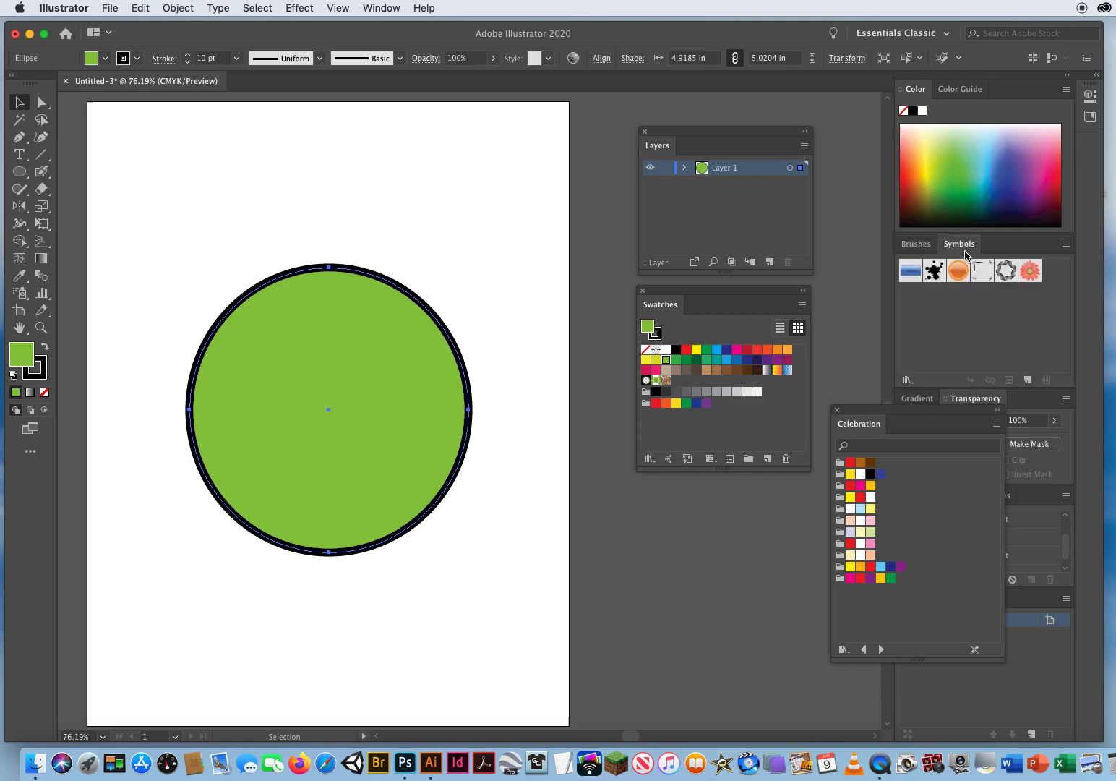
{"action": "left_click_drag", "start_coordinate": [841, 411], "coordinate": [711, 519]}
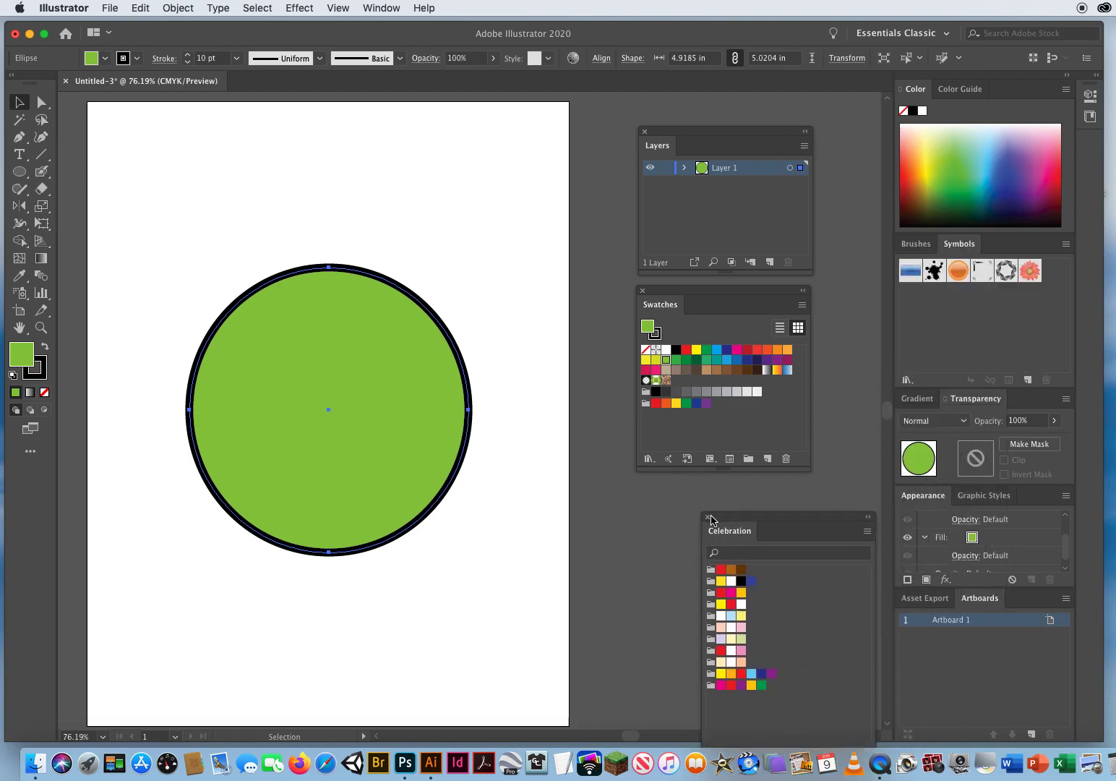
{"action": "left_click", "coordinate": [708, 517]}
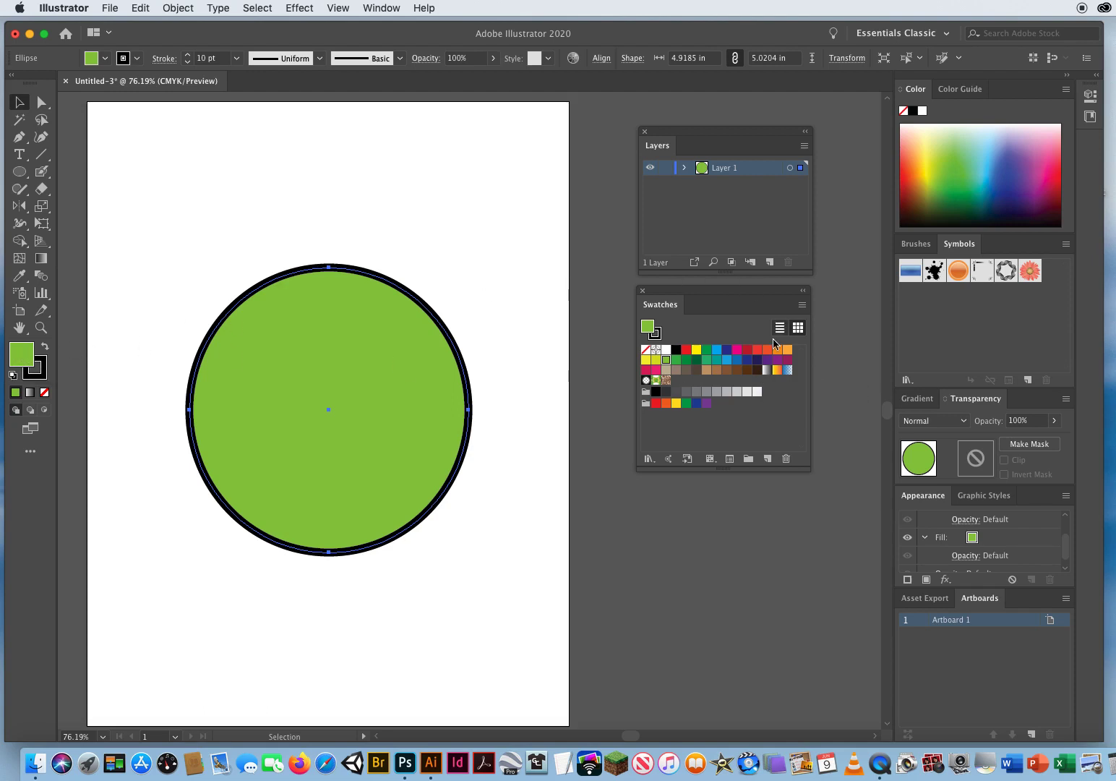
Step: Apply the white-to-black gradient, float the Gradient panel, try Radial, then return to Linear
{"action": "left_click", "coordinate": [767, 369]}
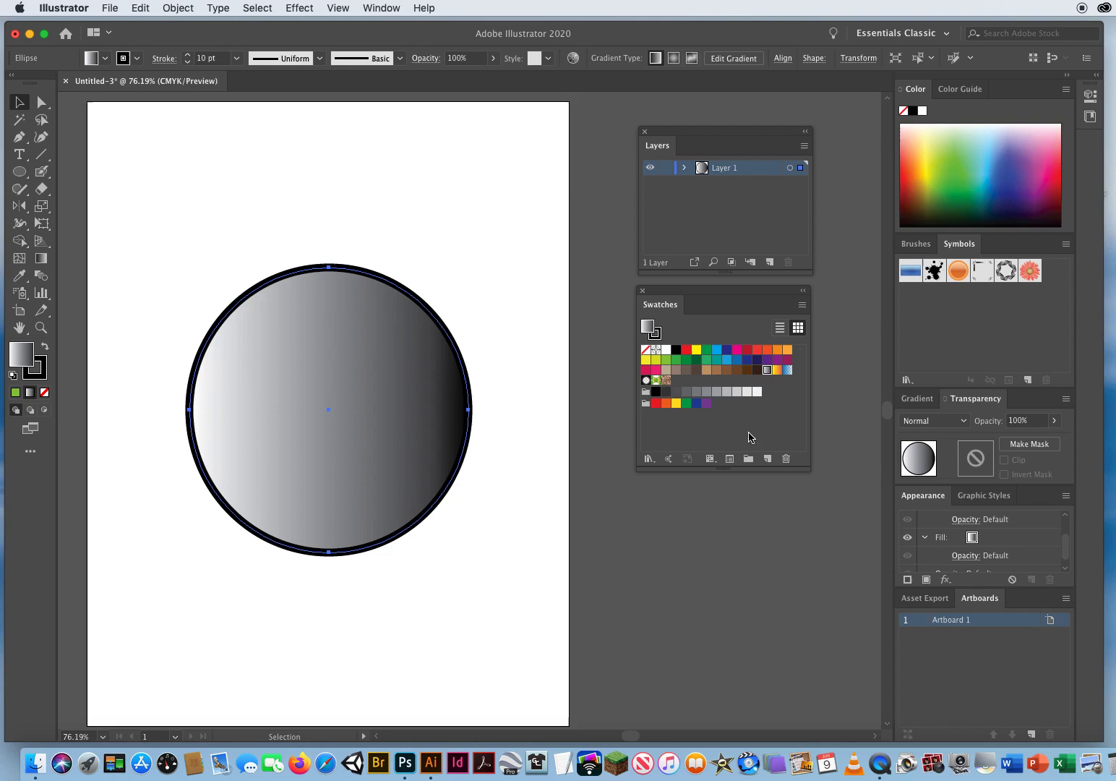
{"action": "left_click", "coordinate": [919, 400]}
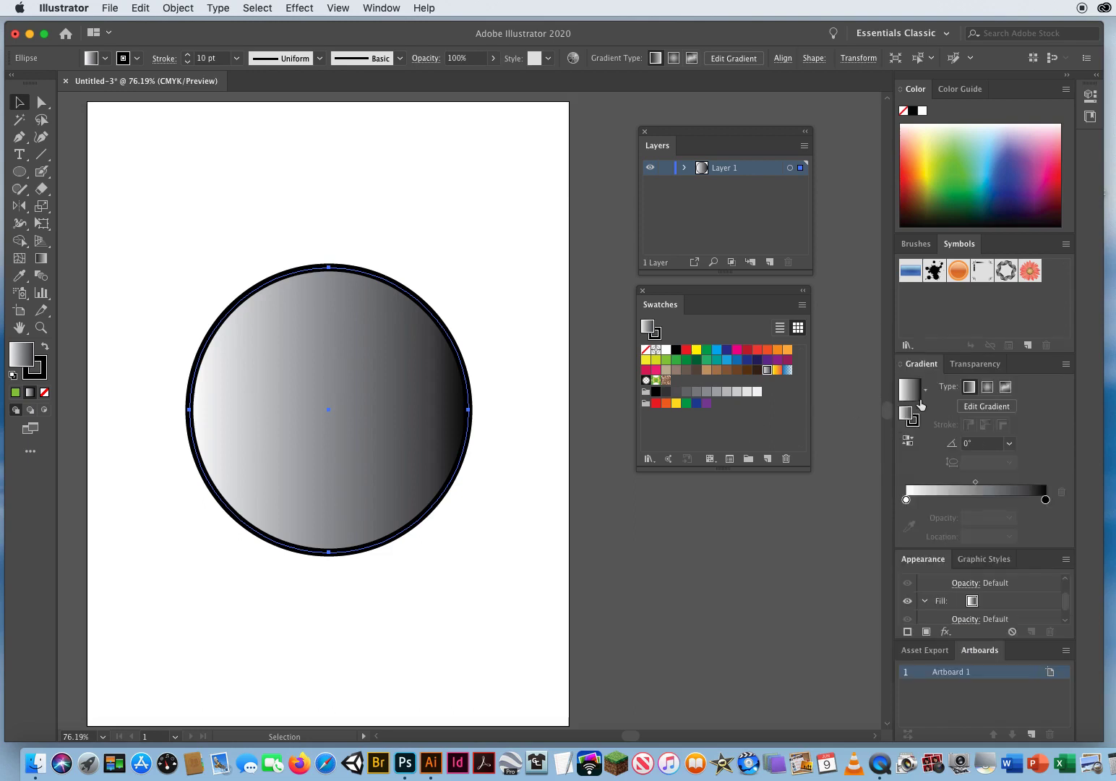
{"action": "left_click_drag", "start_coordinate": [925, 369], "coordinate": [674, 499]}
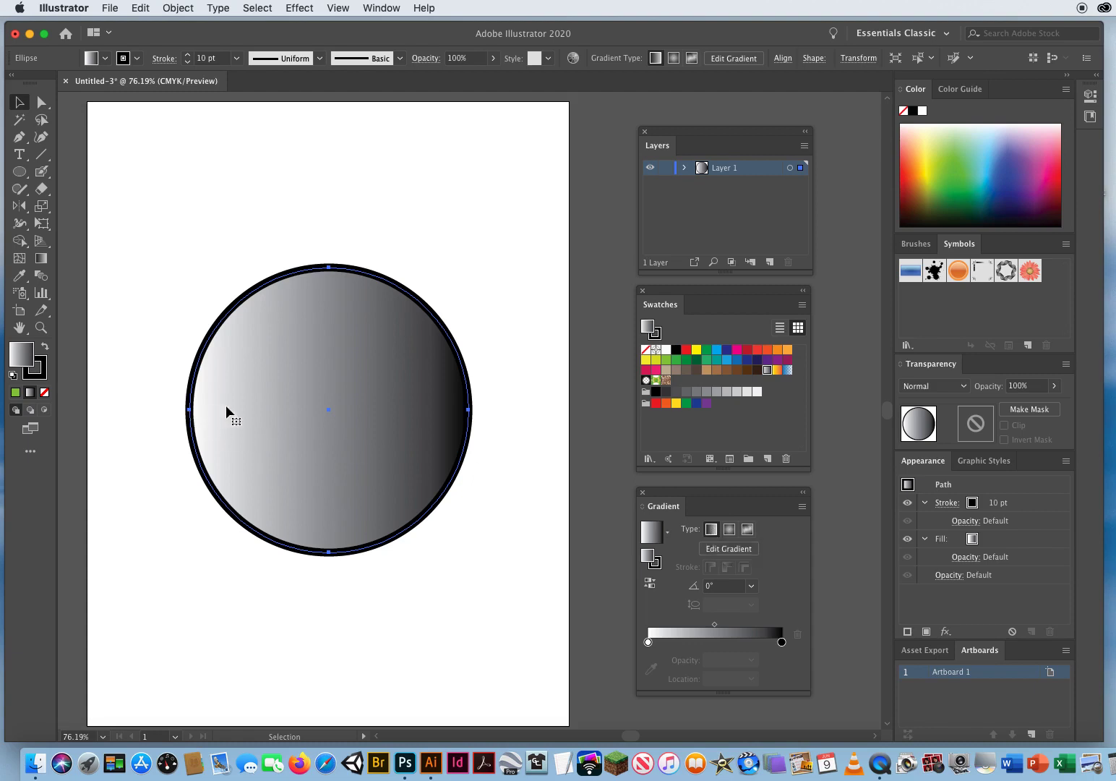
{"action": "left_click", "coordinate": [730, 530]}
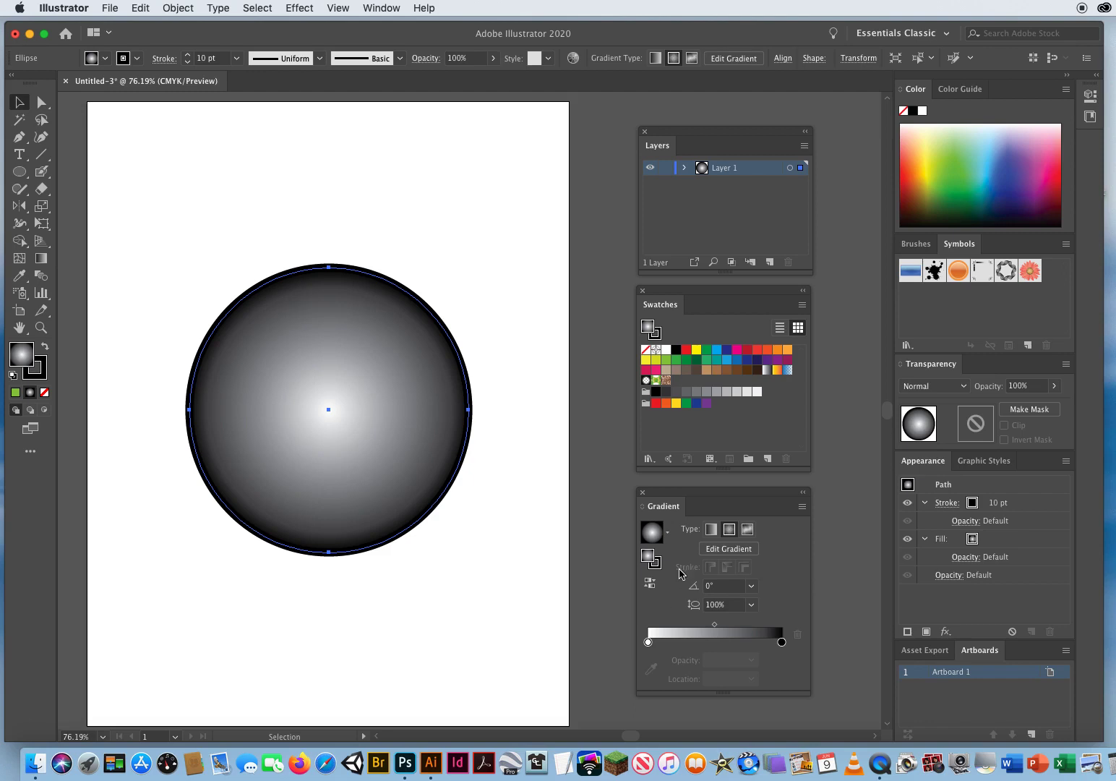
{"action": "left_click", "coordinate": [711, 529]}
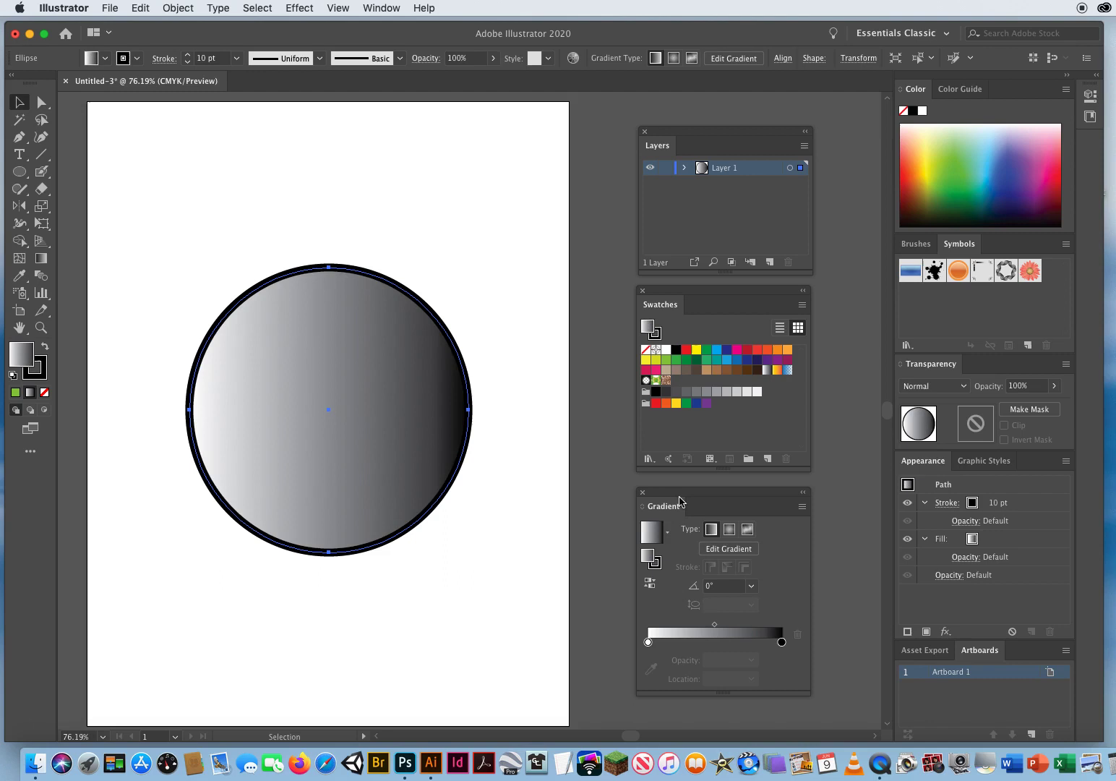
{"action": "left_click_drag", "start_coordinate": [677, 496], "coordinate": [675, 491]}
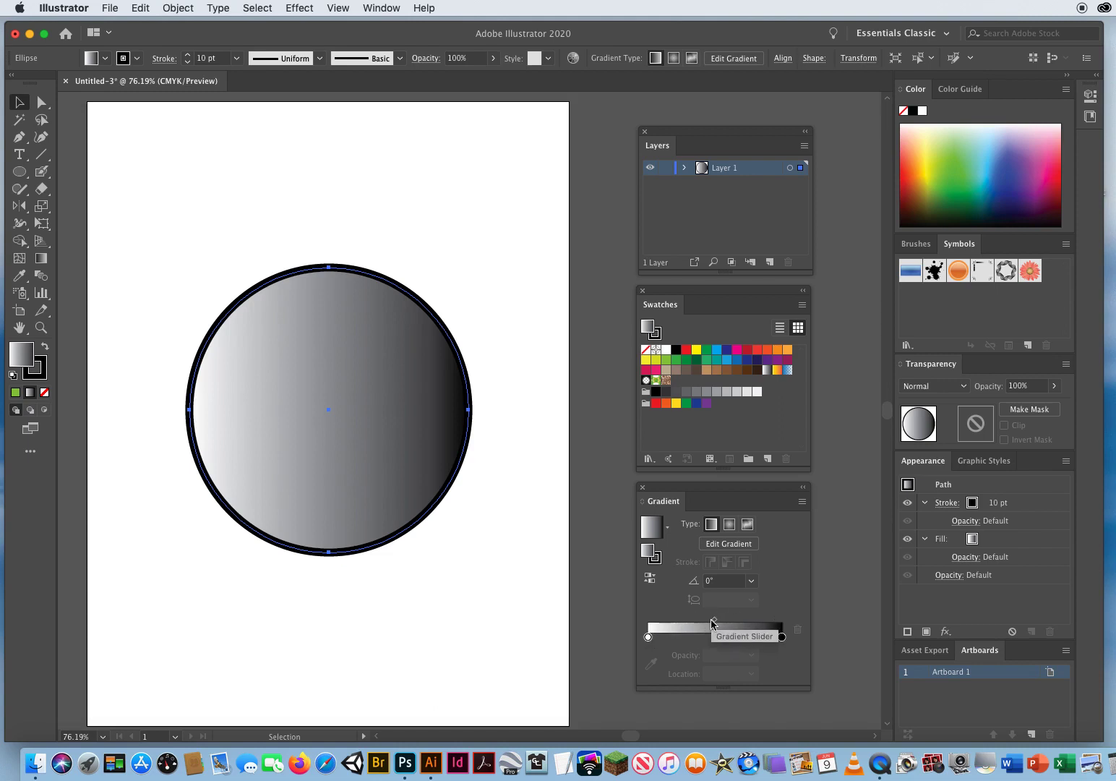
{"action": "left_click_drag", "start_coordinate": [714, 619], "coordinate": [666, 623]}
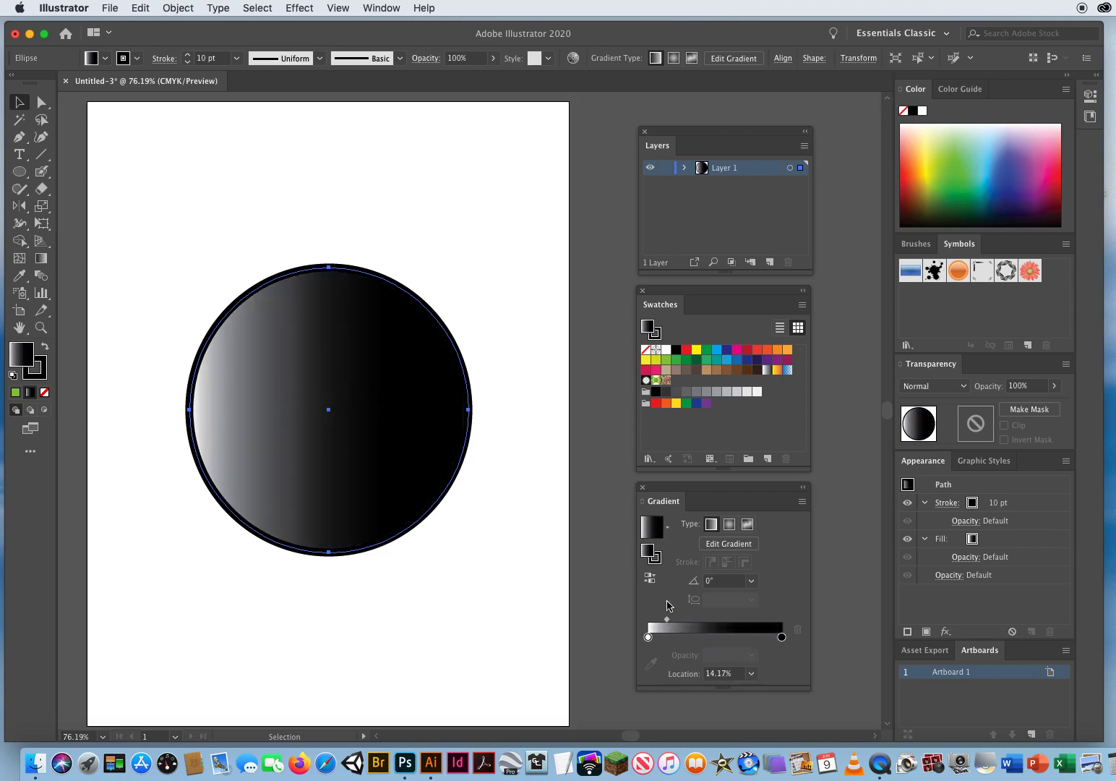
{"action": "left_click_drag", "start_coordinate": [666, 619], "coordinate": [757, 619]}
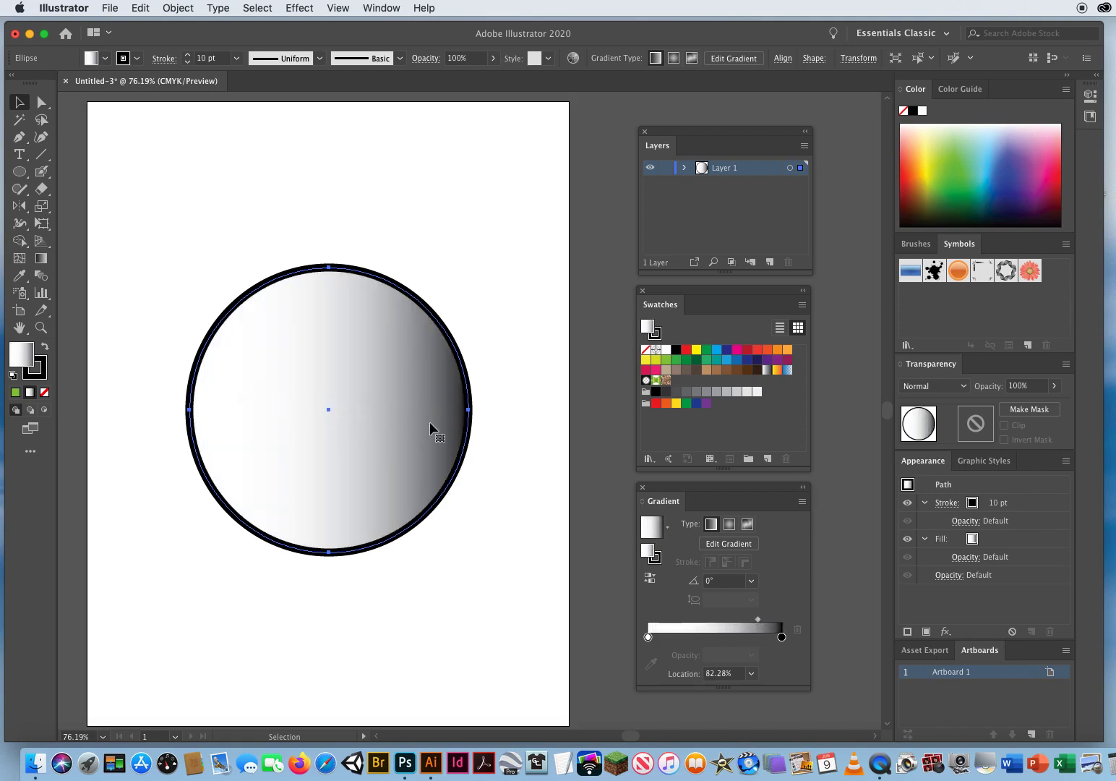
{"action": "left_click_drag", "start_coordinate": [758, 620], "coordinate": [714, 625]}
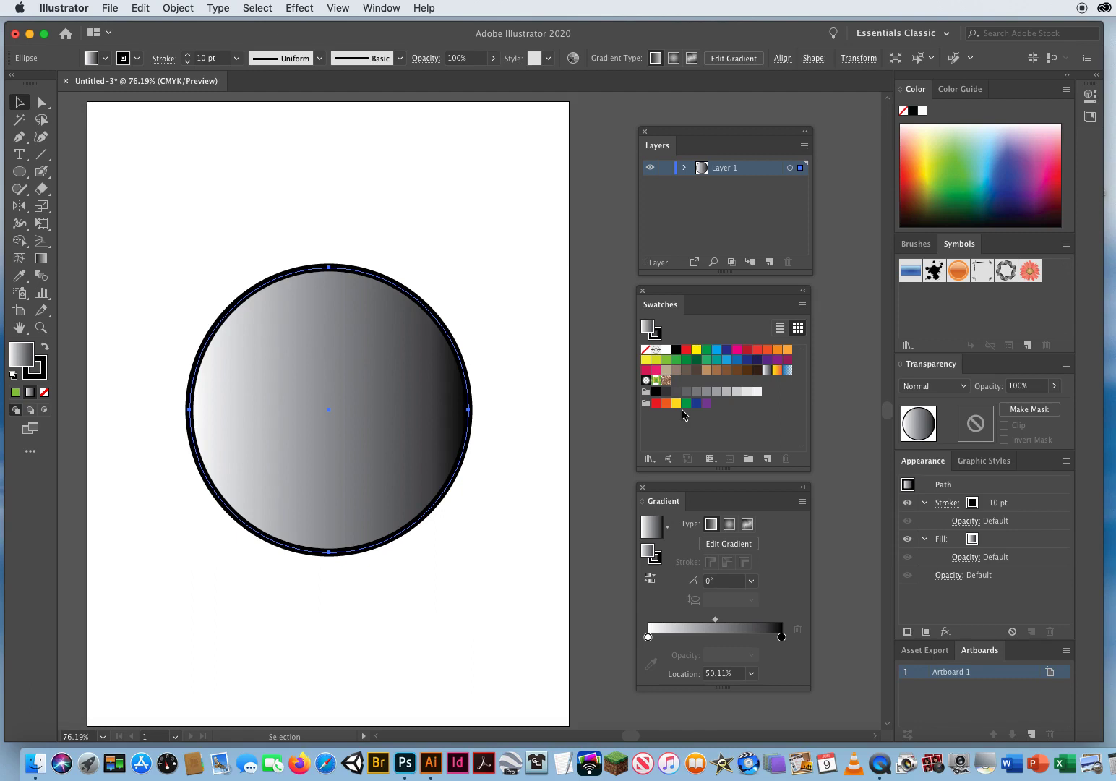
{"action": "left_click", "coordinate": [686, 351]}
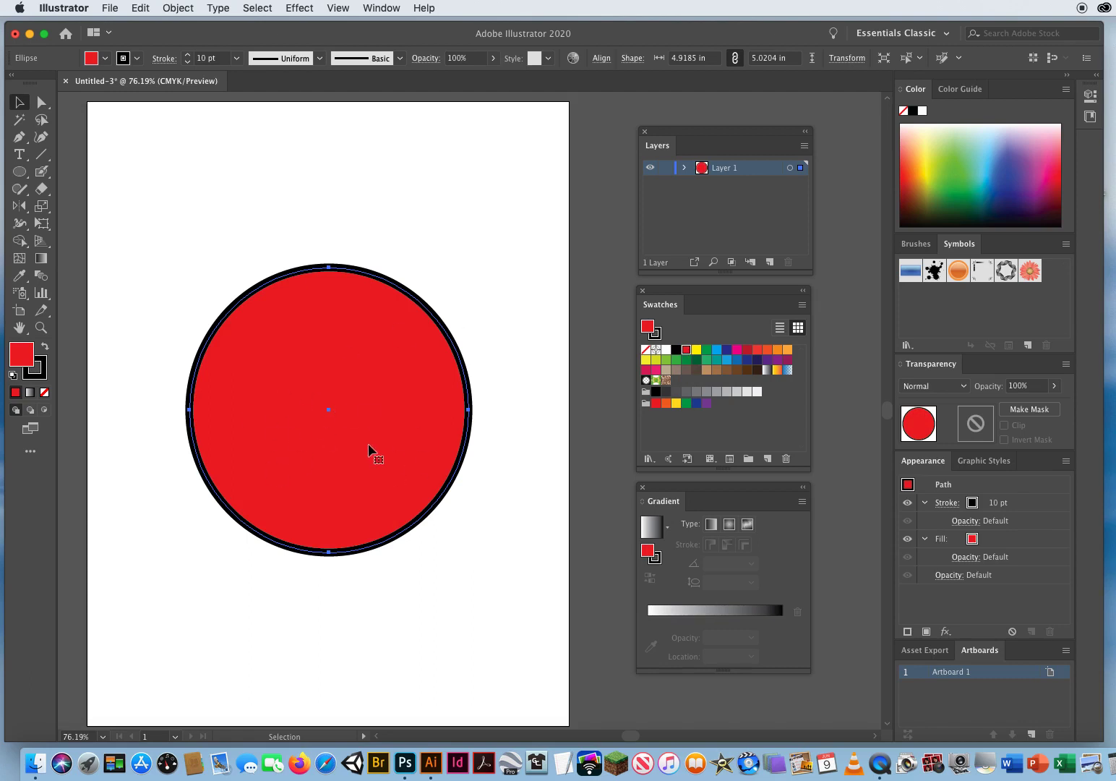
{"action": "left_click", "coordinate": [767, 370]}
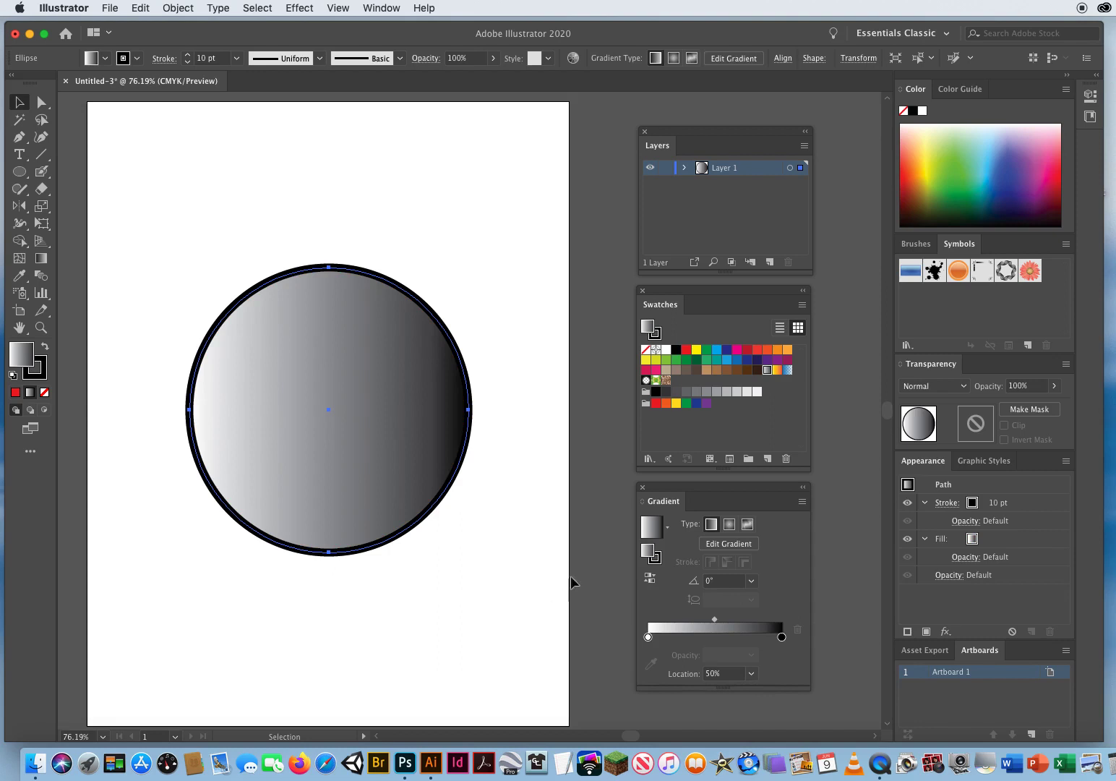
{"action": "left_click", "coordinate": [686, 352]}
Step: Set the gradient's left stop to red and right stop to blue, then save it as a swatch
{"action": "left_click", "coordinate": [648, 636]}
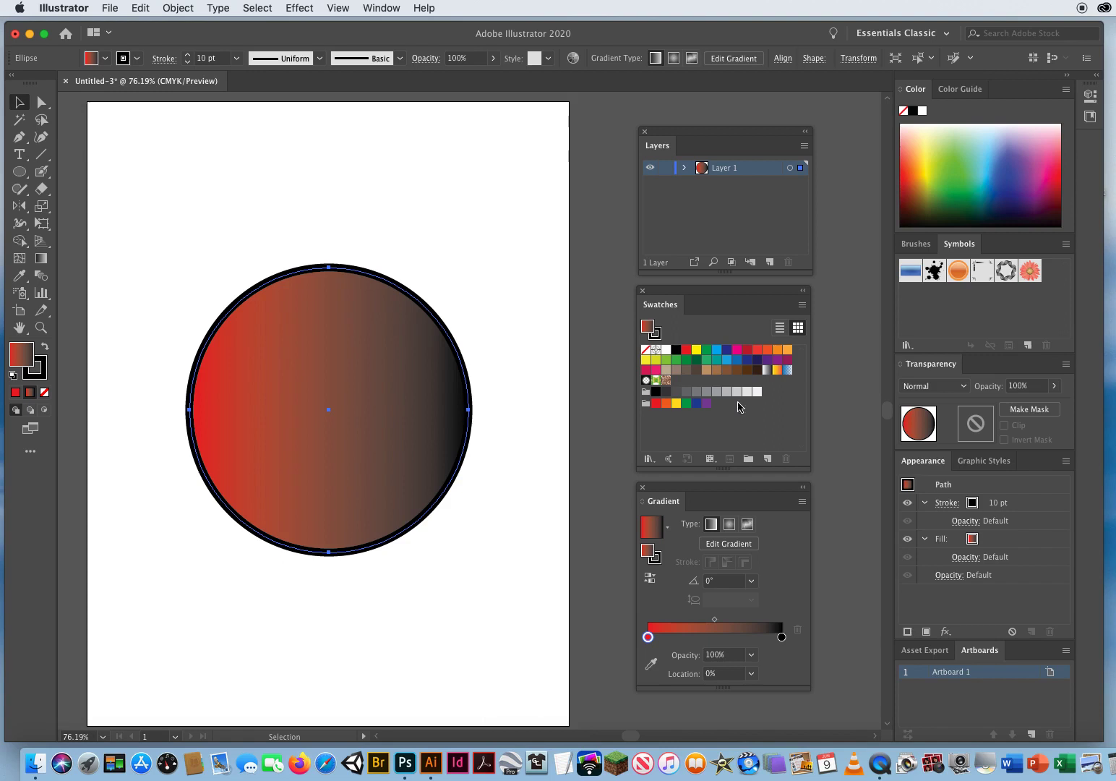
{"action": "left_click", "coordinate": [737, 359]}
{"action": "left_click_drag", "start_coordinate": [737, 363], "coordinate": [783, 637]}
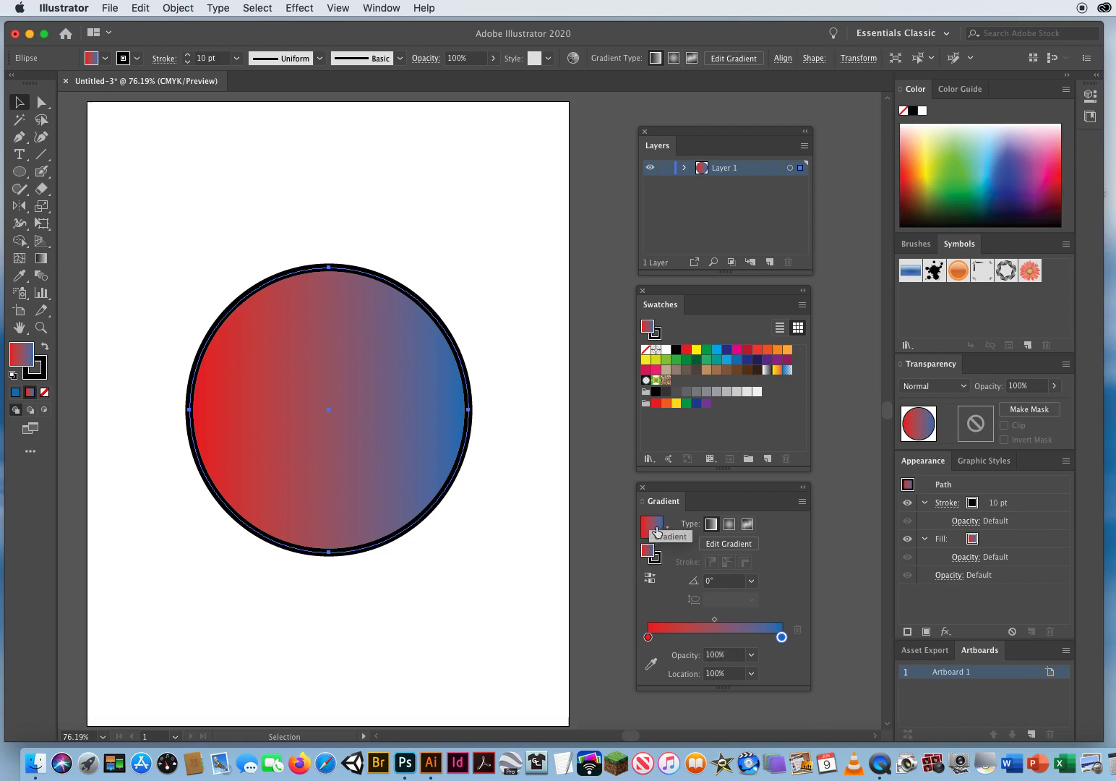
{"action": "left_click_drag", "start_coordinate": [652, 529], "coordinate": [750, 421]}
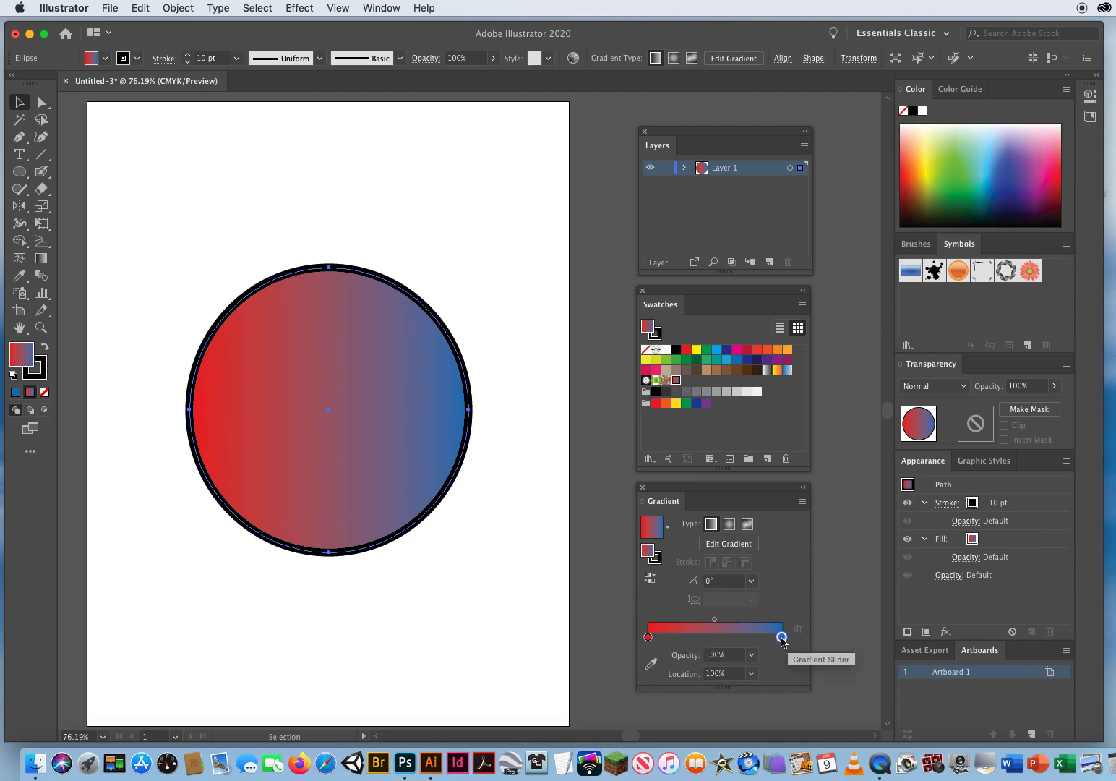
Step: Add a white middle stop to the gradient and save the red-white-blue gradient as a swatch
{"action": "left_click", "coordinate": [716, 637]}
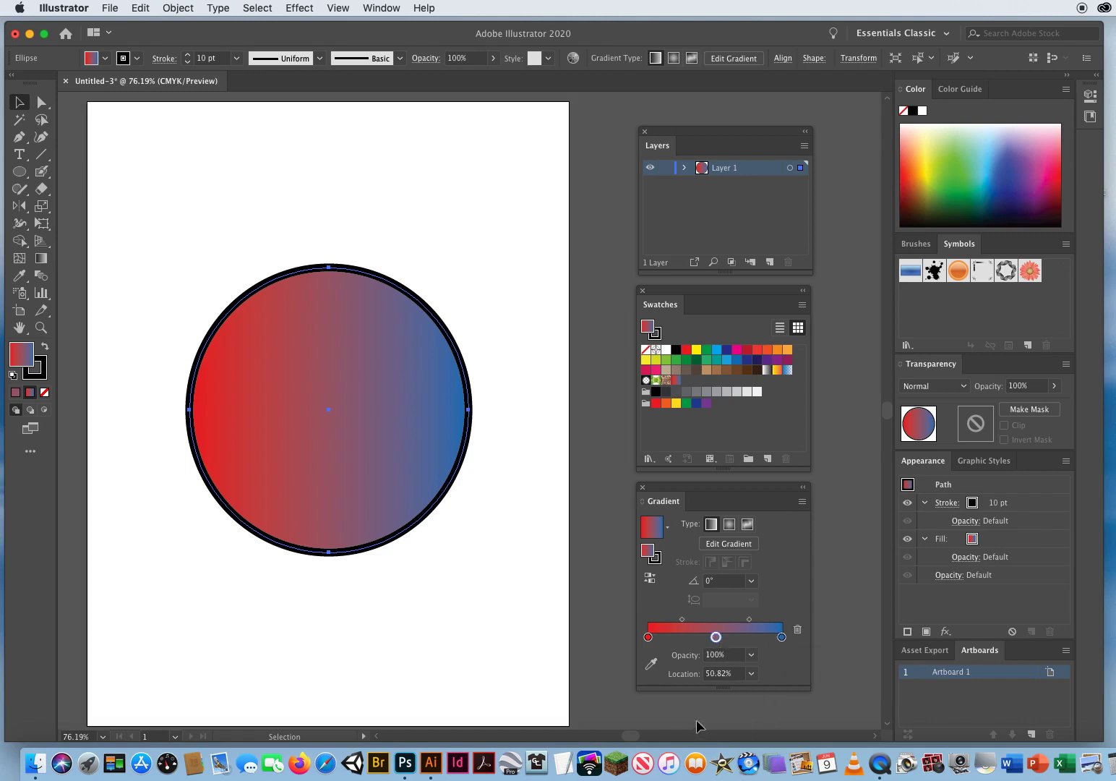
{"action": "left_click", "coordinate": [666, 351]}
{"action": "left_click_drag", "start_coordinate": [666, 353], "coordinate": [716, 636]}
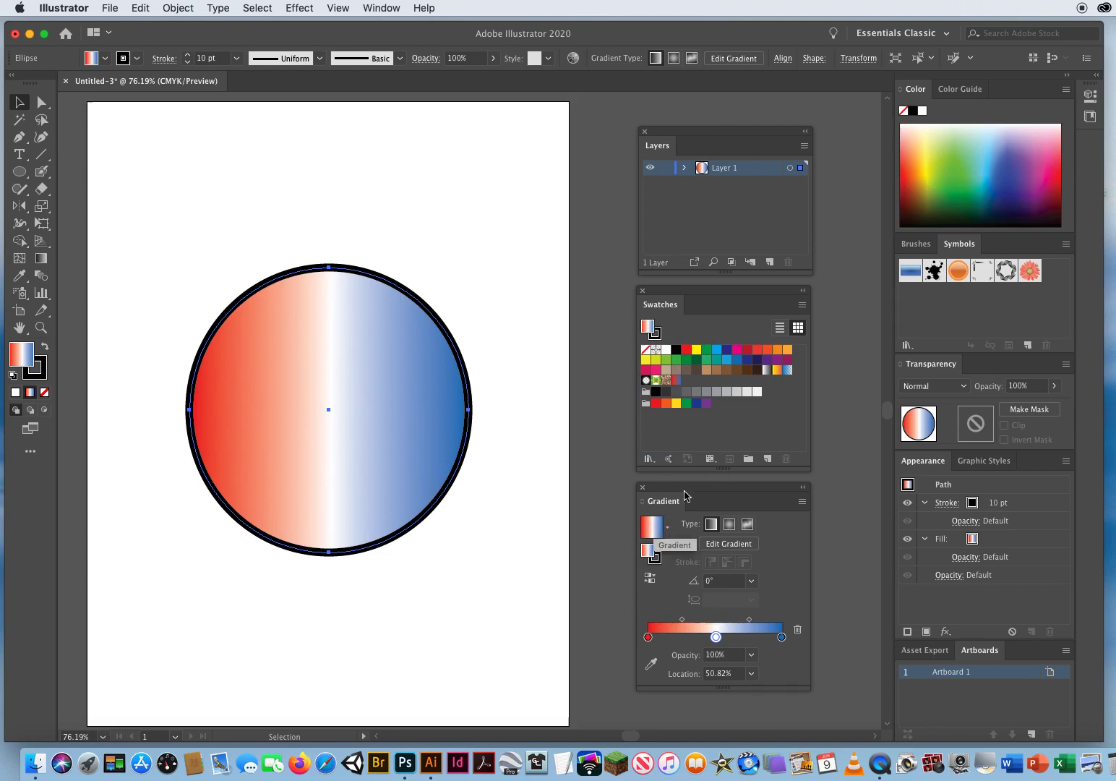
{"action": "left_click_drag", "start_coordinate": [652, 533], "coordinate": [759, 425]}
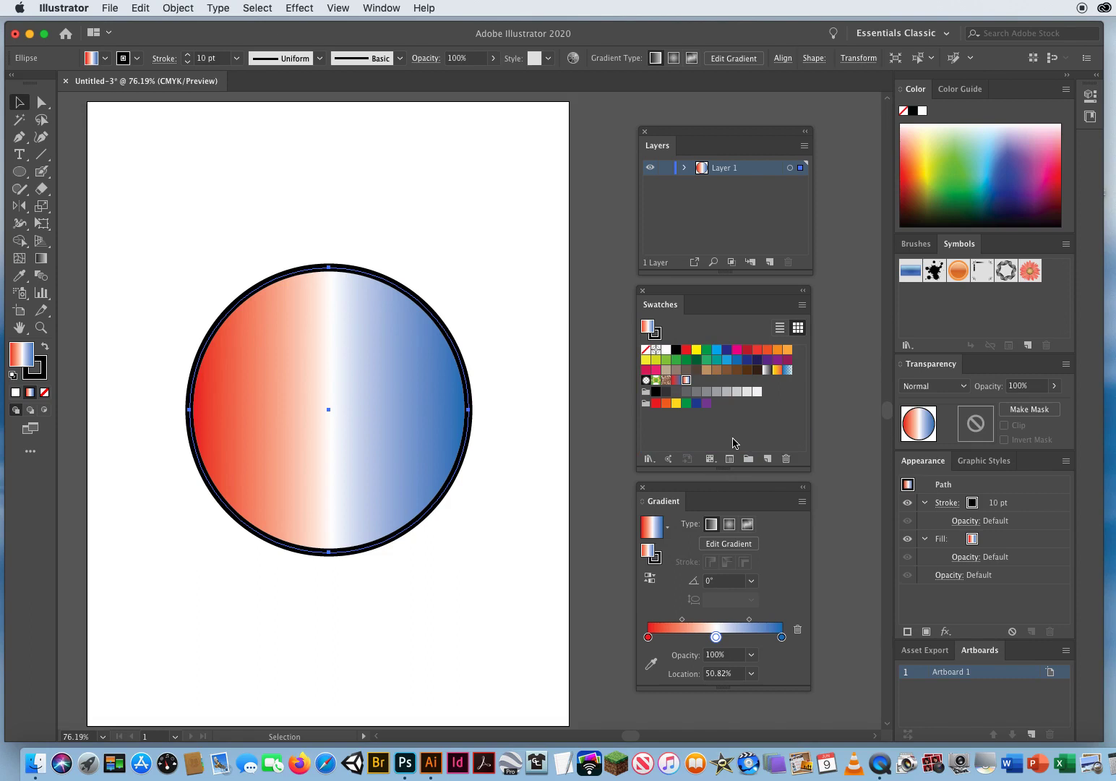
Step: Add a green stop at 25% and an orange stop at 76%, then save the gradient swatch
{"action": "left_click", "coordinate": [682, 643]}
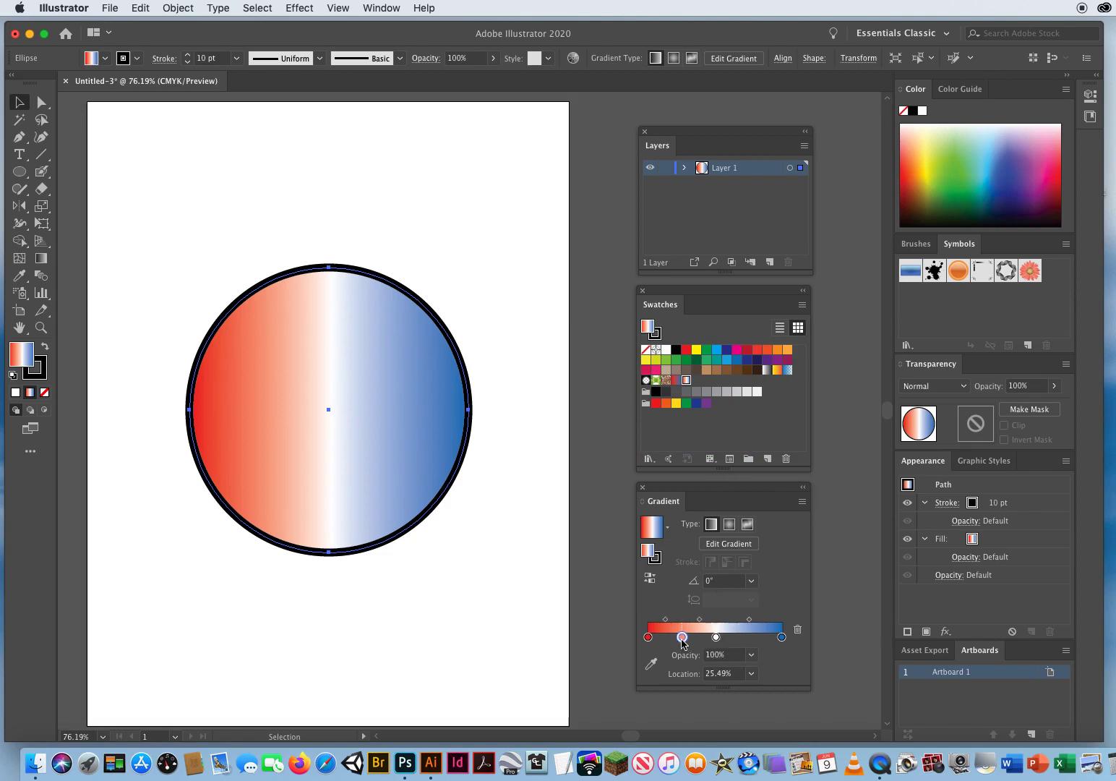
{"action": "left_click", "coordinate": [750, 639]}
{"action": "left_click_drag", "start_coordinate": [788, 351], "coordinate": [750, 636]}
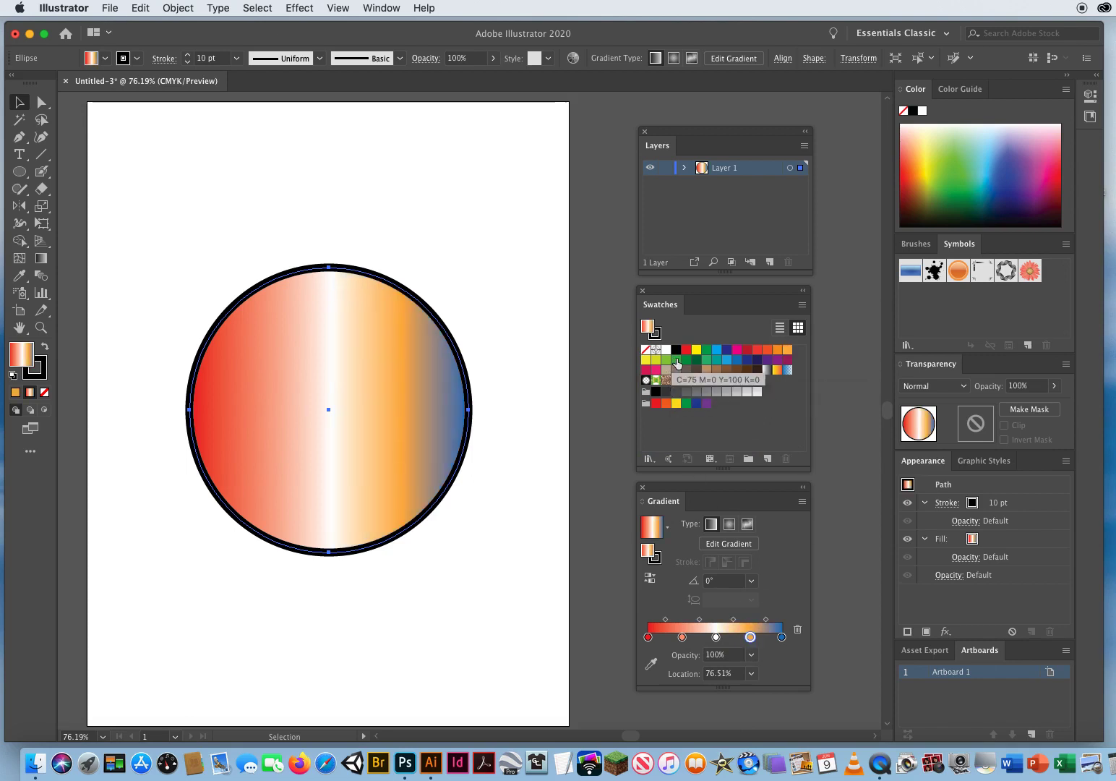
{"action": "left_click_drag", "start_coordinate": [676, 364], "coordinate": [682, 637]}
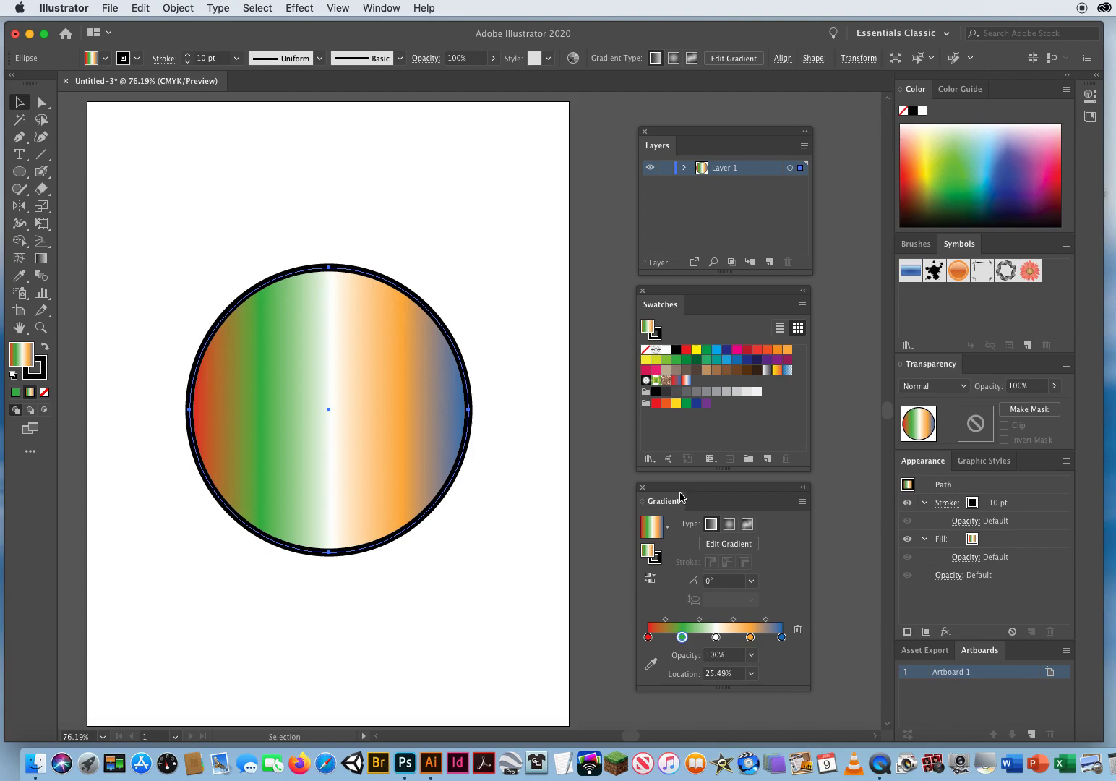
{"action": "left_click_drag", "start_coordinate": [650, 528], "coordinate": [757, 427]}
Step: Switch to on-object gradient editing and inspect the white centre stop's colour settings
{"action": "left_click", "coordinate": [40, 260]}
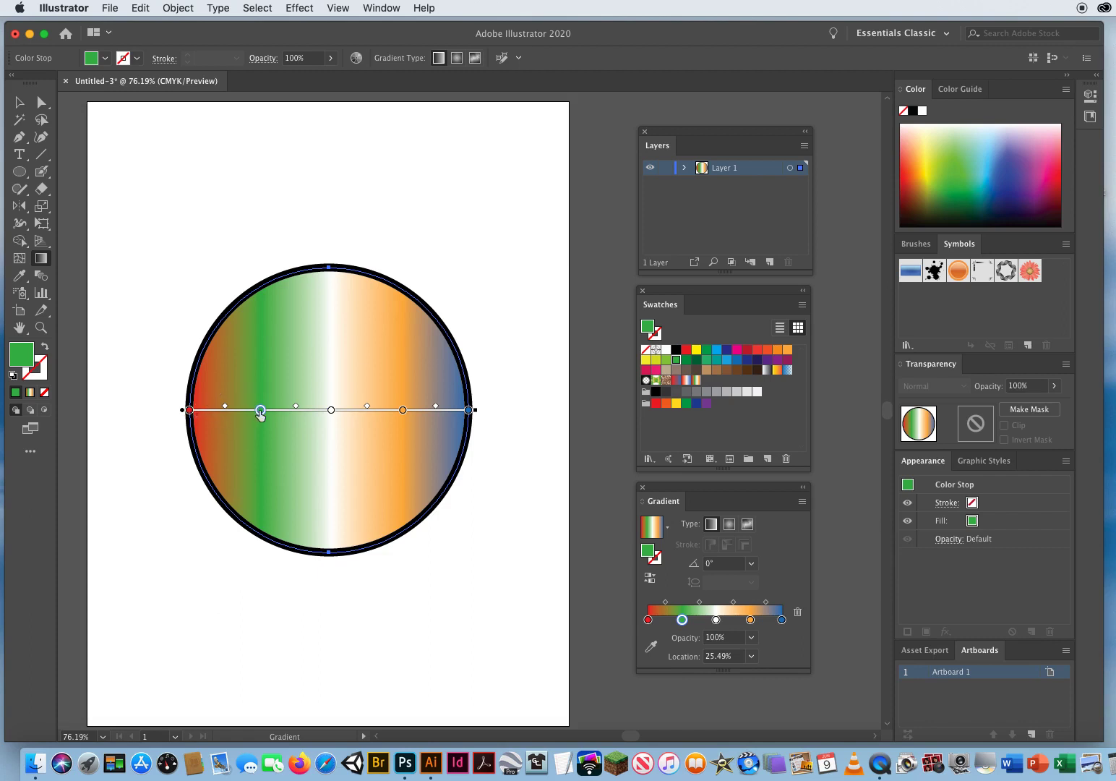
{"action": "left_click", "coordinate": [331, 410]}
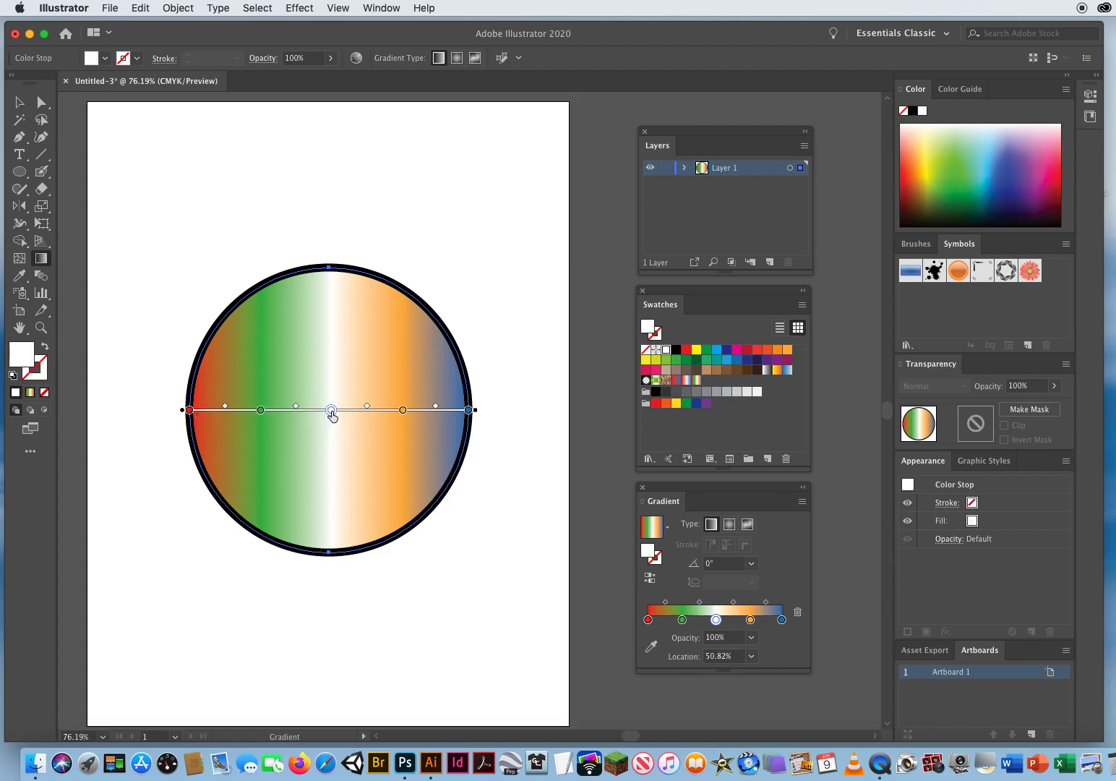
{"action": "double_click", "coordinate": [331, 410]}
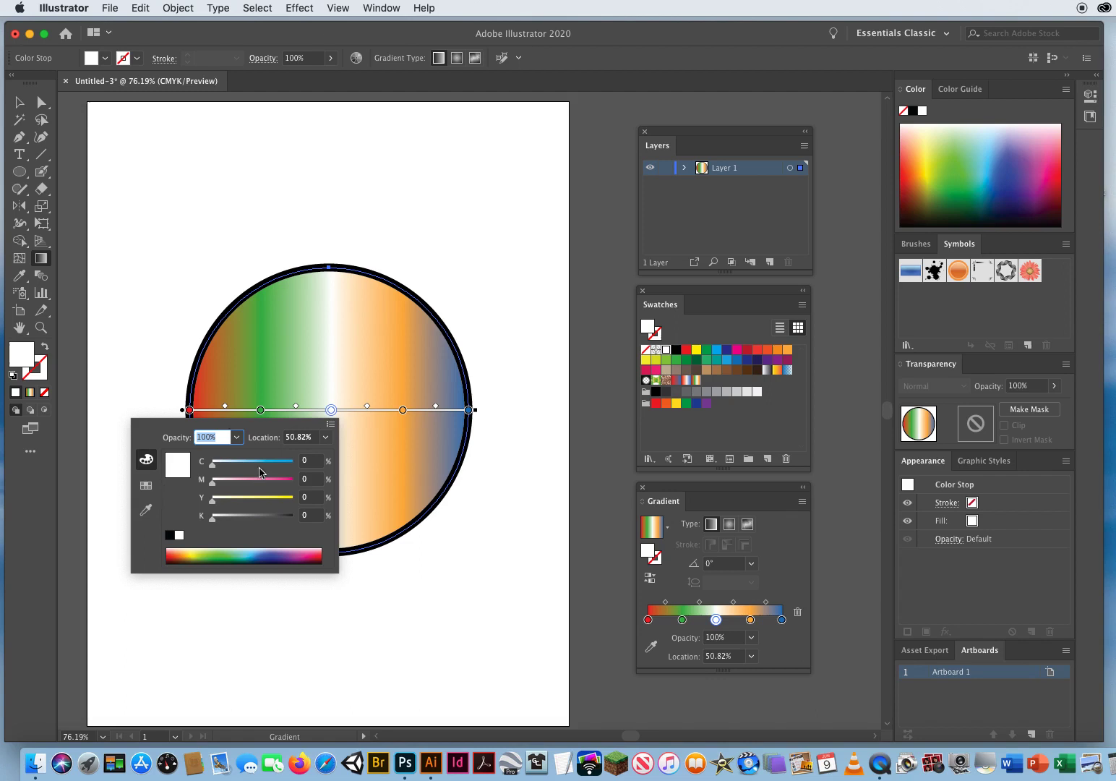
{"action": "key", "text": "Escape"}
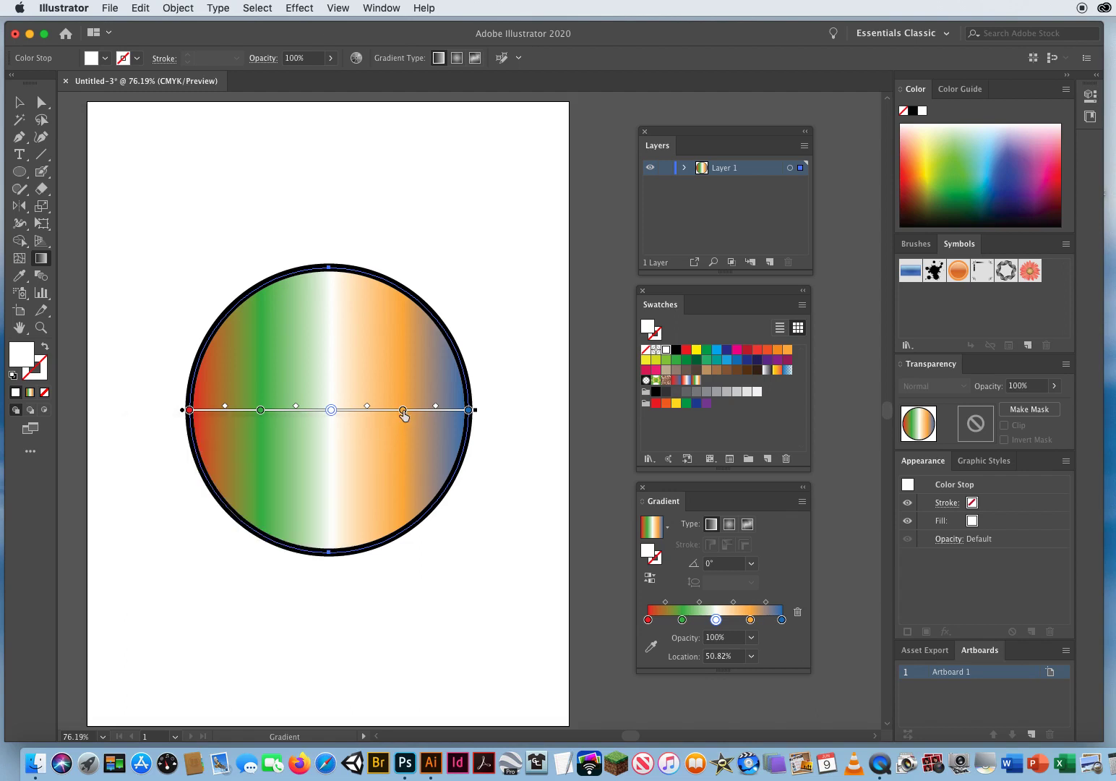
Step: Turn the orange gradient stop red by raising its magenta to 85%
{"action": "left_click", "coordinate": [403, 410]}
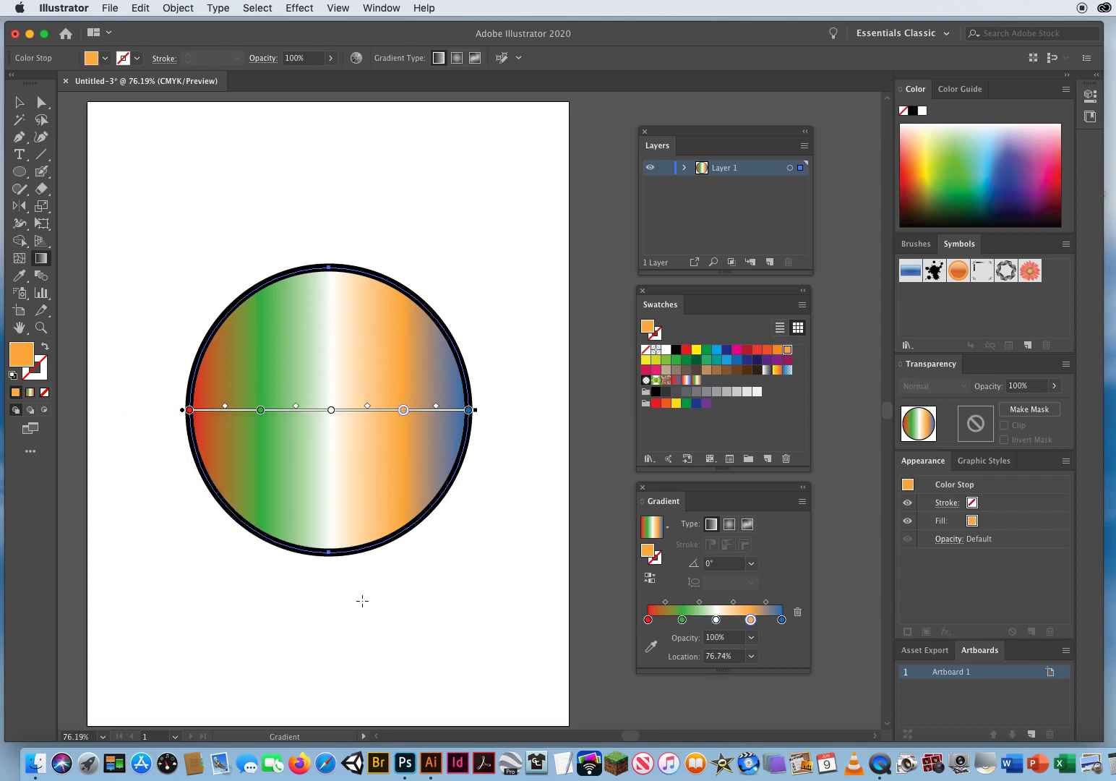
{"action": "double_click", "coordinate": [403, 410]}
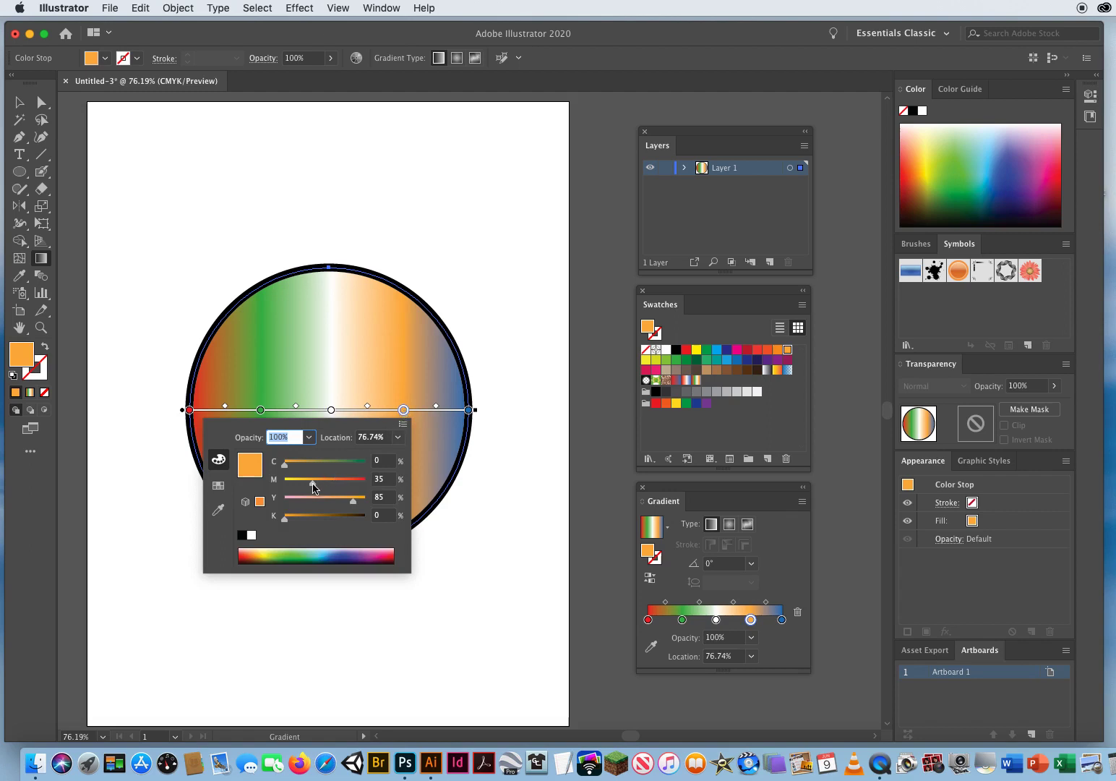
{"action": "left_click_drag", "start_coordinate": [313, 488], "coordinate": [355, 508]}
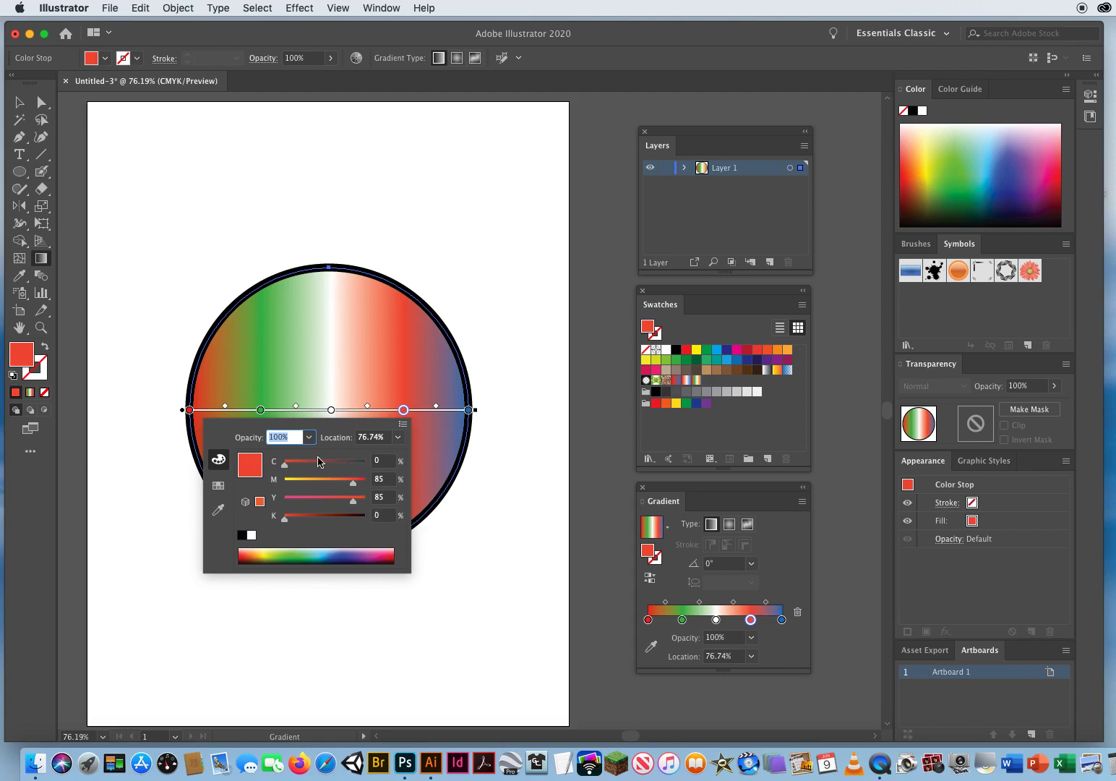
{"action": "left_click", "coordinate": [262, 416]}
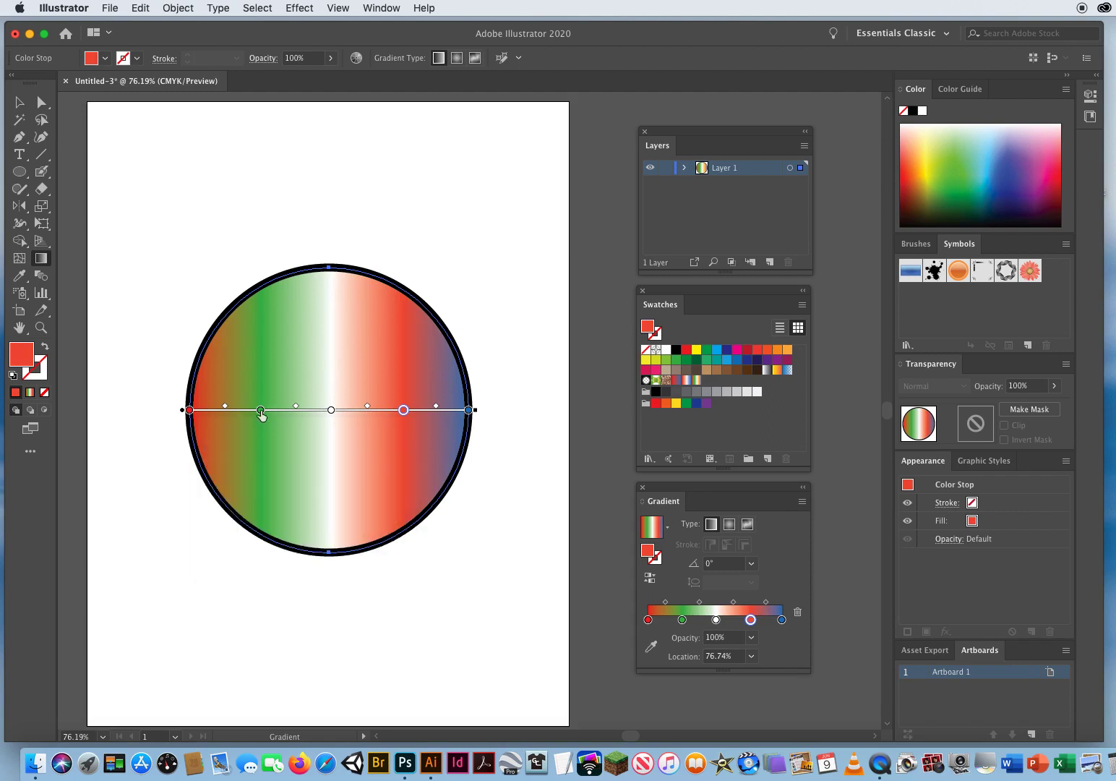
Step: Turn the green gradient stop yellow by dropping its cyan to 0 (0/0/100/0)
{"action": "left_click", "coordinate": [261, 410]}
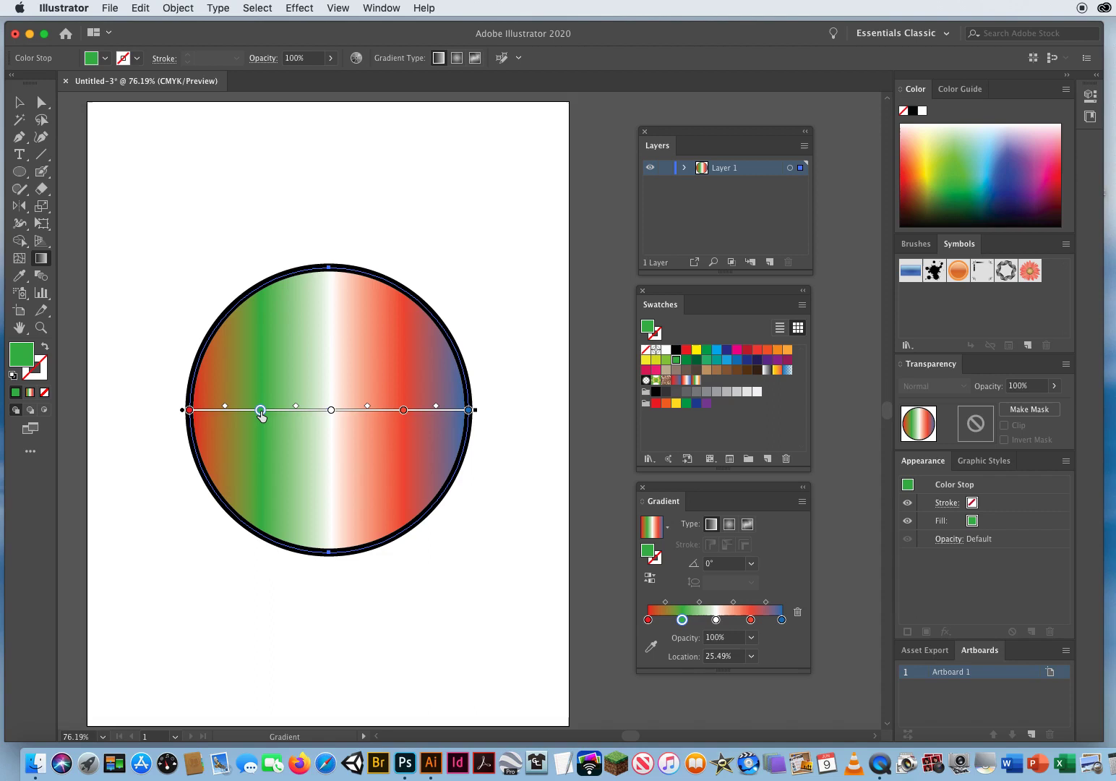
{"action": "double_click", "coordinate": [260, 411]}
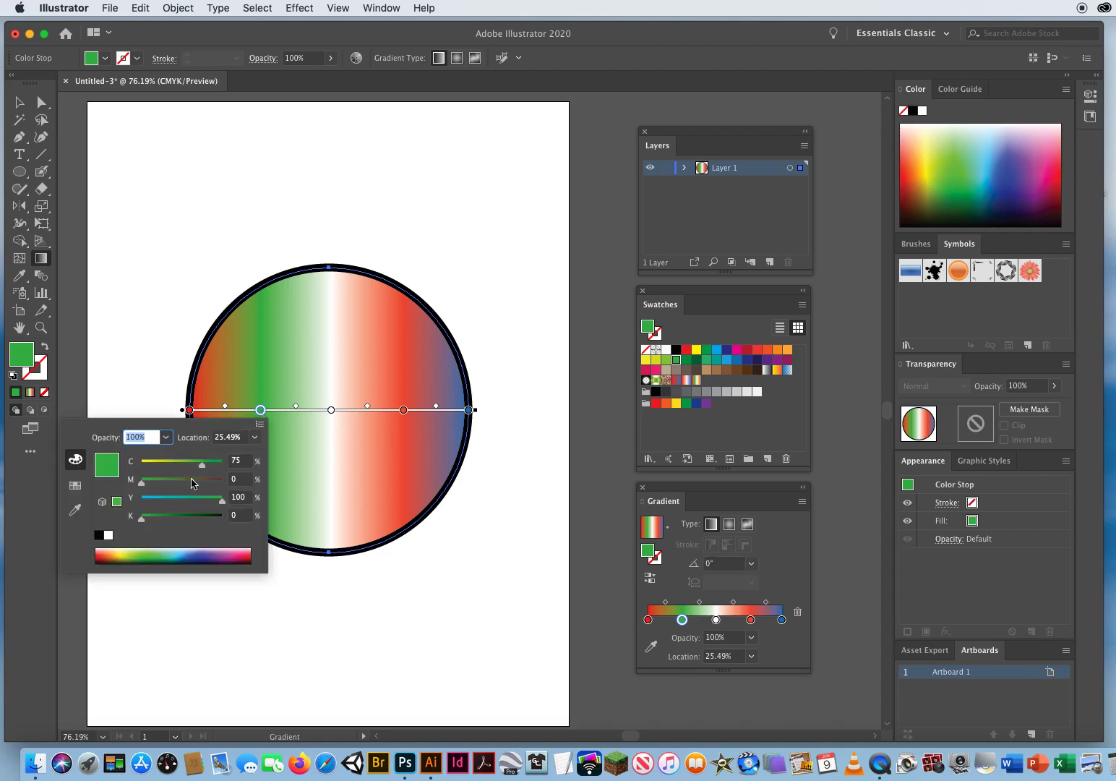
{"action": "left_click_drag", "start_coordinate": [201, 469], "coordinate": [141, 473]}
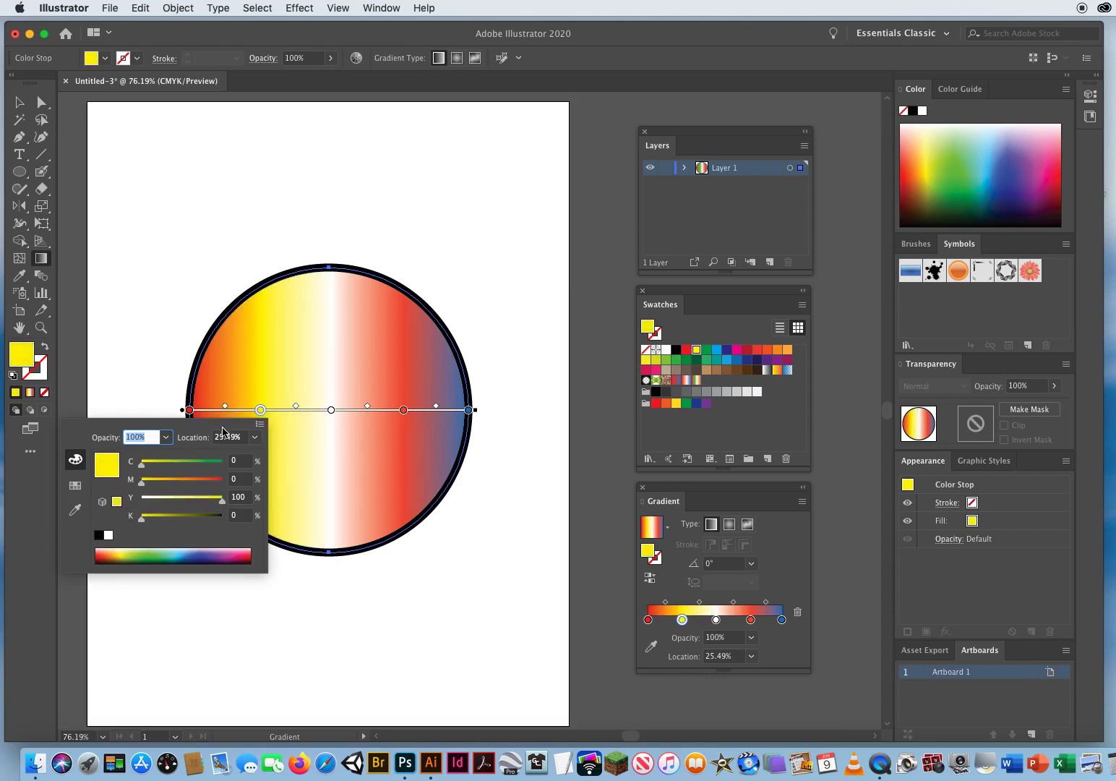
{"action": "left_click", "coordinate": [260, 411]}
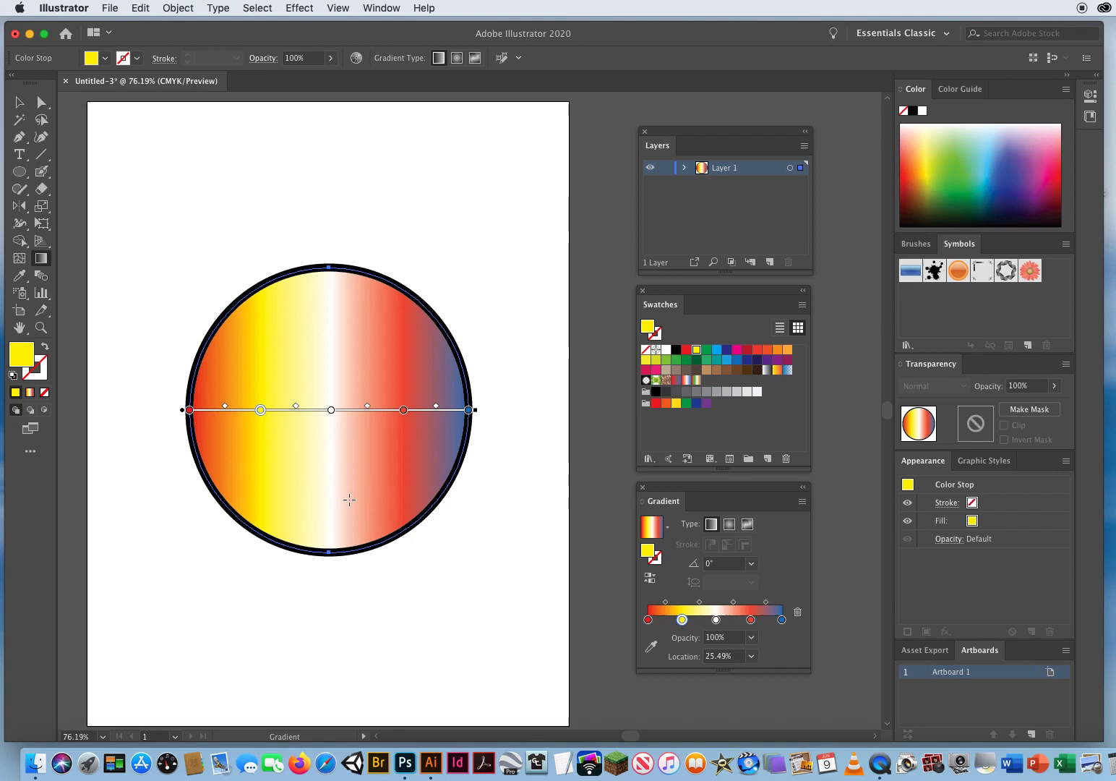
Step: Drag the gradient across the circle diagonally and vertically, trying angles around -133°
{"action": "mouse_move", "coordinate": [218, 498]}
{"action": "left_mouse_down"}
{"action": "mouse_move", "coordinate": [336, 429]}
{"action": "mouse_move", "coordinate": [449, 318]}
{"action": "left_mouse_up"}
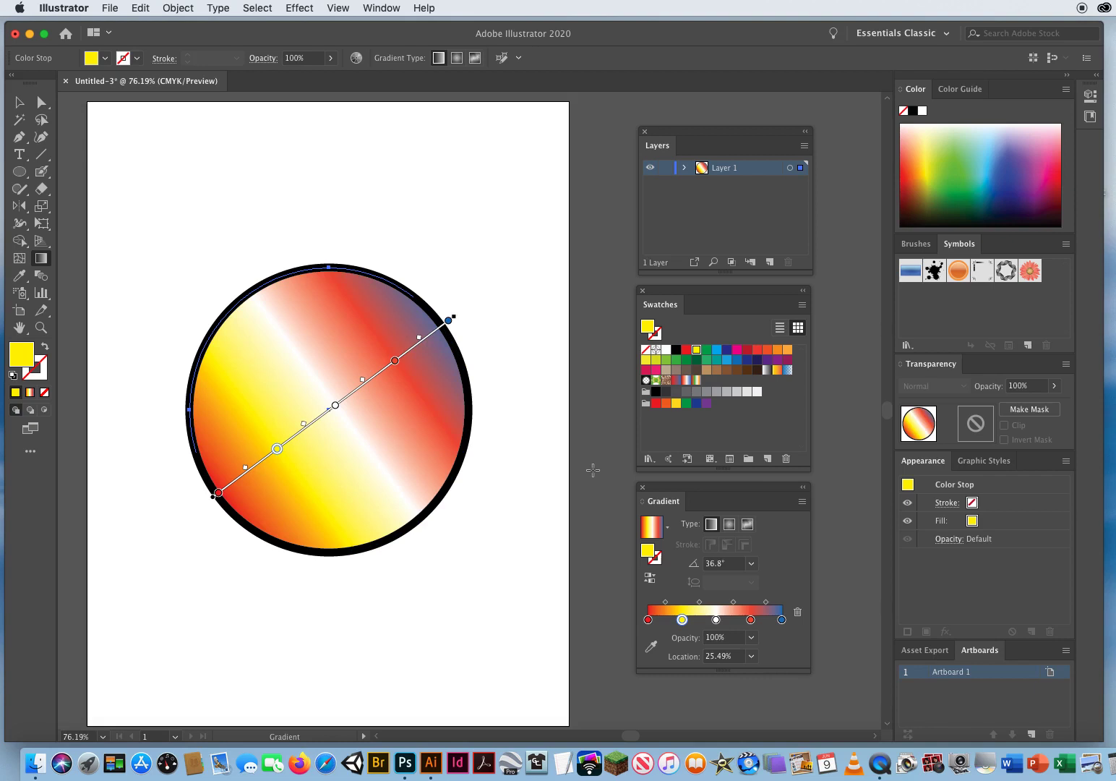
{"action": "left_click_drag", "start_coordinate": [328, 256], "coordinate": [332, 556]}
{"action": "left_click_drag", "start_coordinate": [175, 409], "coordinate": [493, 411]}
{"action": "left_click_drag", "start_coordinate": [439, 286], "coordinate": [215, 537]}
{"action": "left_click_drag", "start_coordinate": [200, 277], "coordinate": [453, 536]}
{"action": "left_click_drag", "start_coordinate": [441, 289], "coordinate": [206, 535]}
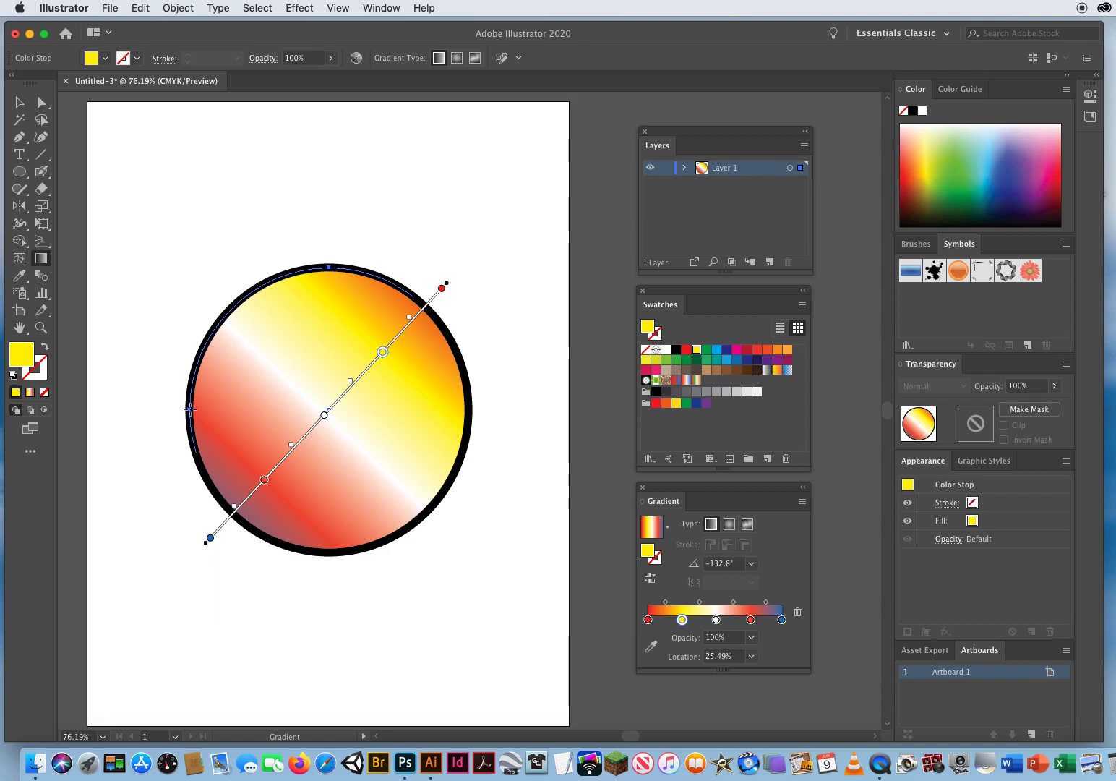
Step: Settle the gradient left to right at about 0.6°, then move the Layers and Swatches panels up
{"action": "left_click_drag", "start_coordinate": [190, 409], "coordinate": [277, 409]}
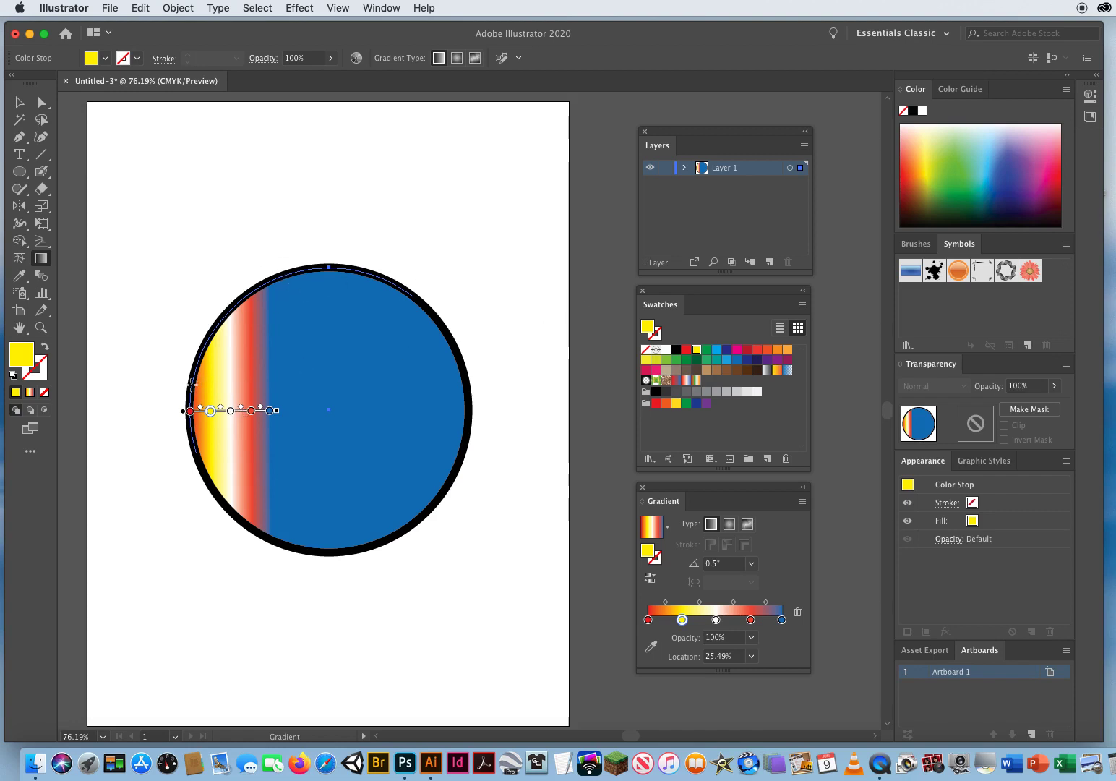
{"action": "mouse_move", "coordinate": [191, 383]}
{"action": "left_mouse_down"}
{"action": "mouse_move", "coordinate": [373, 383]}
{"action": "mouse_move", "coordinate": [415, 418]}
{"action": "left_mouse_up"}
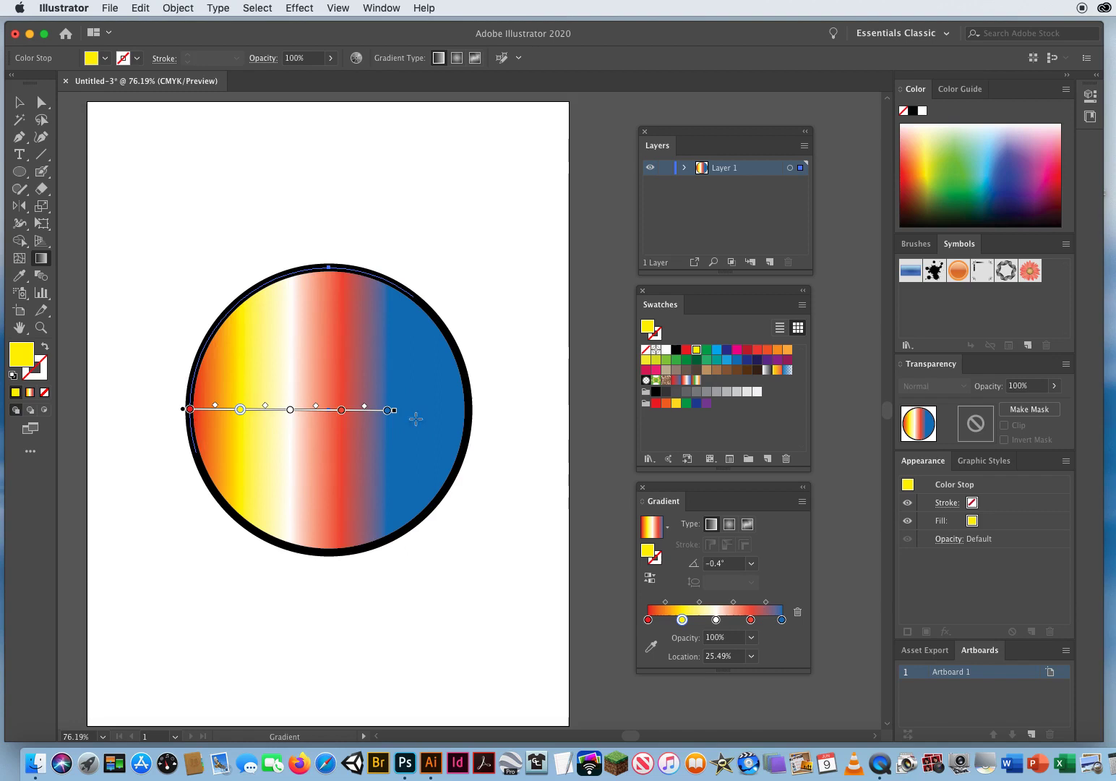
{"action": "mouse_move", "coordinate": [254, 409]}
{"action": "left_mouse_down"}
{"action": "mouse_move", "coordinate": [155, 394]}
{"action": "mouse_move", "coordinate": [516, 395]}
{"action": "left_mouse_up"}
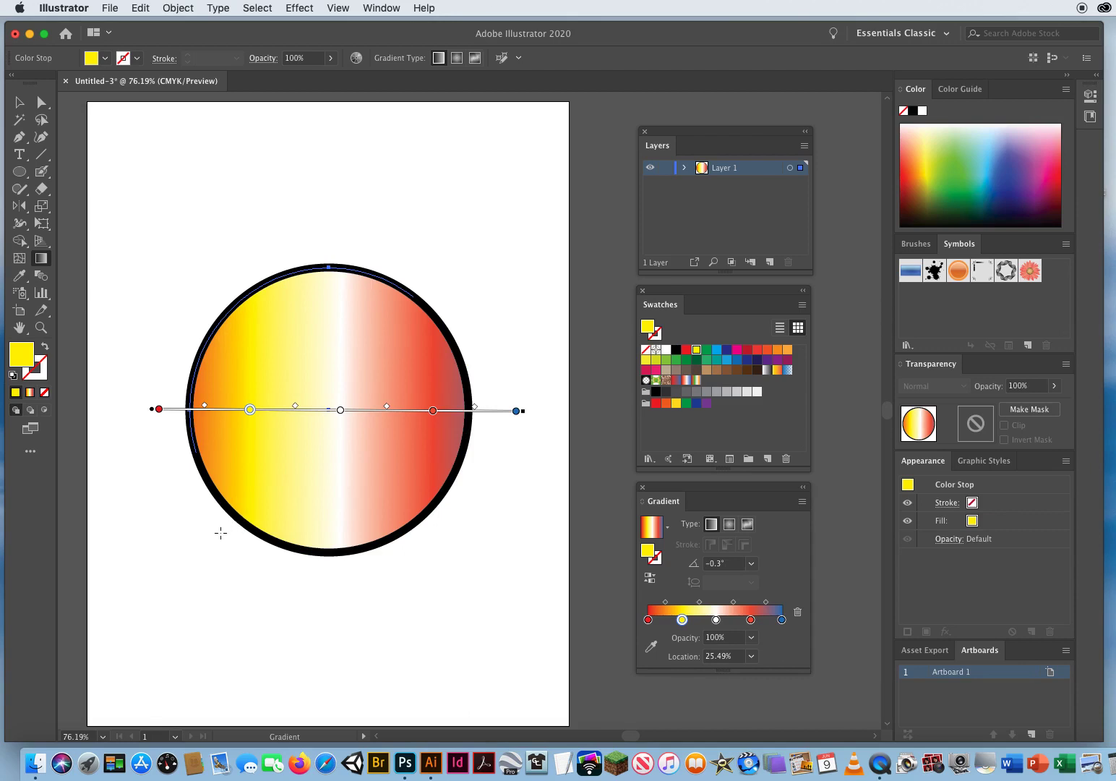
{"action": "left_click_drag", "start_coordinate": [132, 617], "coordinate": [547, 188]}
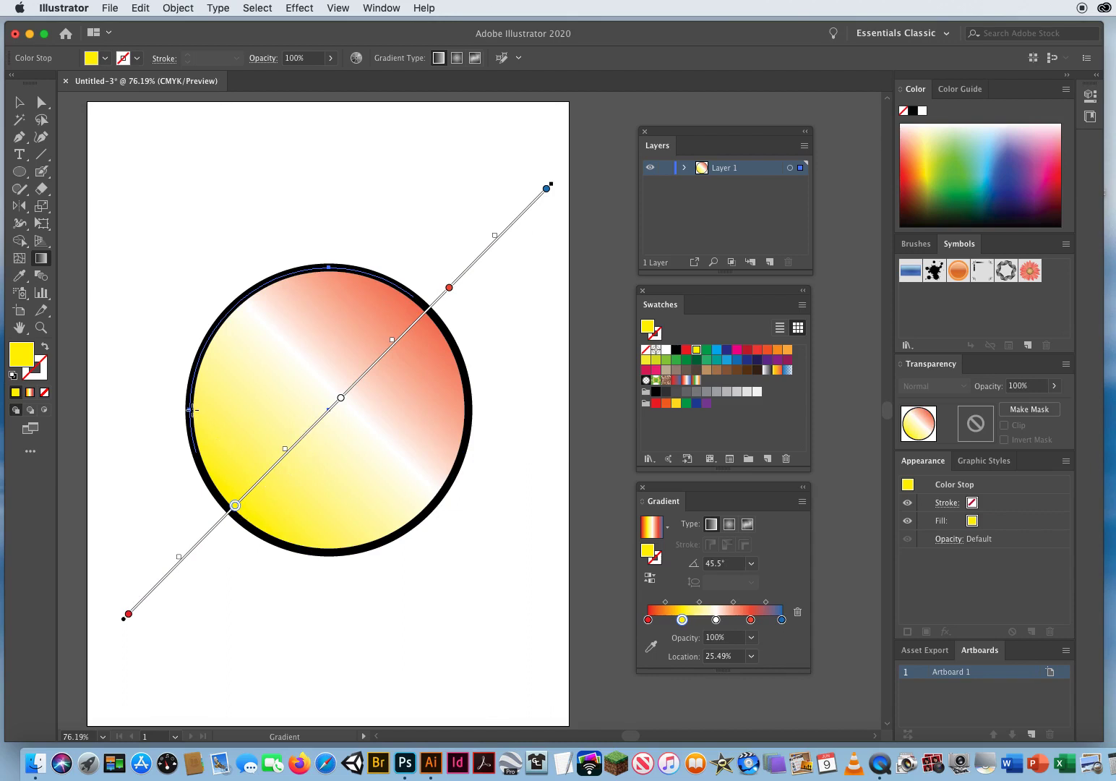
{"action": "left_click_drag", "start_coordinate": [192, 409], "coordinate": [471, 408]}
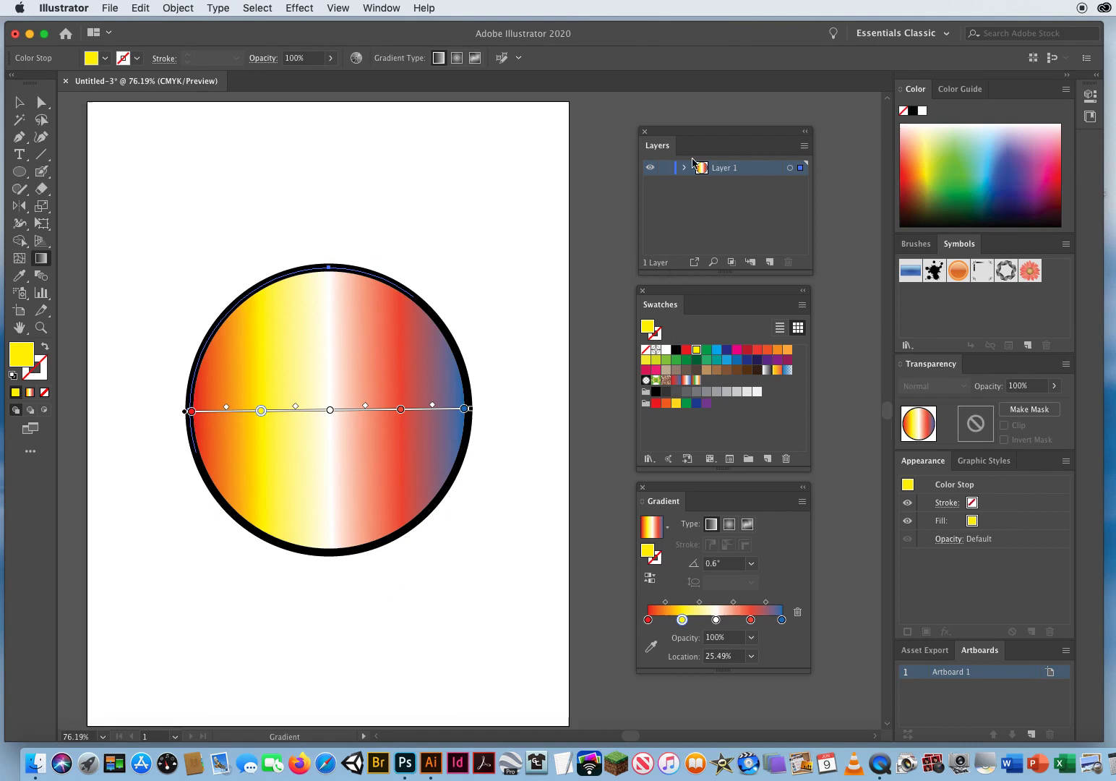
{"action": "left_click_drag", "start_coordinate": [680, 138], "coordinate": [684, 94]}
{"action": "left_click_drag", "start_coordinate": [677, 293], "coordinate": [502, 89]}
Step: Remove the yellow and red middle gradient stops and make the end stop dark green
{"action": "left_click_drag", "start_coordinate": [688, 490], "coordinate": [668, 311]}
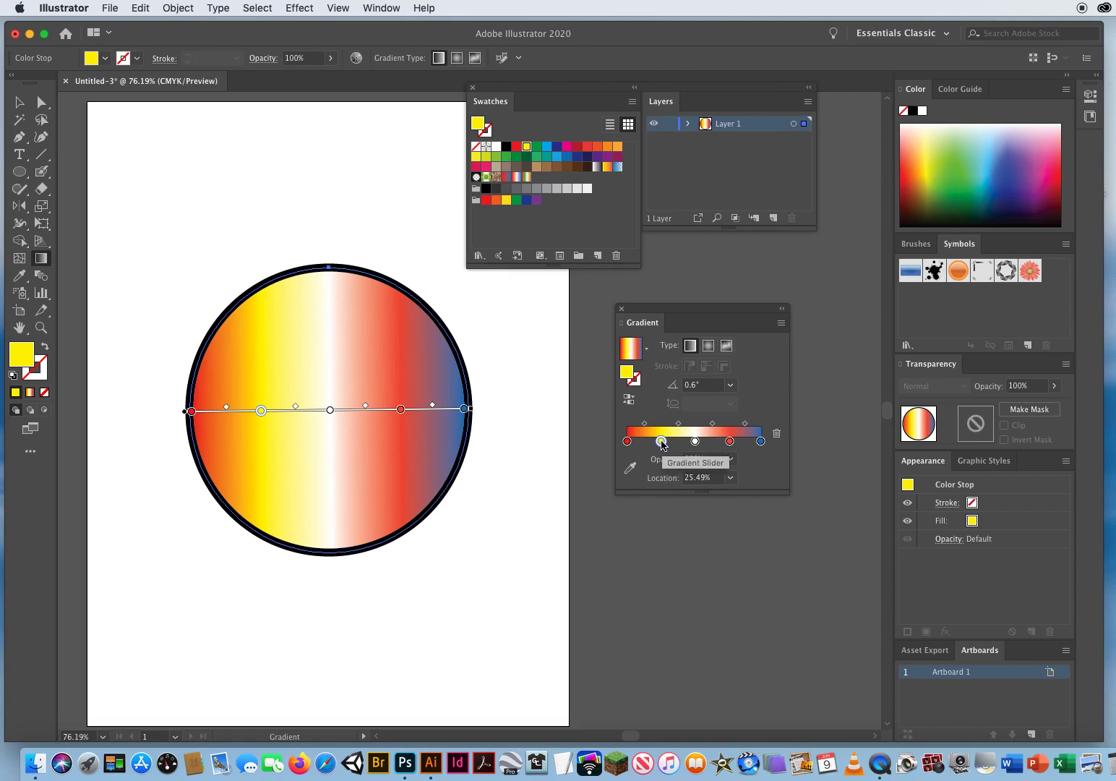
{"action": "left_click_drag", "start_coordinate": [662, 442], "coordinate": [671, 569]}
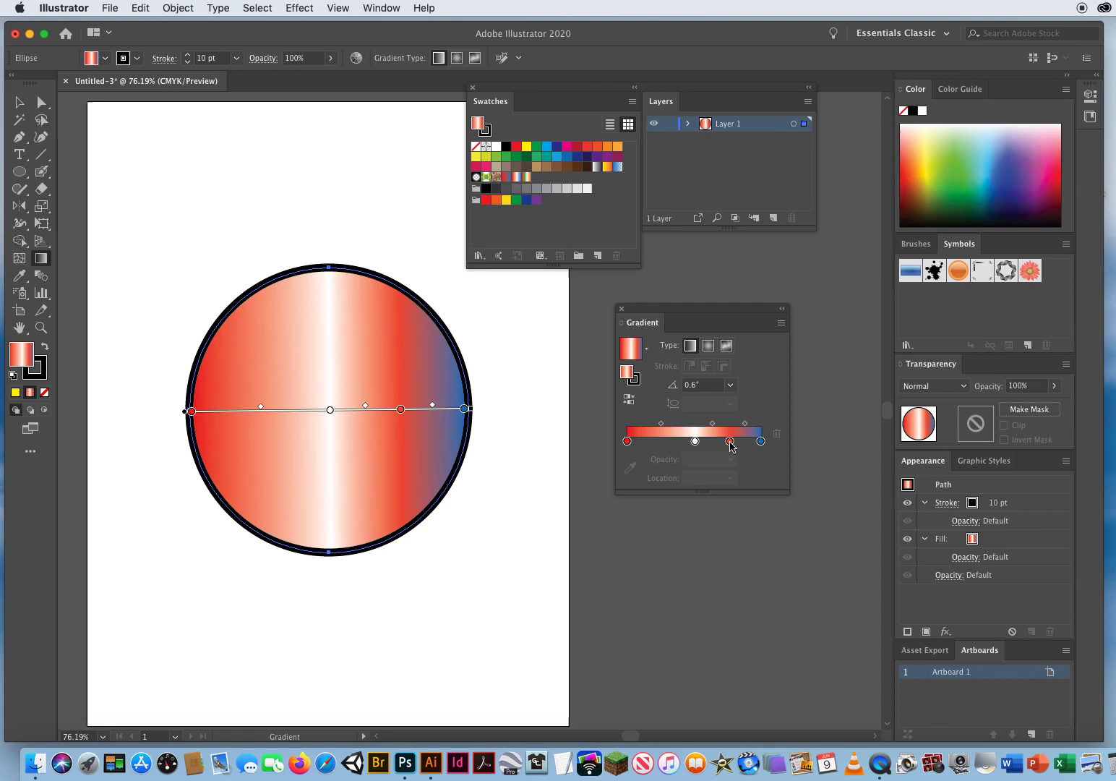
{"action": "left_click_drag", "start_coordinate": [730, 441], "coordinate": [739, 592]}
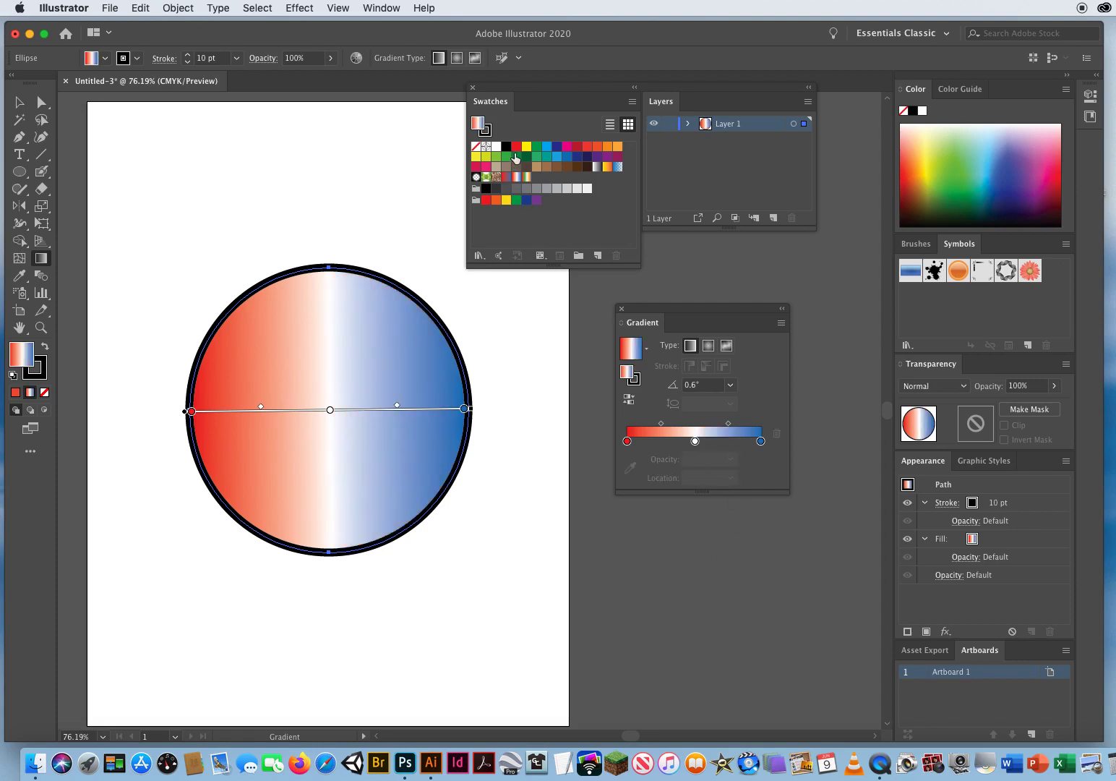
{"action": "left_click_drag", "start_coordinate": [514, 153], "coordinate": [763, 446]}
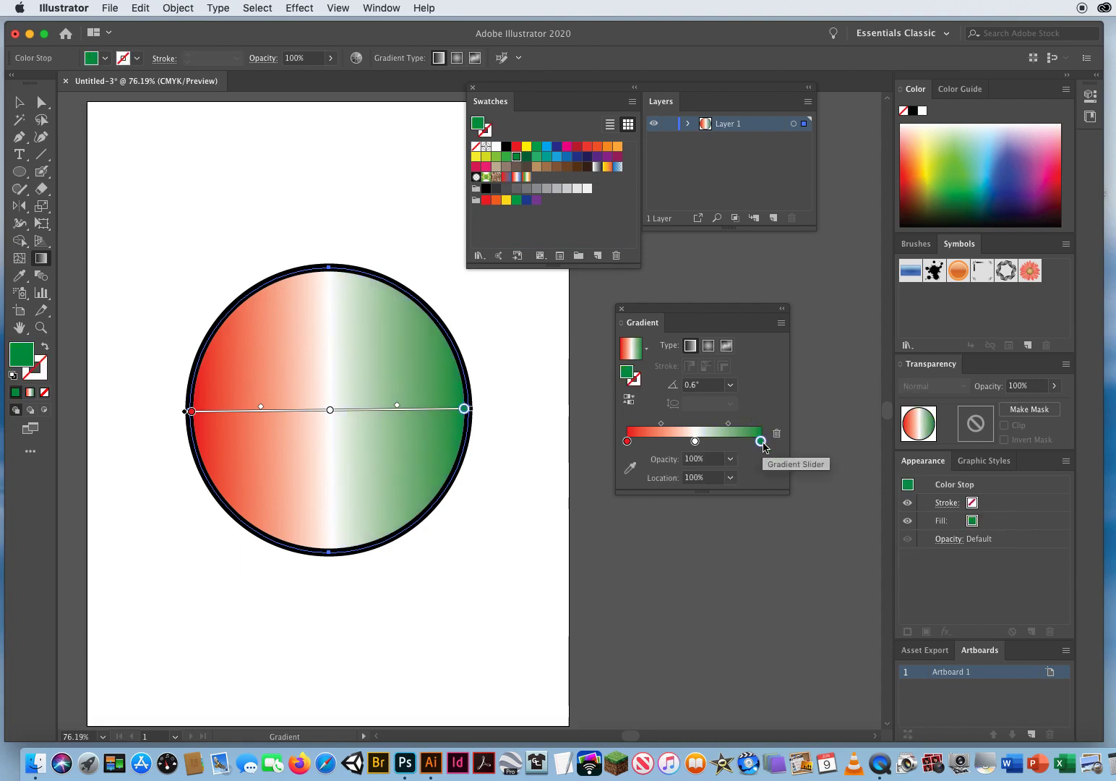
Step: Set the gradient angle to 90° so green sits at the top and red at the bottom
{"action": "left_click", "coordinate": [703, 387]}
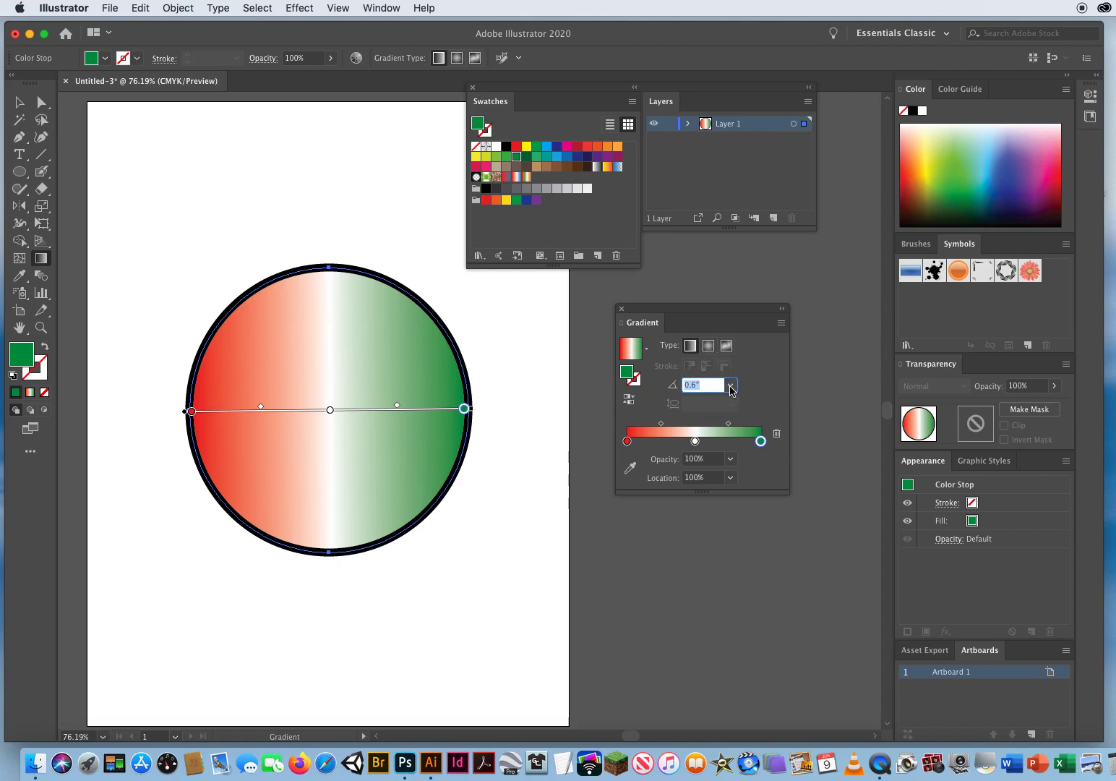
{"action": "left_click", "coordinate": [730, 385]}
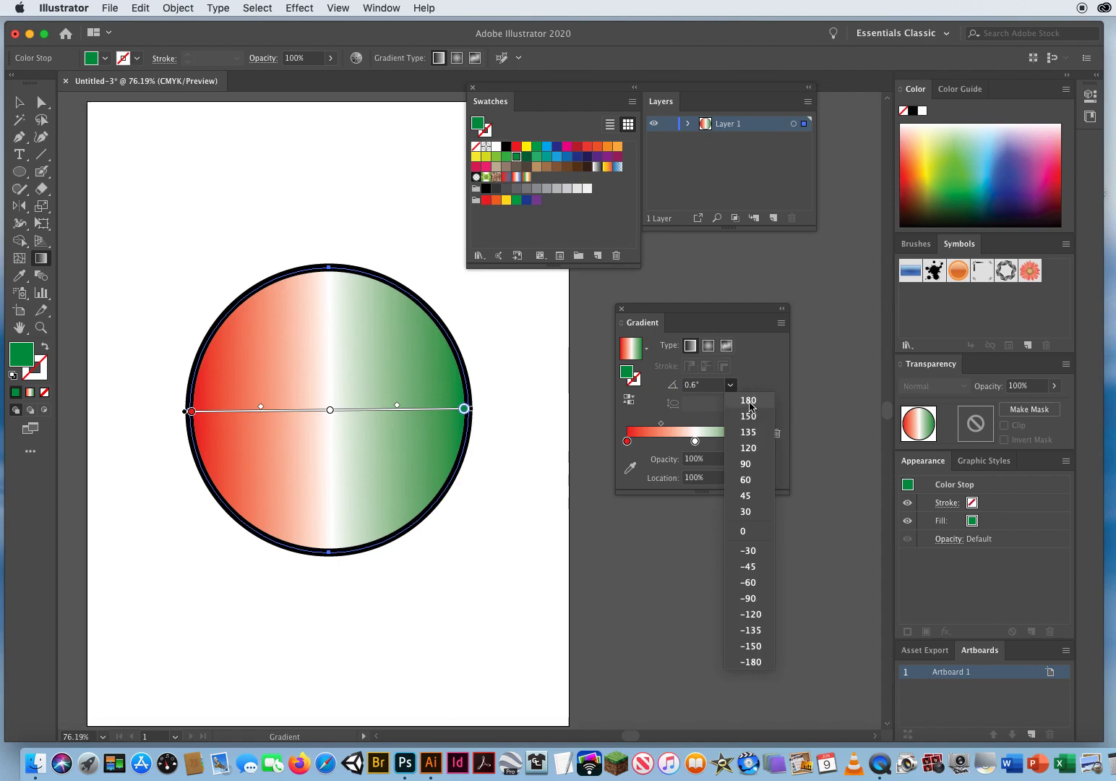
{"action": "left_click", "coordinate": [751, 464]}
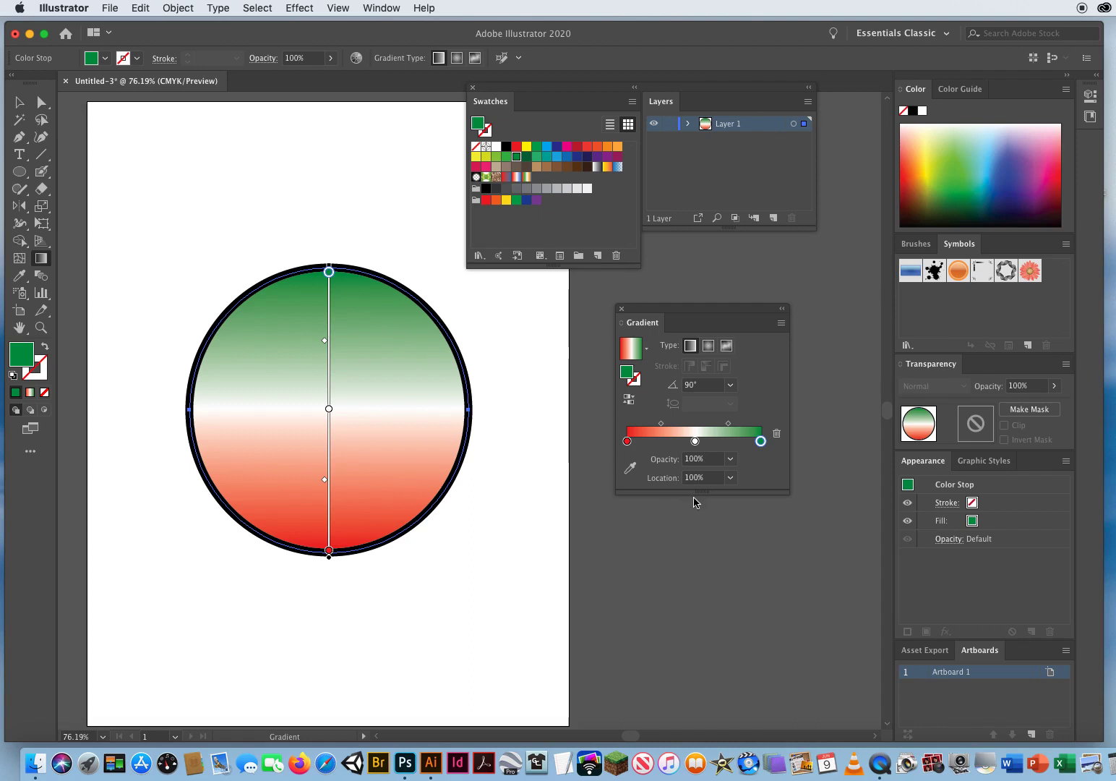
Step: Set the white middle gradient stop's opacity to 30%
{"action": "left_click", "coordinate": [695, 441]}
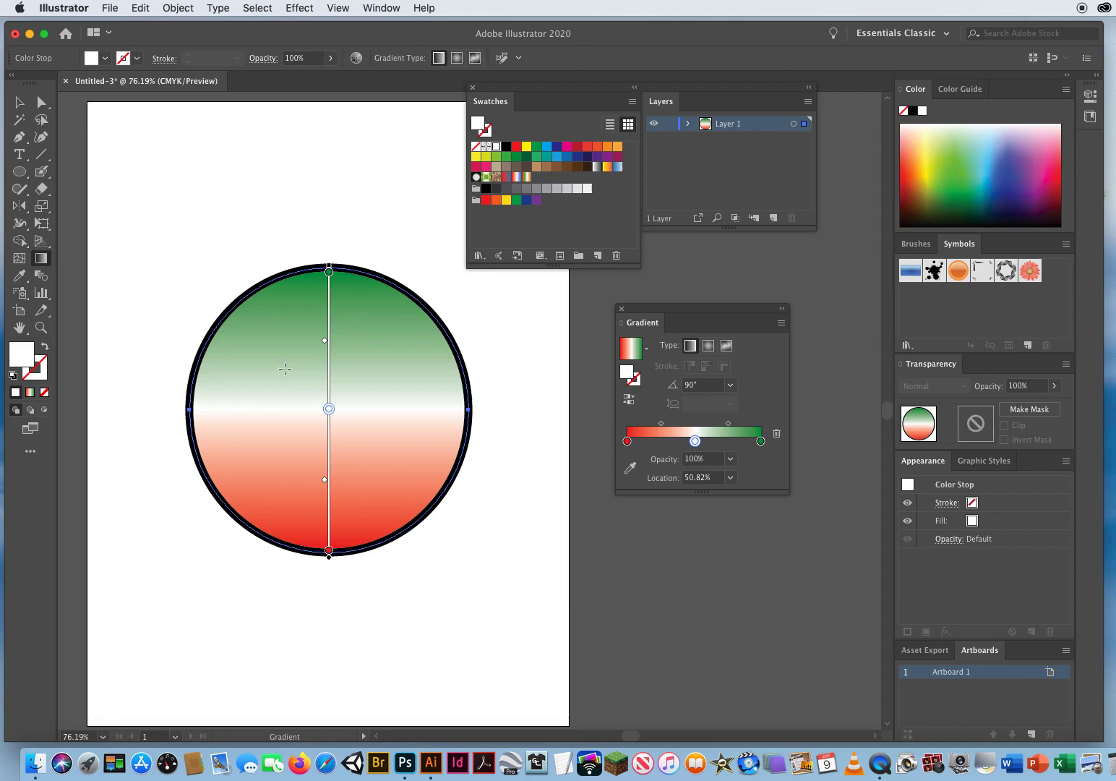
{"action": "left_click", "coordinate": [730, 459]}
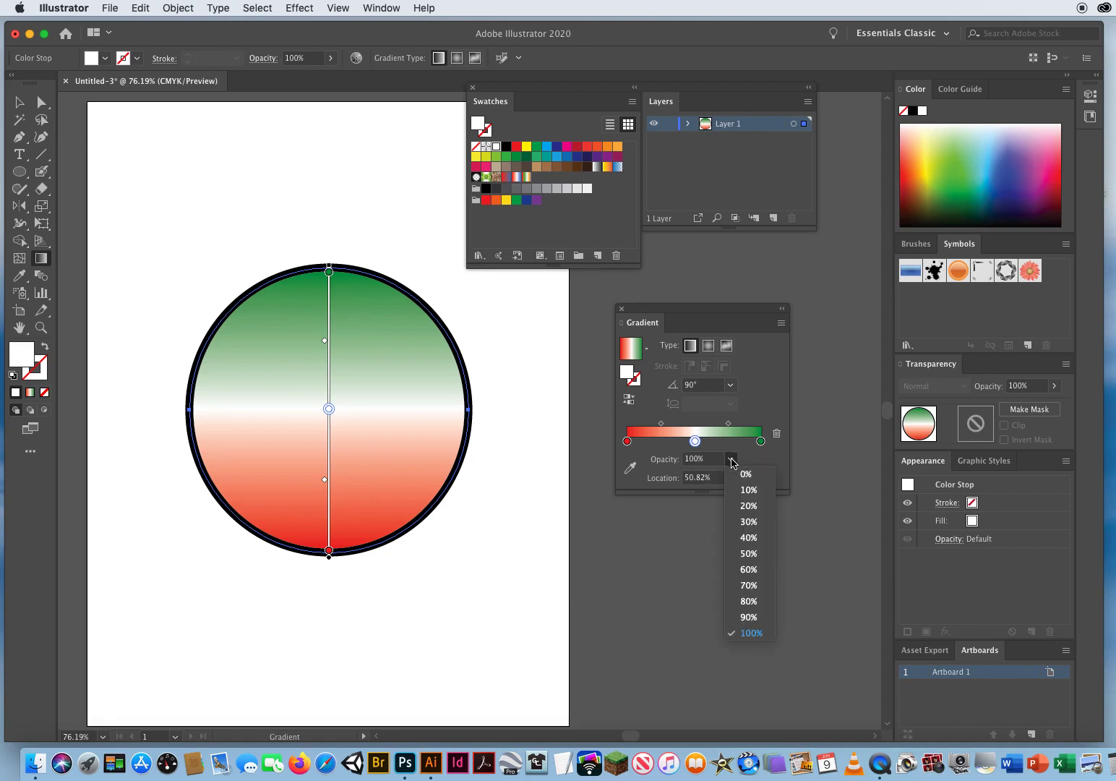
{"action": "left_click", "coordinate": [751, 521]}
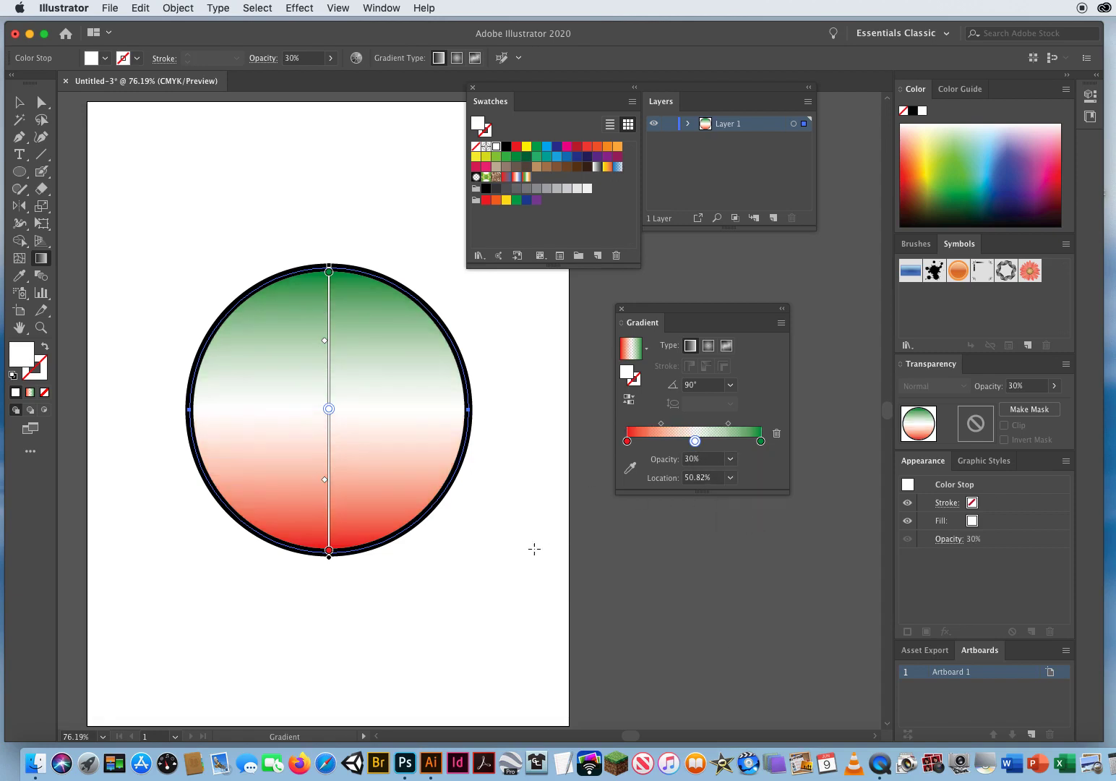
Step: Draw a second gradient ellipse and position it overlapping the circle's right edge
{"action": "key", "text": "v"}
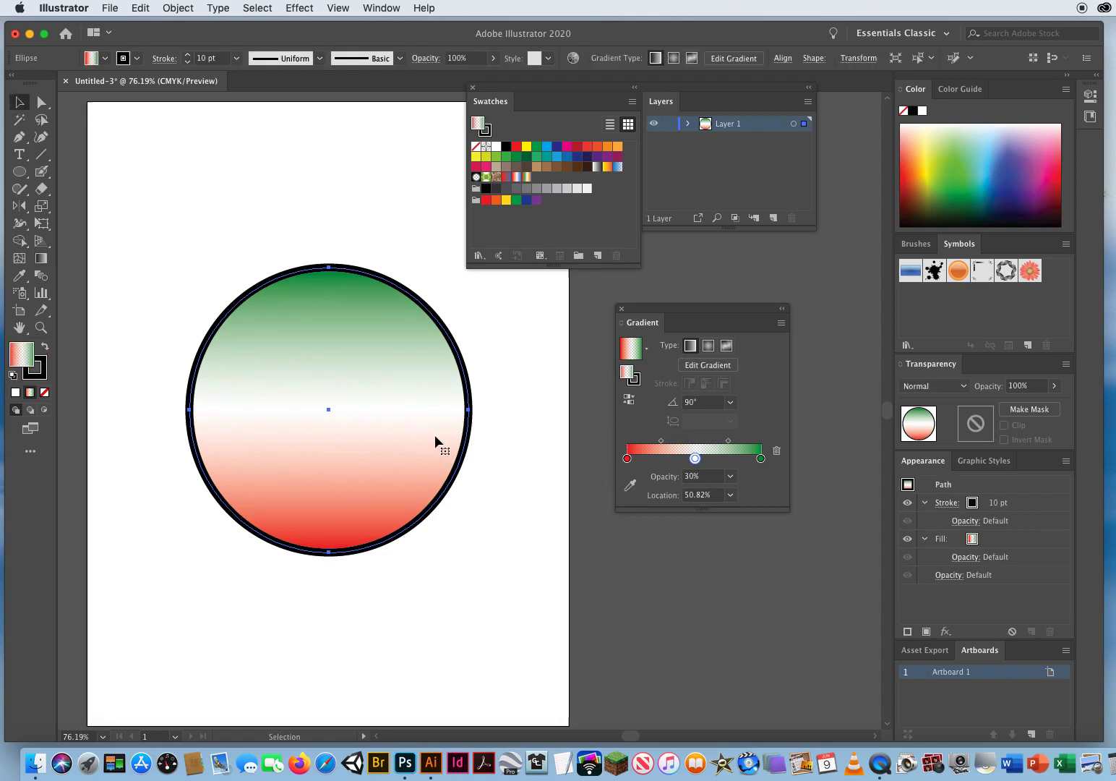
{"action": "left_click", "coordinate": [491, 429]}
{"action": "left_click", "coordinate": [21, 174]}
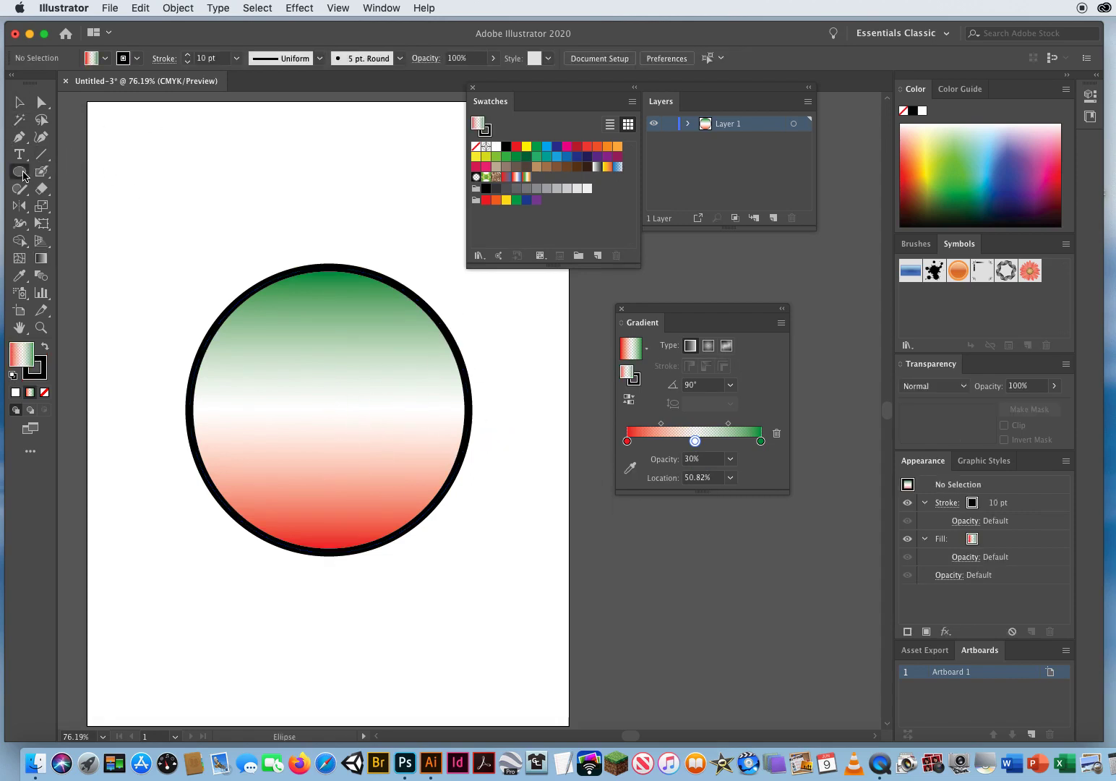
{"action": "left_click_drag", "start_coordinate": [387, 279], "coordinate": [561, 522]}
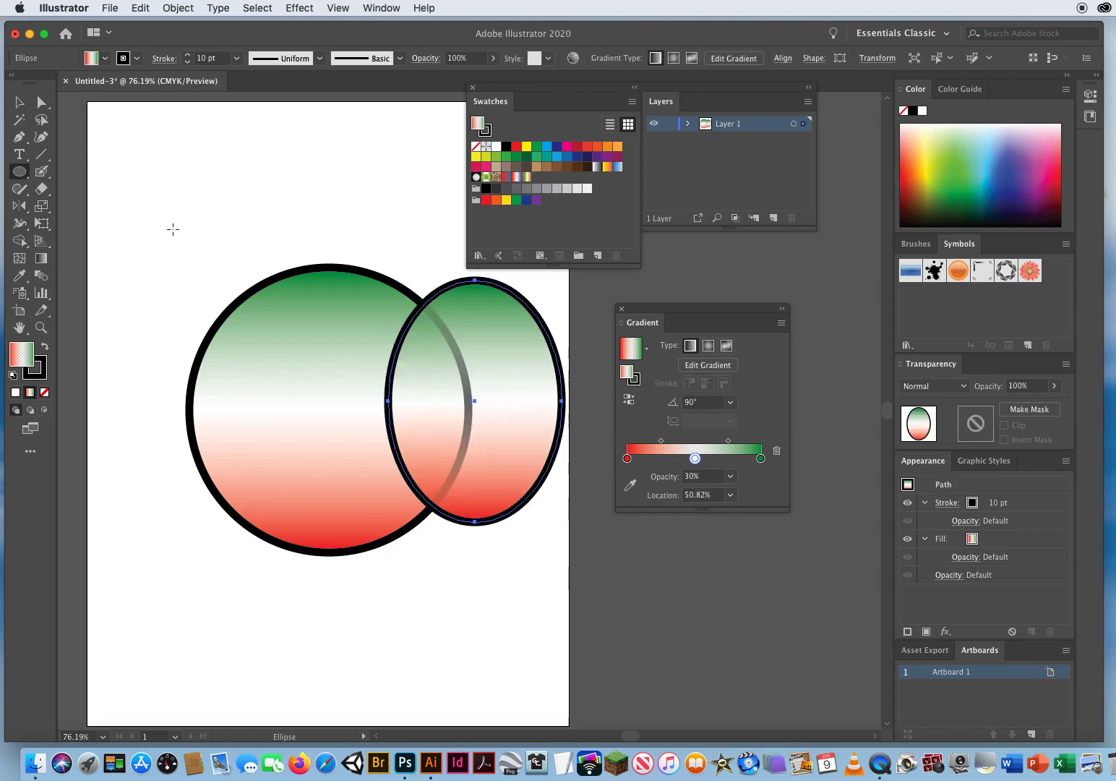
{"action": "left_click", "coordinate": [19, 102]}
{"action": "left_click_drag", "start_coordinate": [504, 397], "coordinate": [347, 357]}
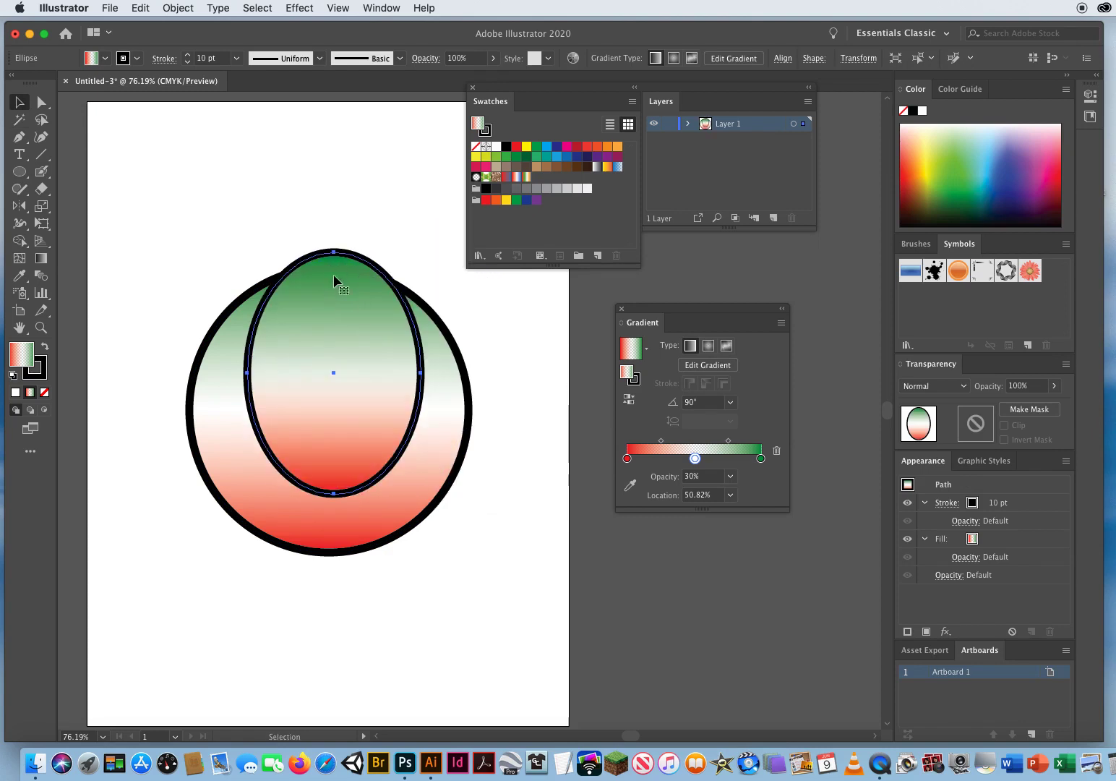
{"action": "left_click_drag", "start_coordinate": [333, 274], "coordinate": [328, 339]}
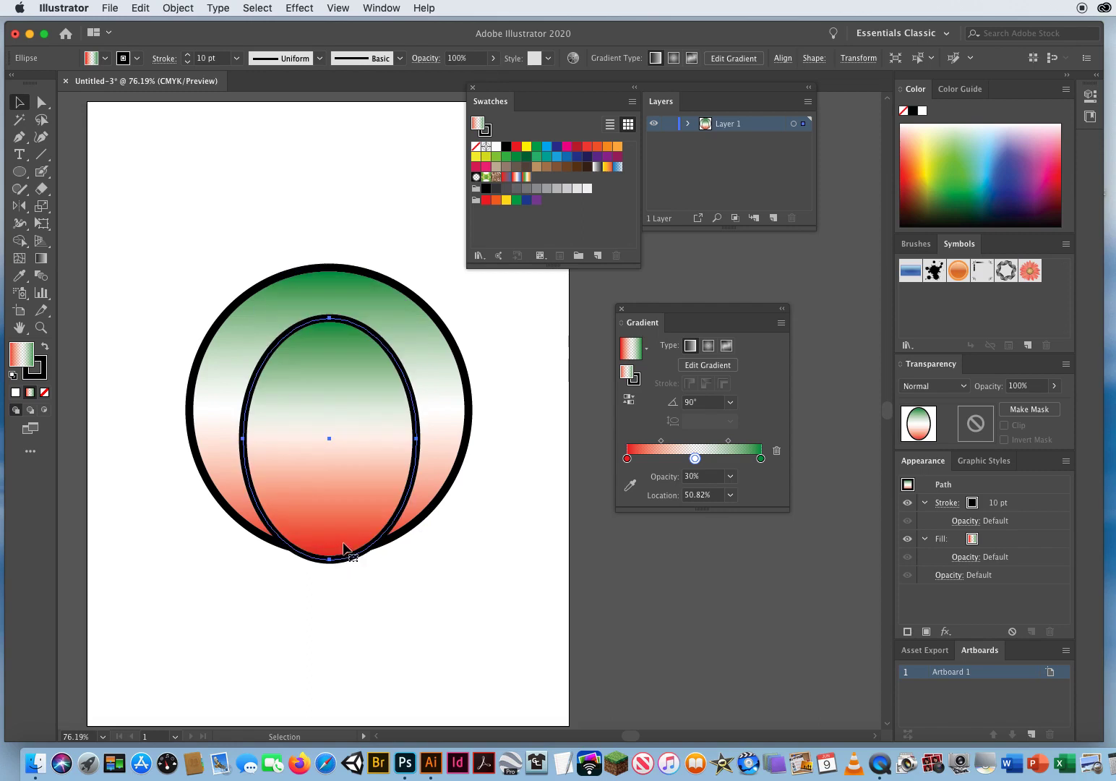
{"action": "left_click_drag", "start_coordinate": [344, 526], "coordinate": [470, 490]}
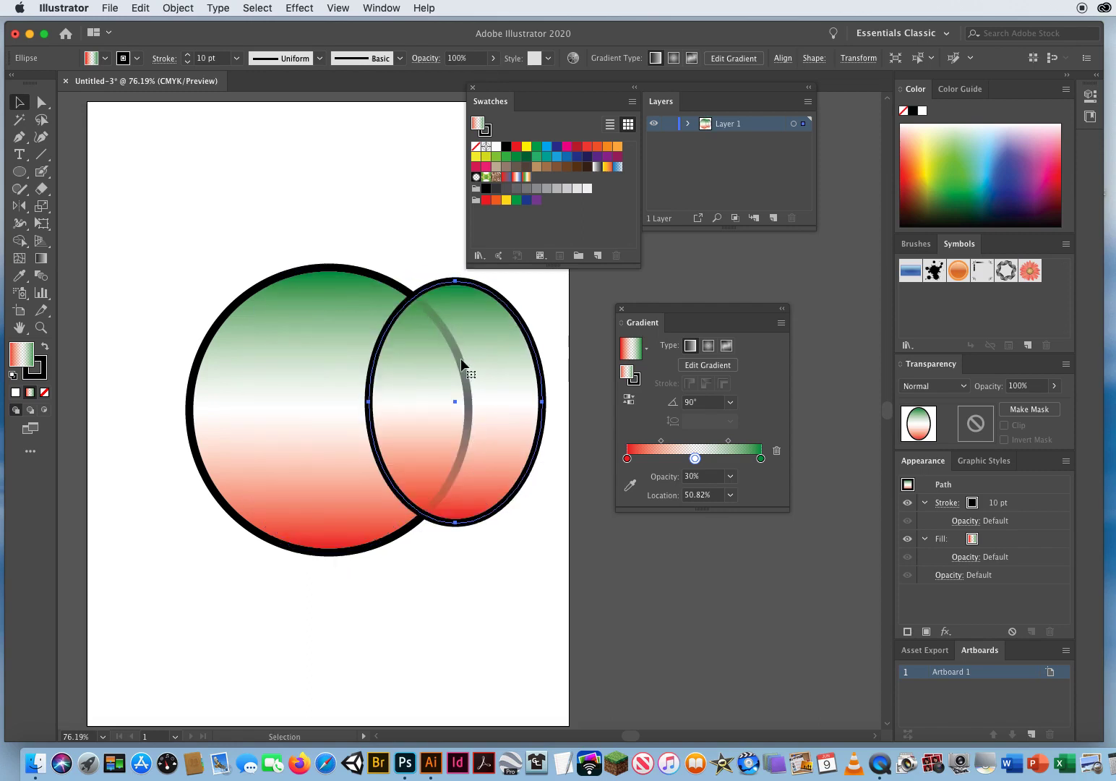
Step: Set the white stop's opacity to 100%
{"action": "left_click", "coordinate": [712, 478]}
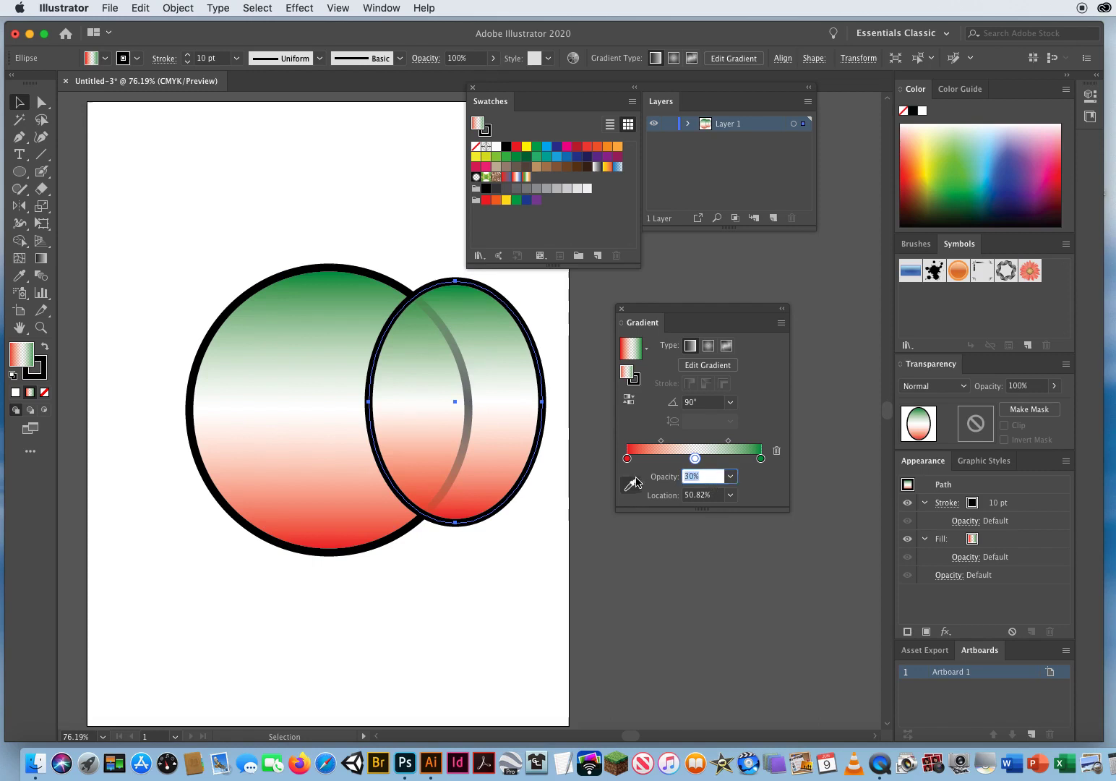
{"action": "key", "text": "BackSpace"}
{"action": "type", "text": "100"}
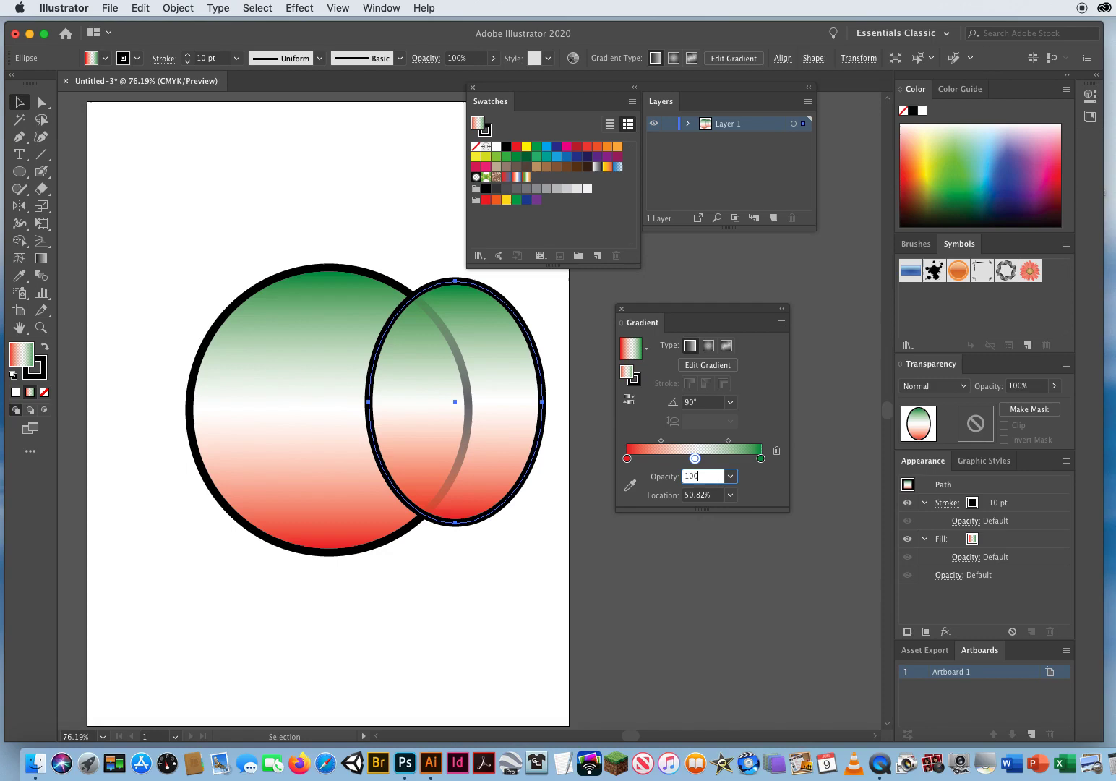
{"action": "key", "text": "Return"}
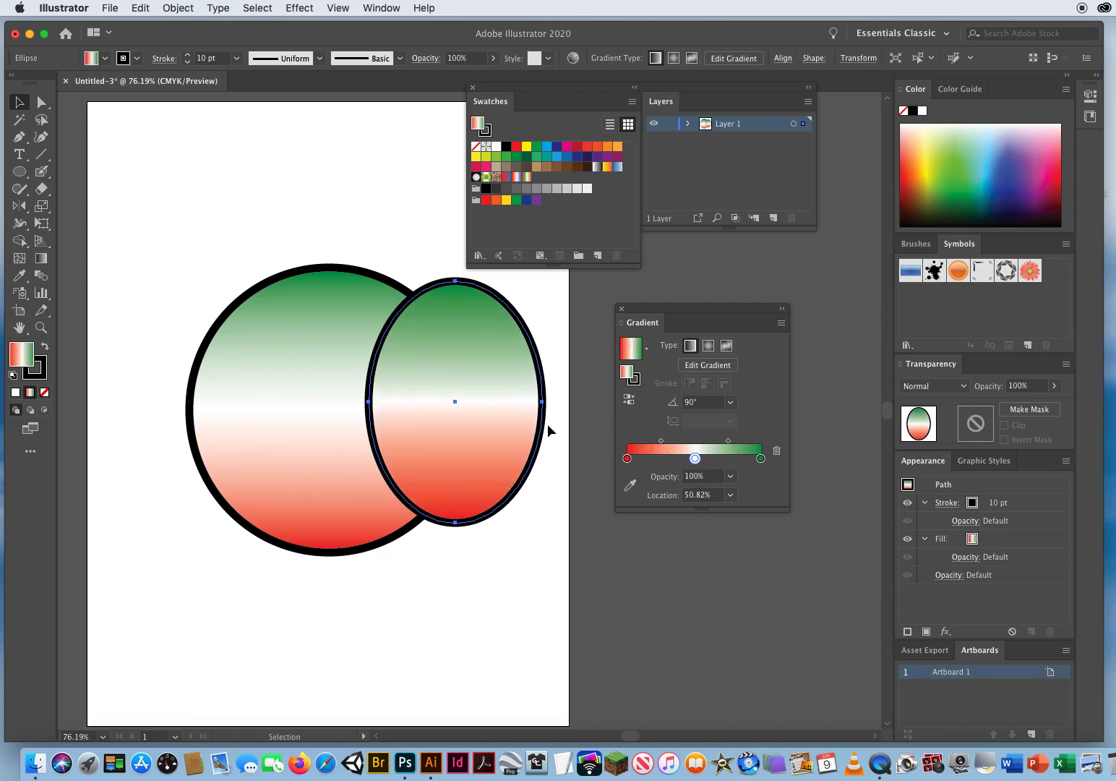
Step: Delete the front ellipse and switch the remaining circle's red-white-green gradient to radial
{"action": "key", "text": "Delete"}
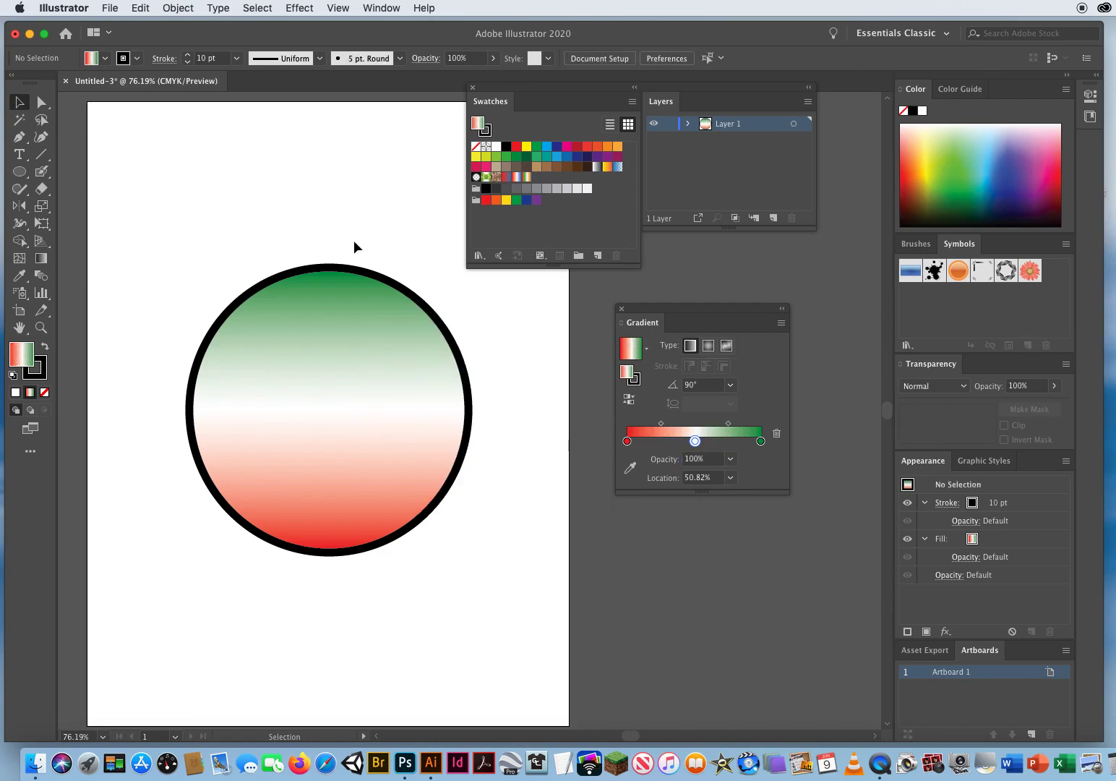
{"action": "left_click", "coordinate": [319, 365]}
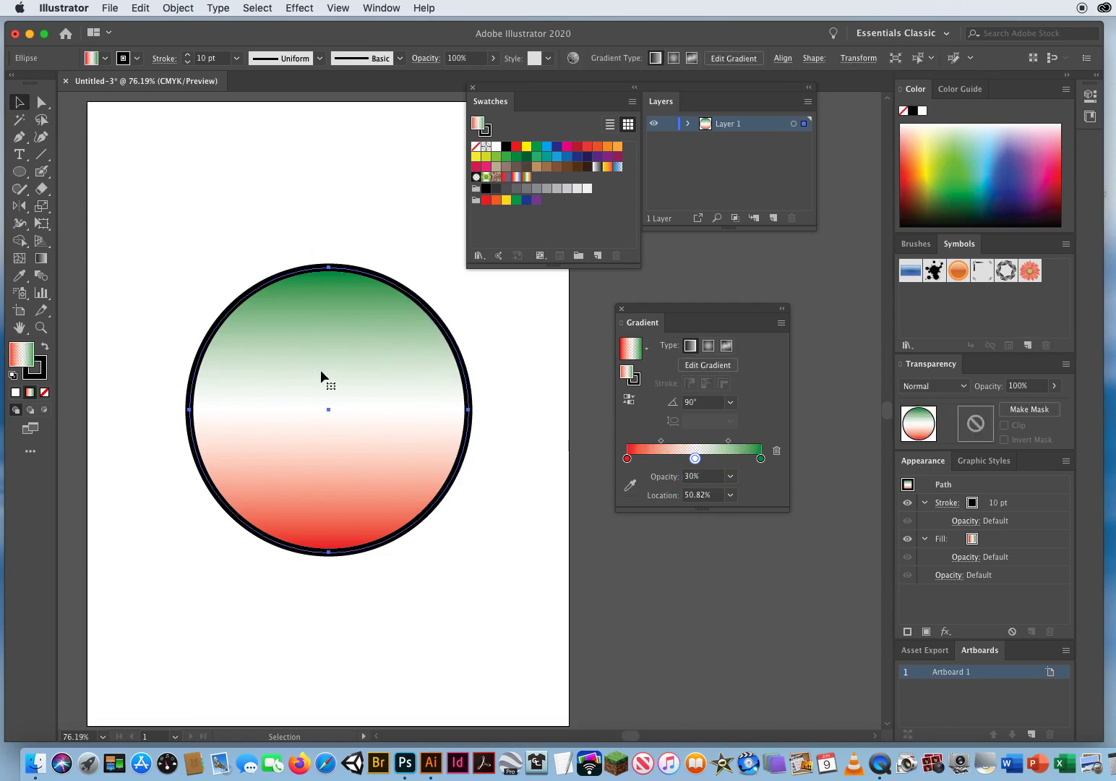
{"action": "left_click", "coordinate": [709, 346]}
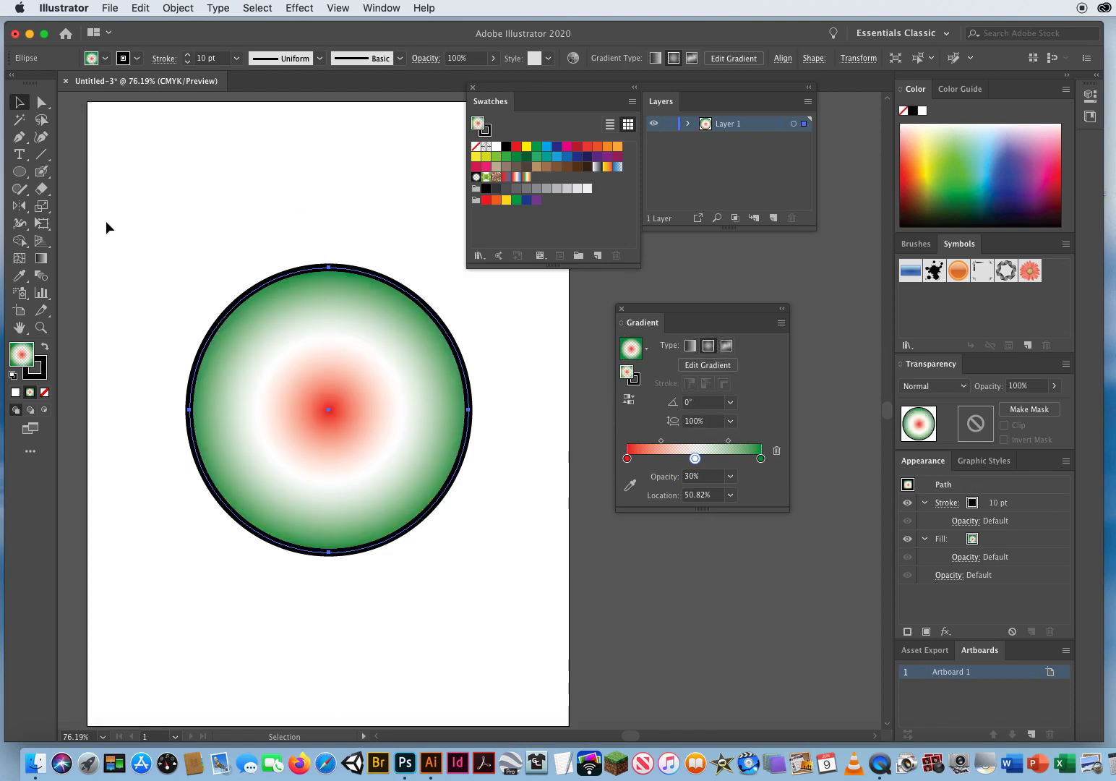
{"action": "left_click", "coordinate": [41, 258]}
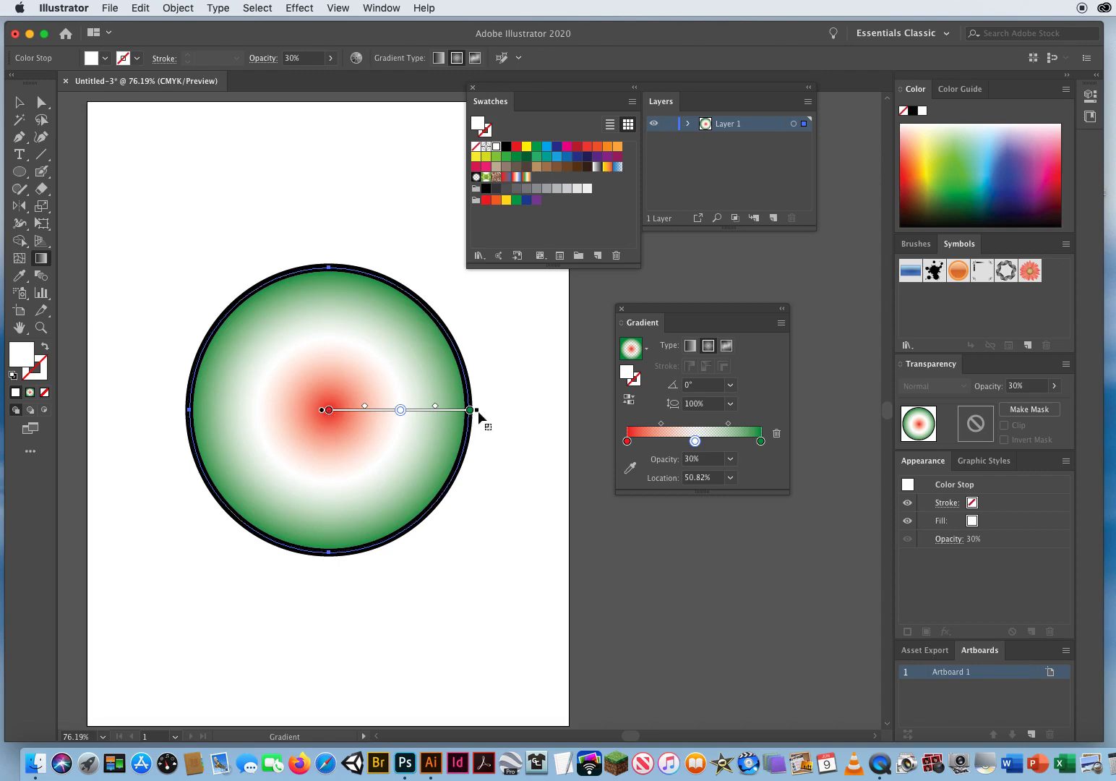
Step: Redraw the radial gradient horizontally from the circle's centre out to its edge
{"action": "left_click_drag", "start_coordinate": [479, 412], "coordinate": [442, 415]}
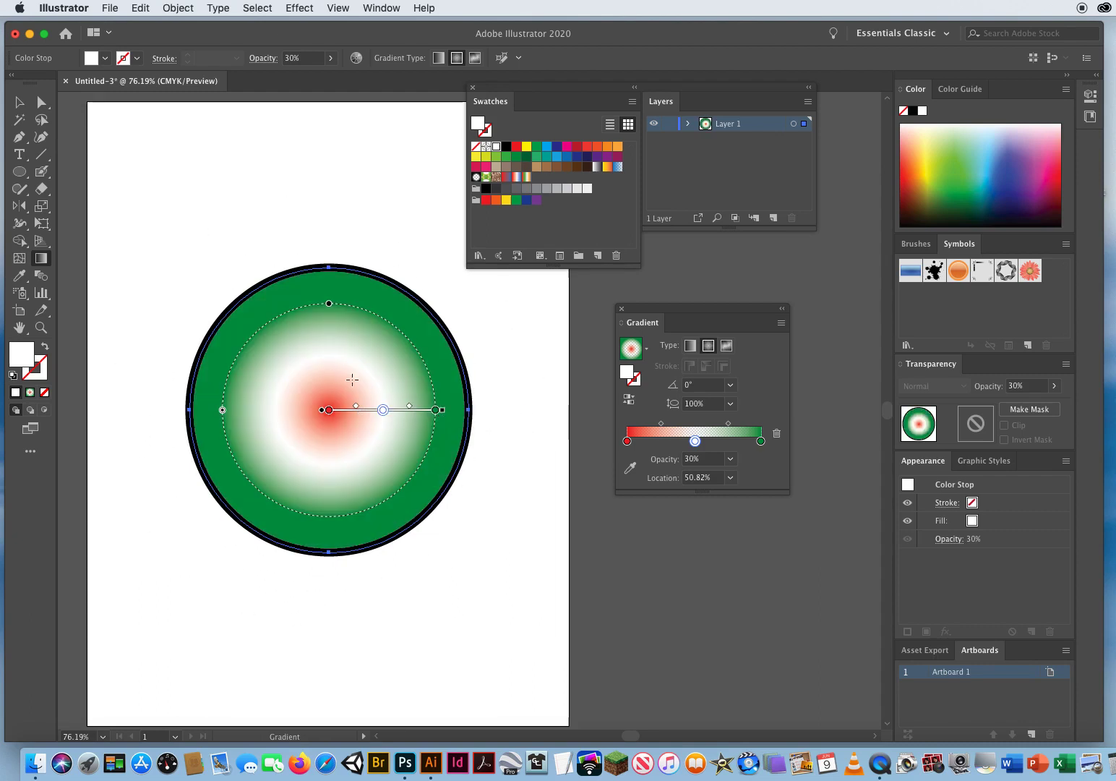
{"action": "left_click_drag", "start_coordinate": [277, 357], "coordinate": [368, 471]}
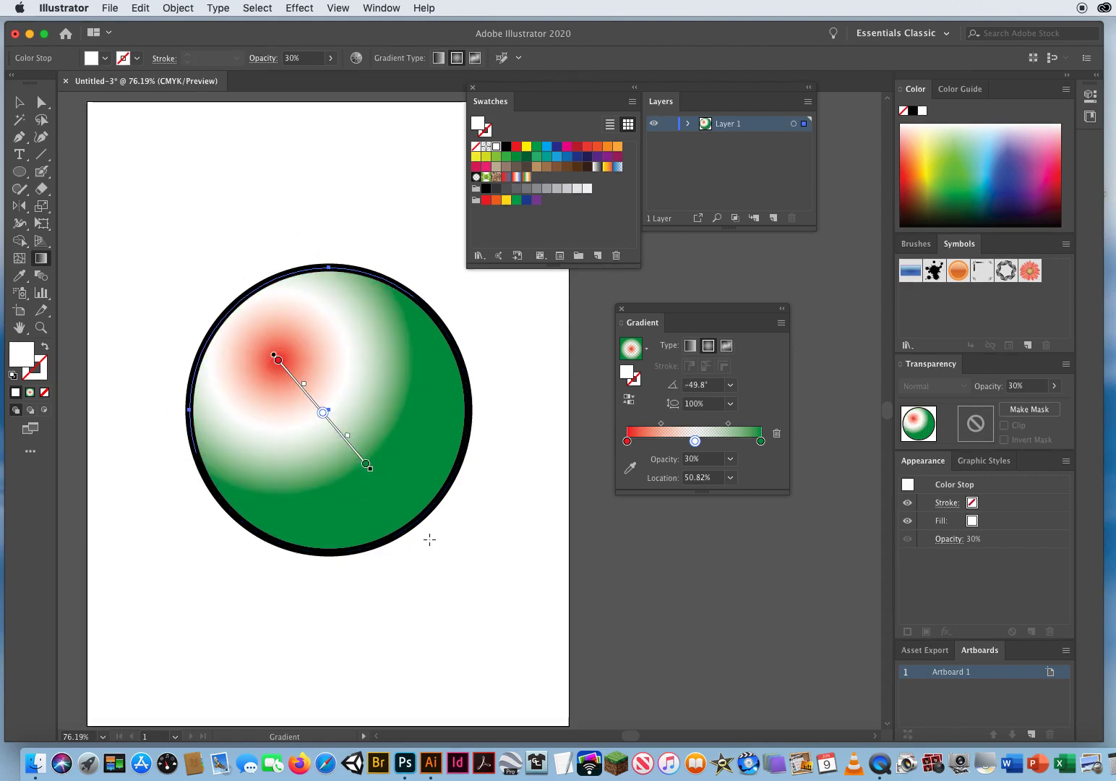
{"action": "mouse_move", "coordinate": [359, 309]}
{"action": "left_click_drag", "start_coordinate": [347, 411], "coordinate": [481, 411]}
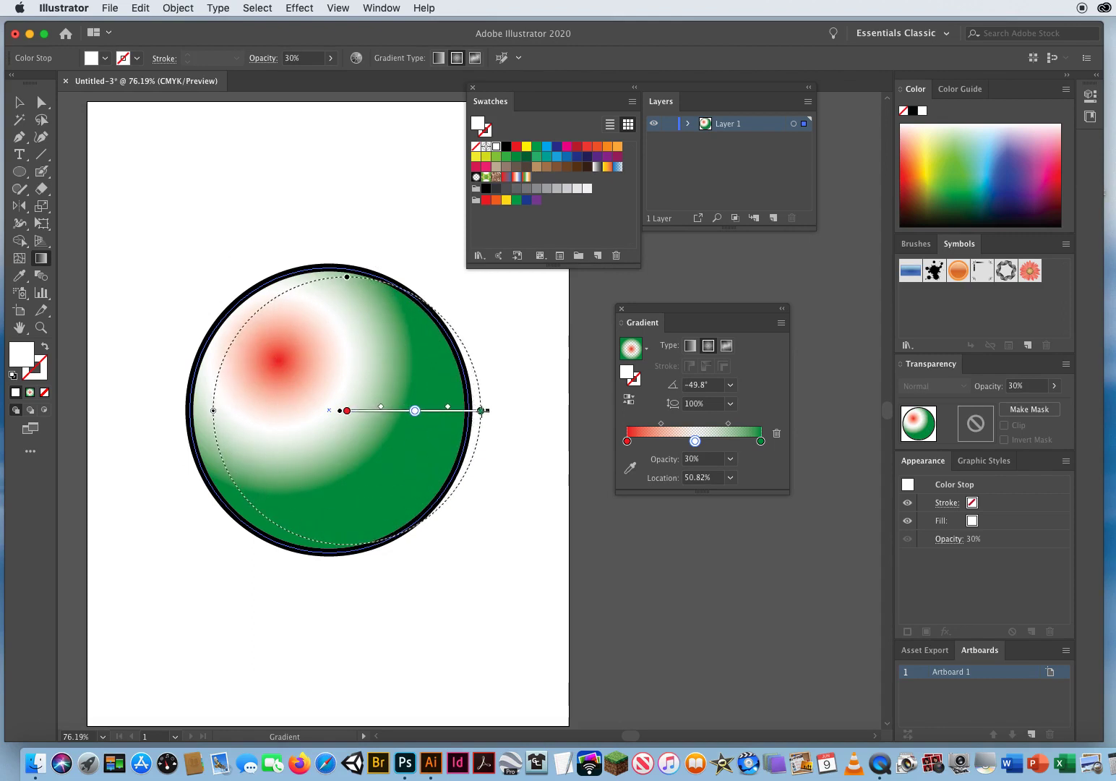
{"action": "mouse_move", "coordinate": [341, 411]}
{"action": "left_mouse_down"}
{"action": "mouse_move", "coordinate": [324, 413]}
{"action": "mouse_move", "coordinate": [351, 411]}
{"action": "mouse_move", "coordinate": [341, 412]}
{"action": "left_mouse_up"}
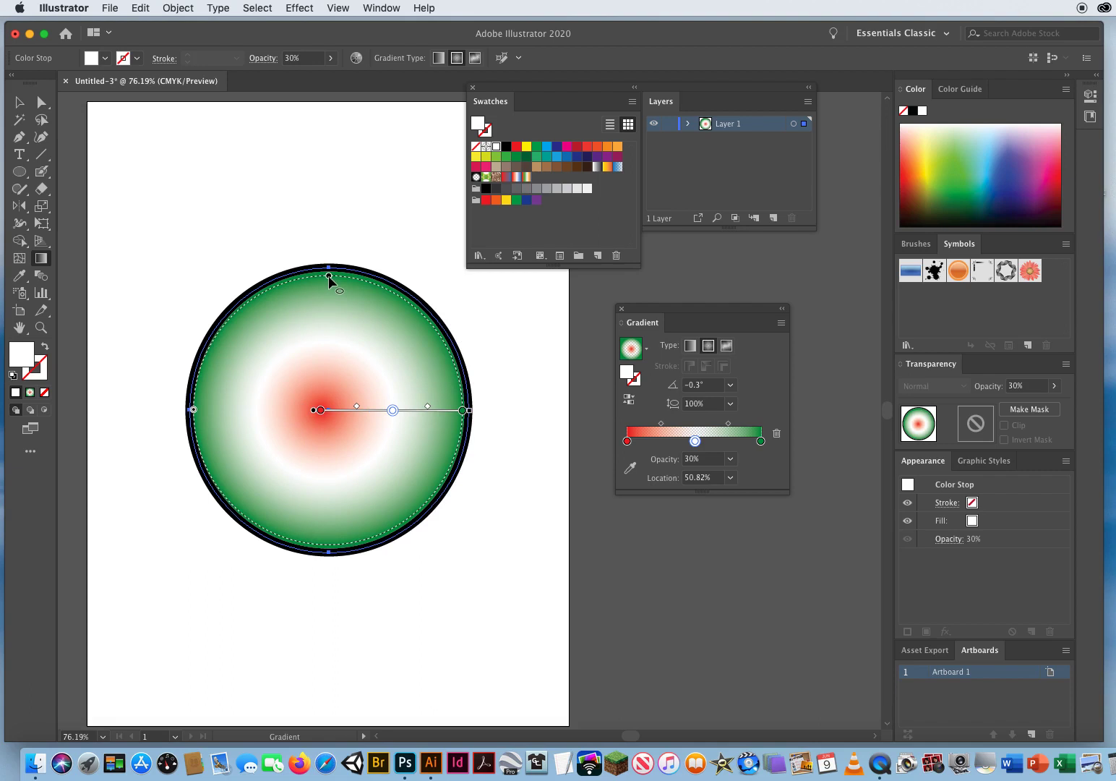
Step: Stretch the gradient taller, then bring it back to a near-round 102.2% aspect
{"action": "mouse_move", "coordinate": [329, 276]}
{"action": "left_mouse_down"}
{"action": "mouse_move", "coordinate": [322, 126]}
{"action": "mouse_move", "coordinate": [334, 369]}
{"action": "left_mouse_up"}
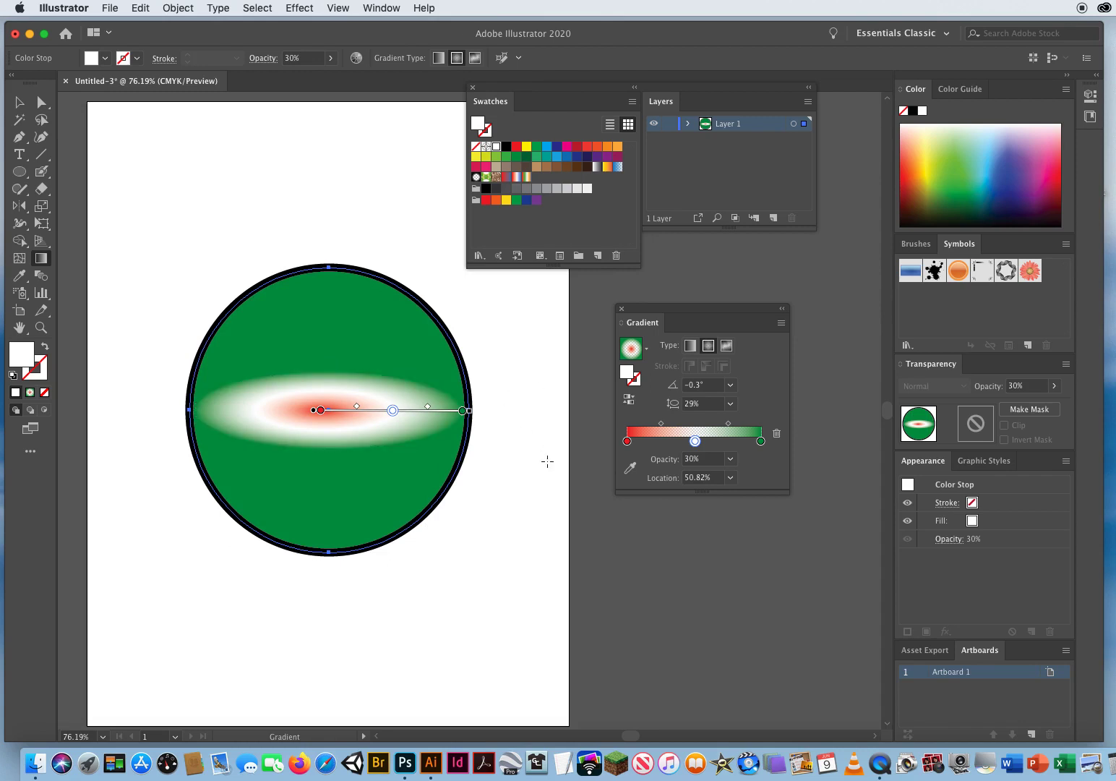
{"action": "mouse_move", "coordinate": [341, 369]}
{"action": "left_click_drag", "start_coordinate": [329, 373], "coordinate": [332, 269]}
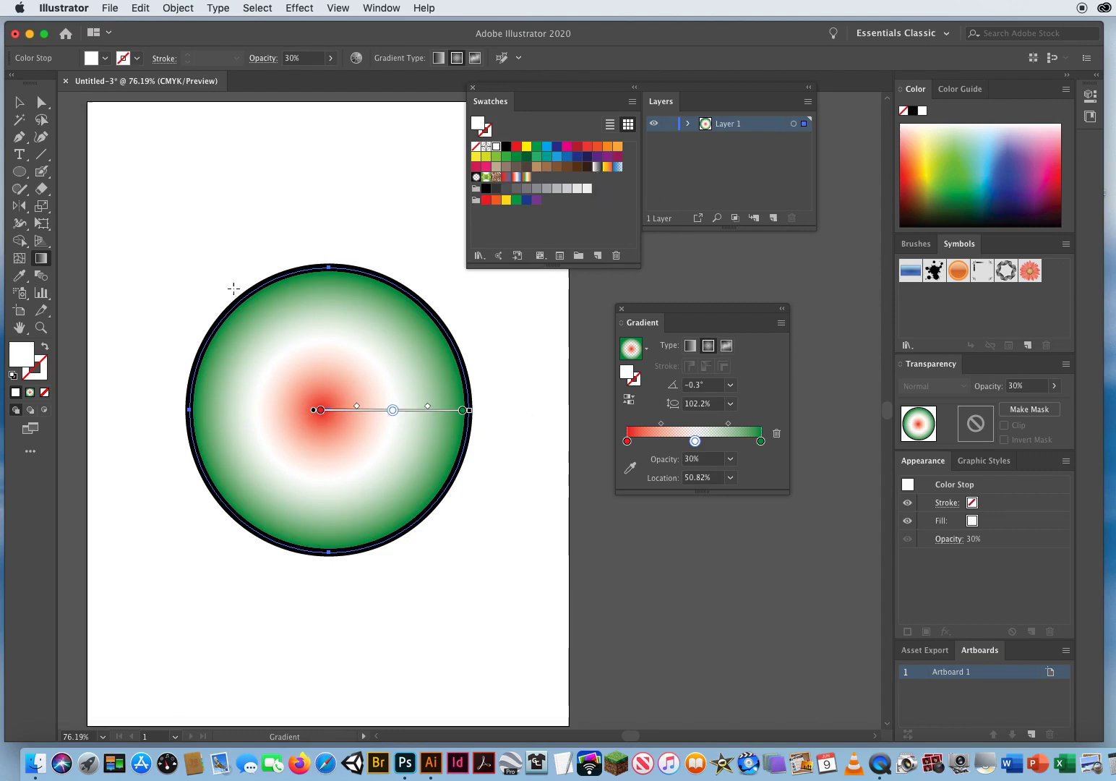
{"action": "left_click", "coordinate": [19, 102]}
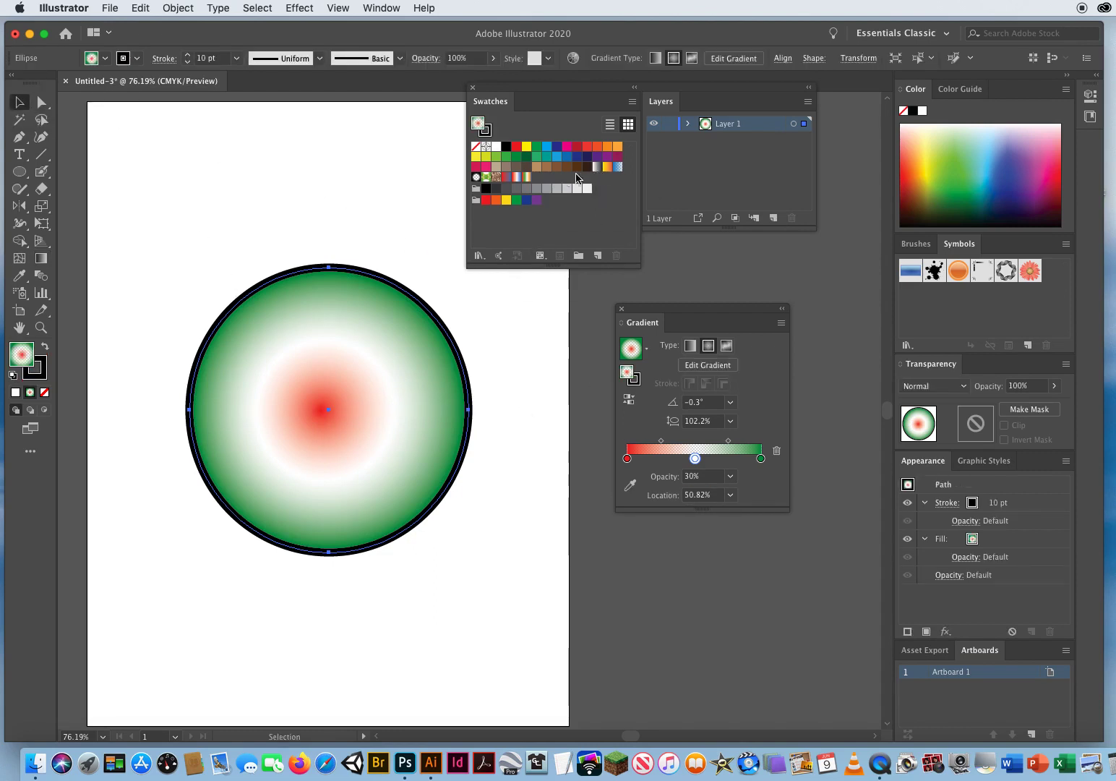
Step: Apply the White, Black gradient, convert it to freeform, and colour the first point red
{"action": "left_click", "coordinate": [597, 167]}
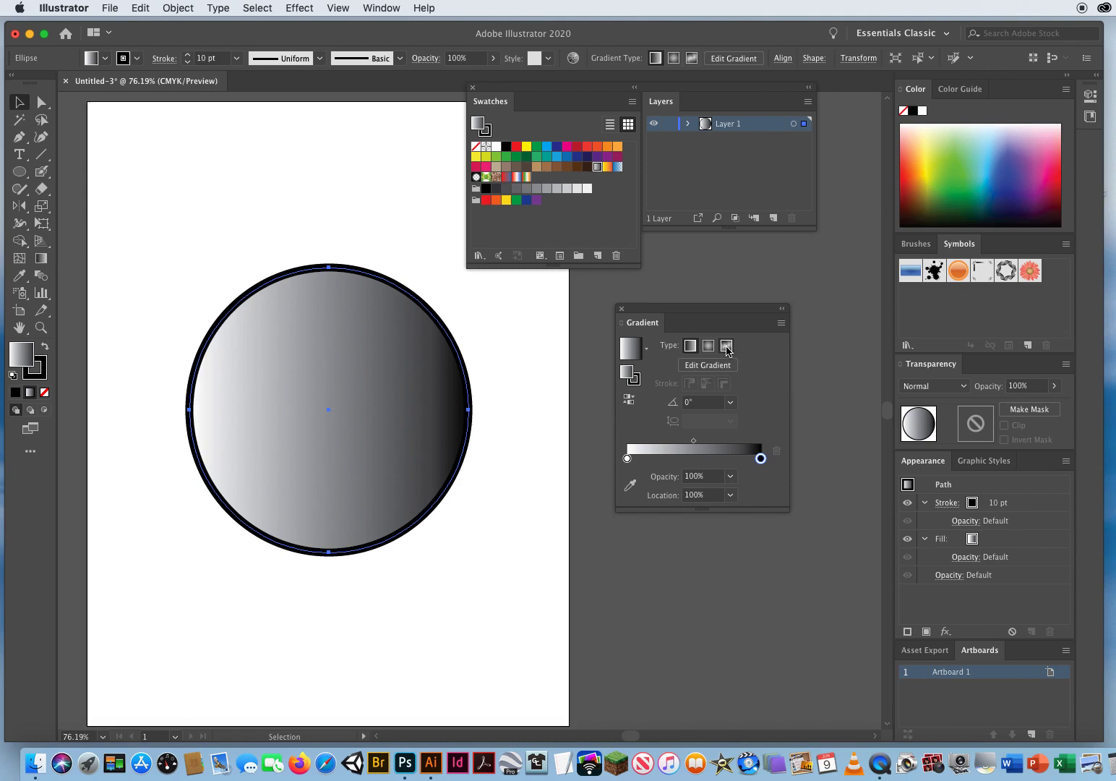
{"action": "left_click", "coordinate": [718, 348]}
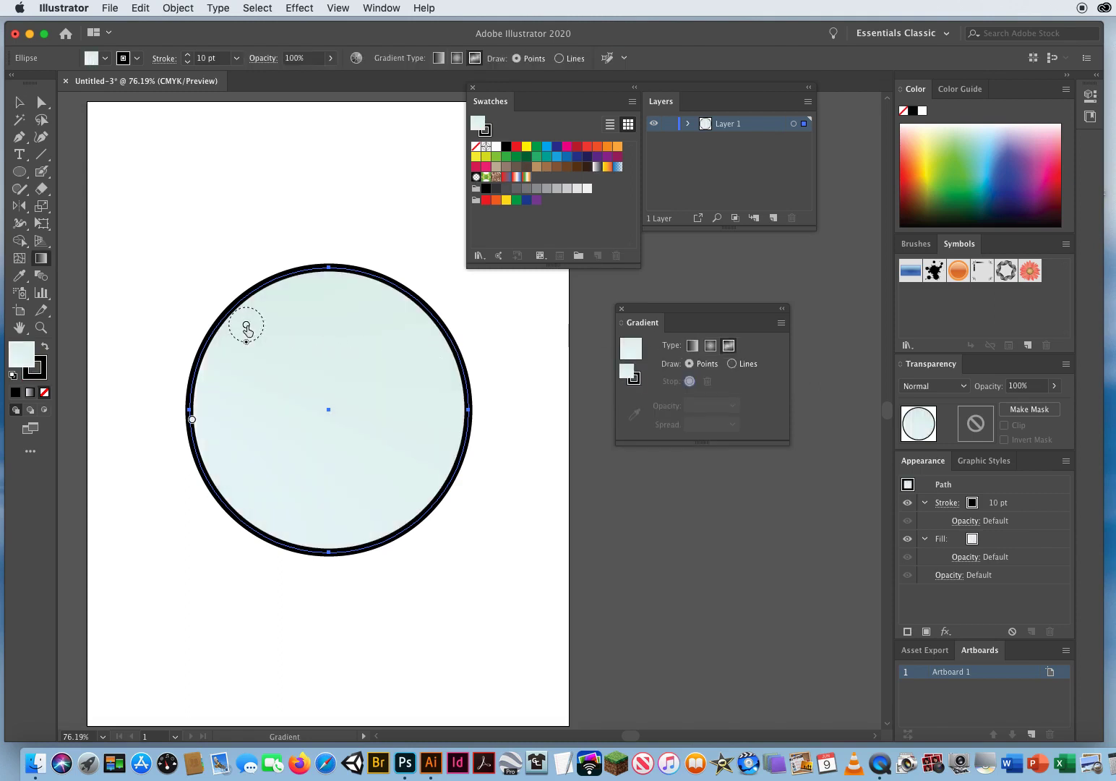
{"action": "left_click", "coordinate": [246, 327]}
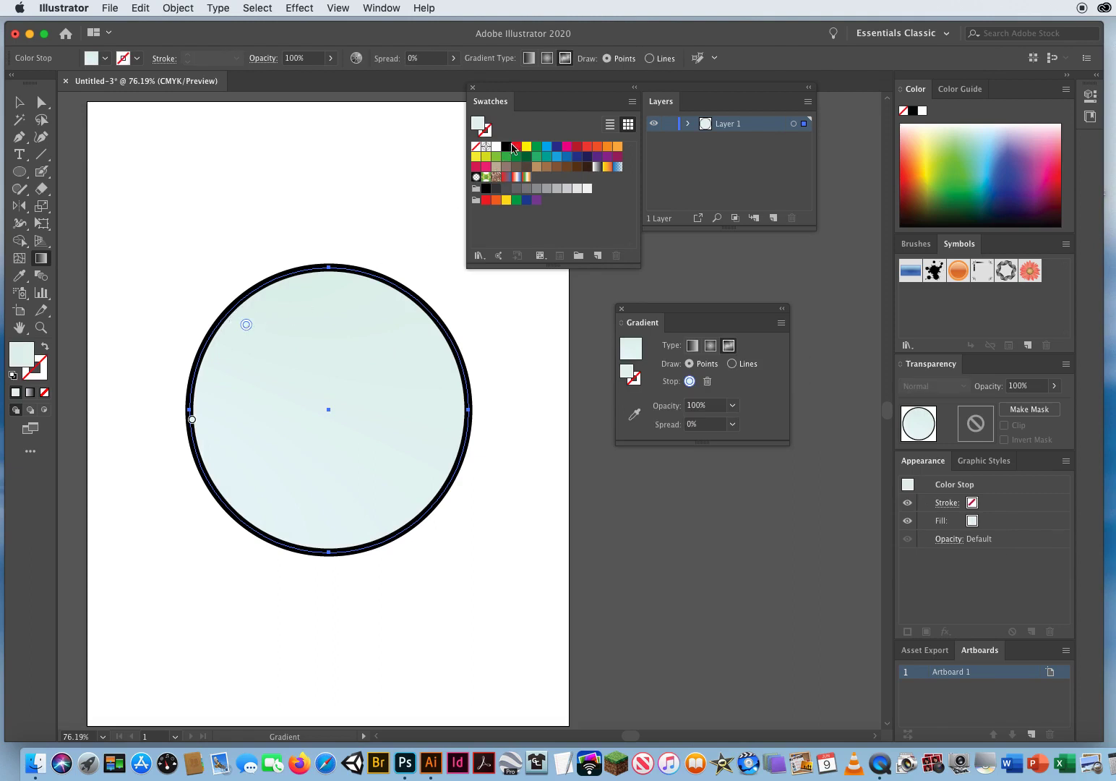
{"action": "left_click", "coordinate": [515, 147]}
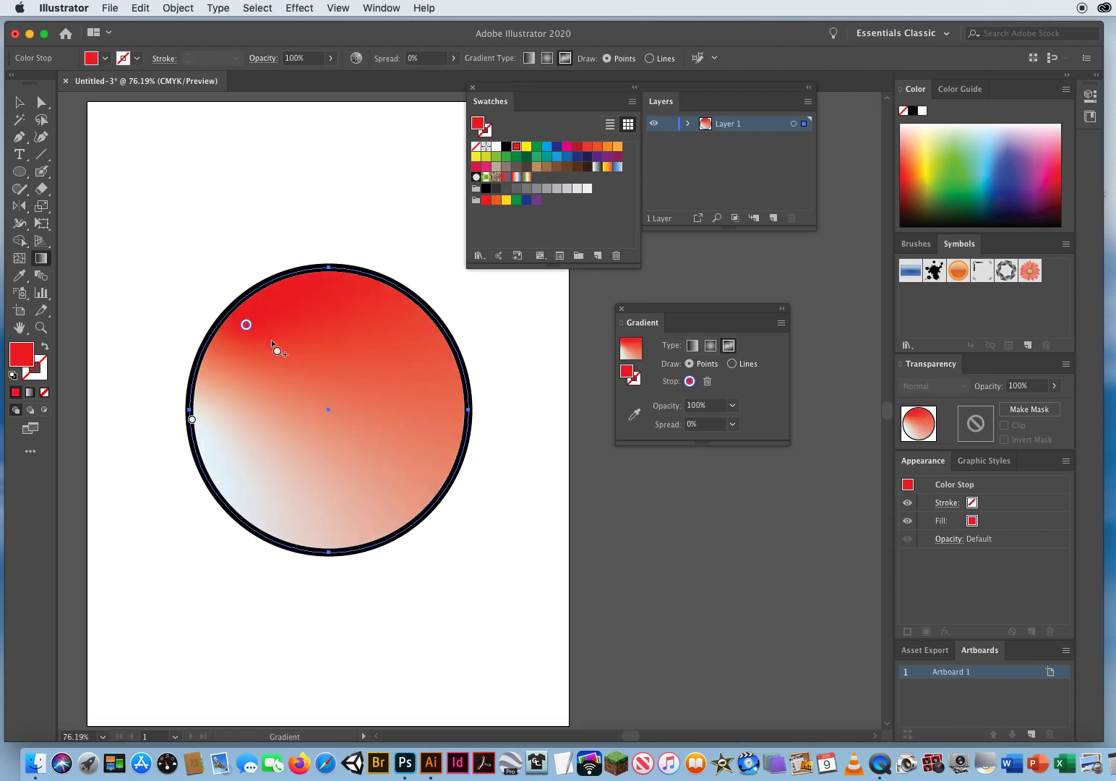
Step: Add orange, blue and green freeform points at the top, lower right and lower left
{"action": "left_click", "coordinate": [351, 334]}
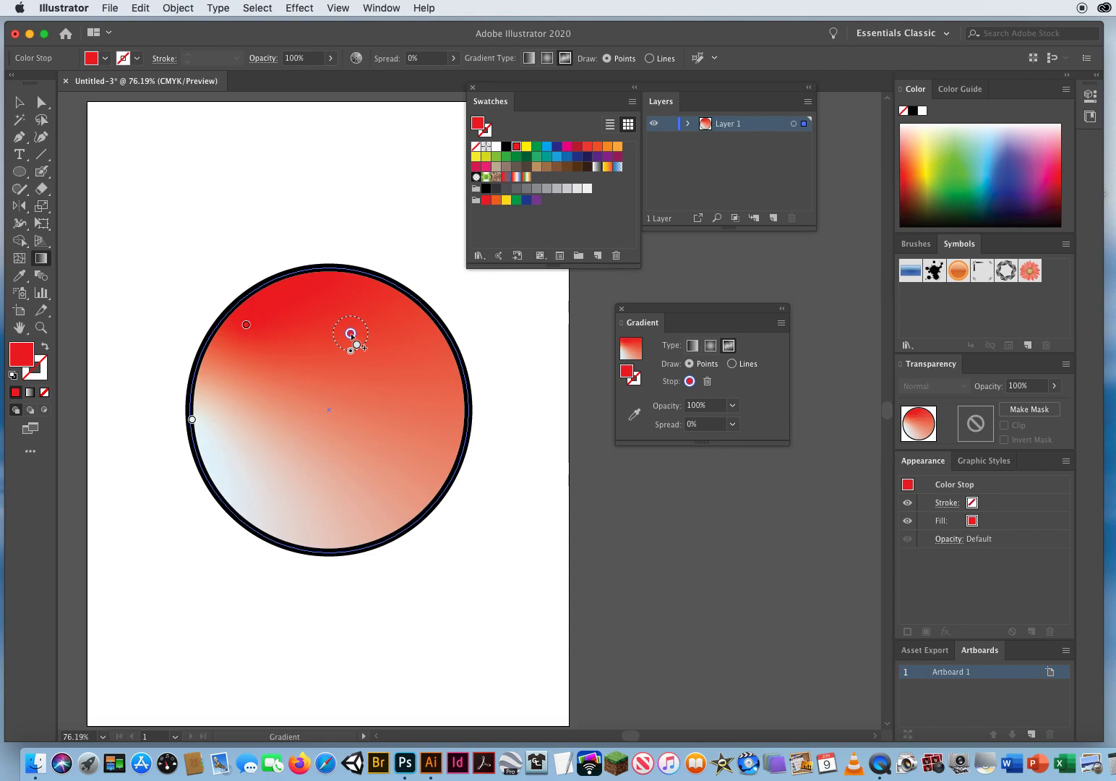
{"action": "left_click", "coordinate": [618, 148]}
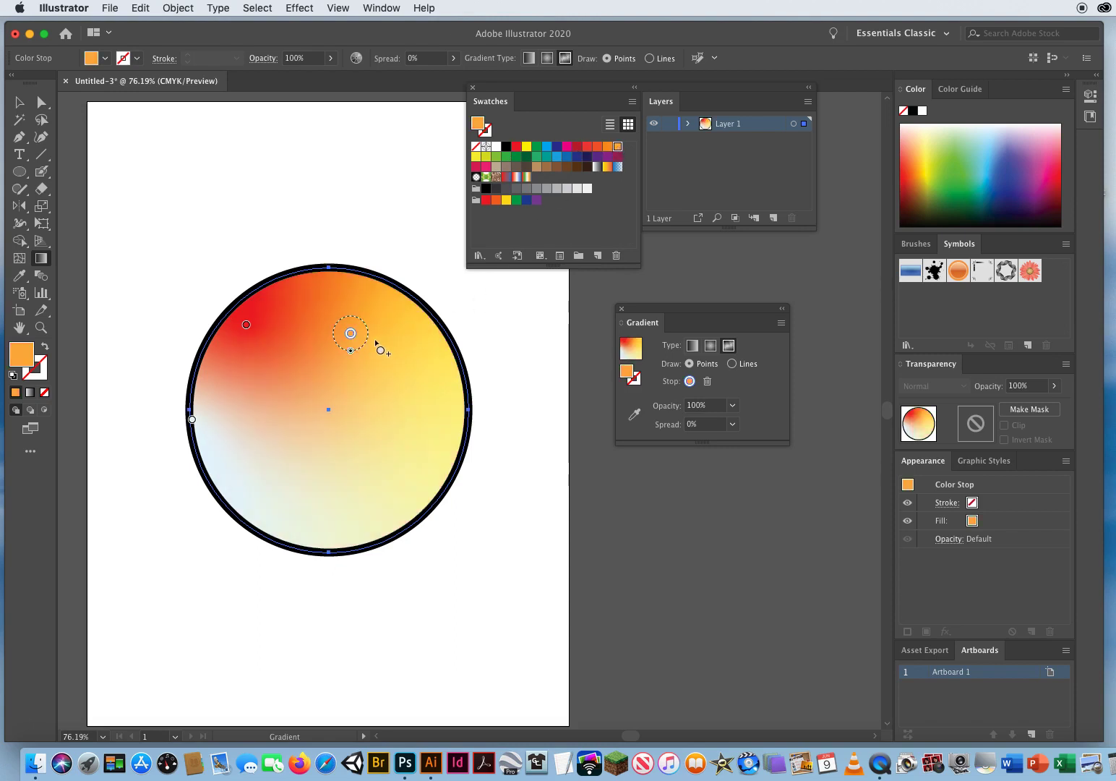
{"action": "left_click", "coordinate": [388, 448]}
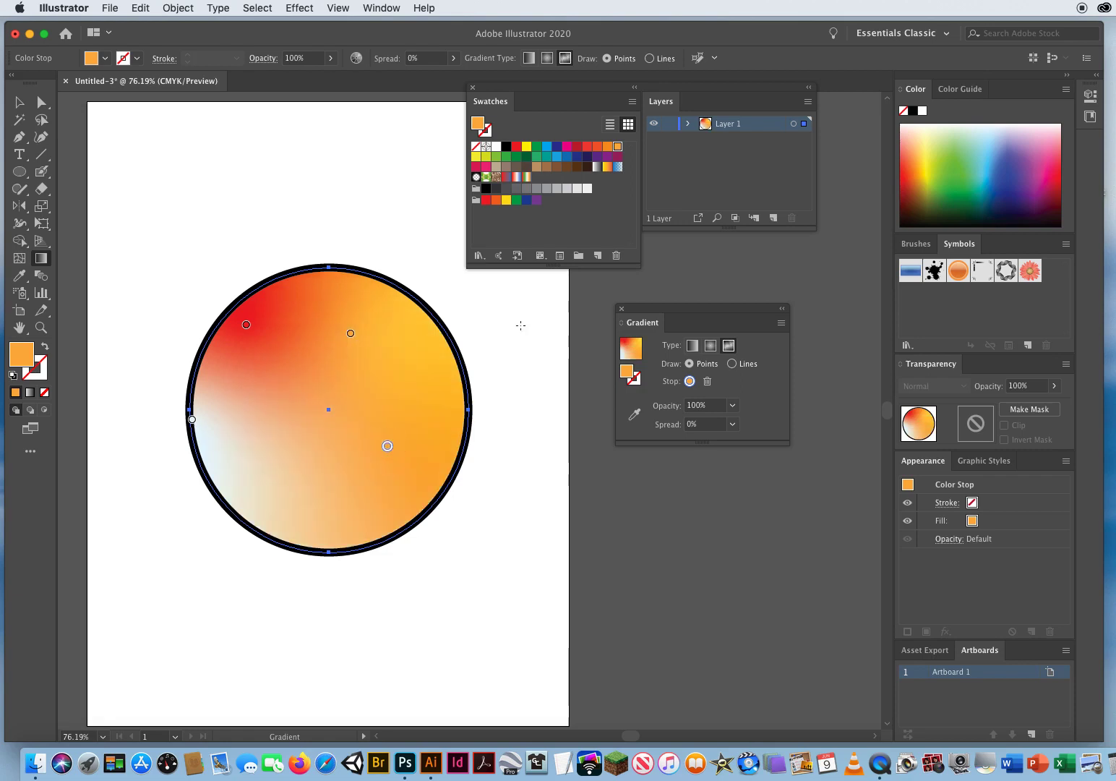
{"action": "left_click", "coordinate": [566, 157]}
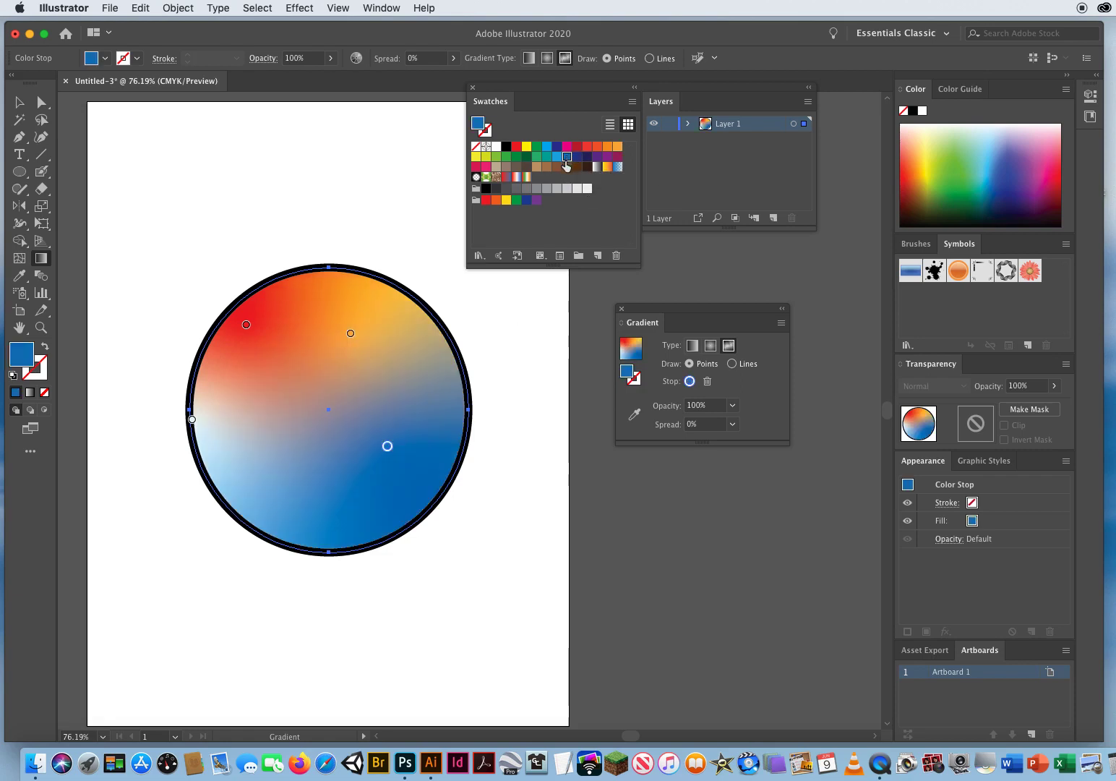
{"action": "left_click", "coordinate": [270, 475]}
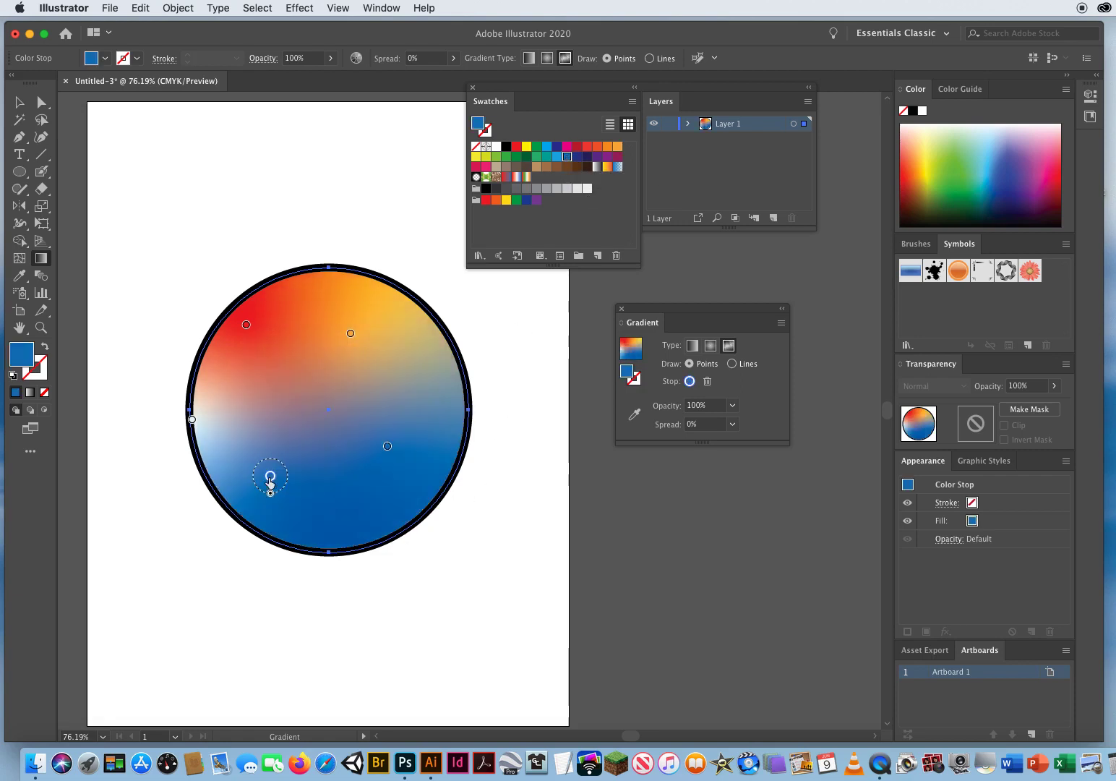
{"action": "left_click", "coordinate": [497, 158]}
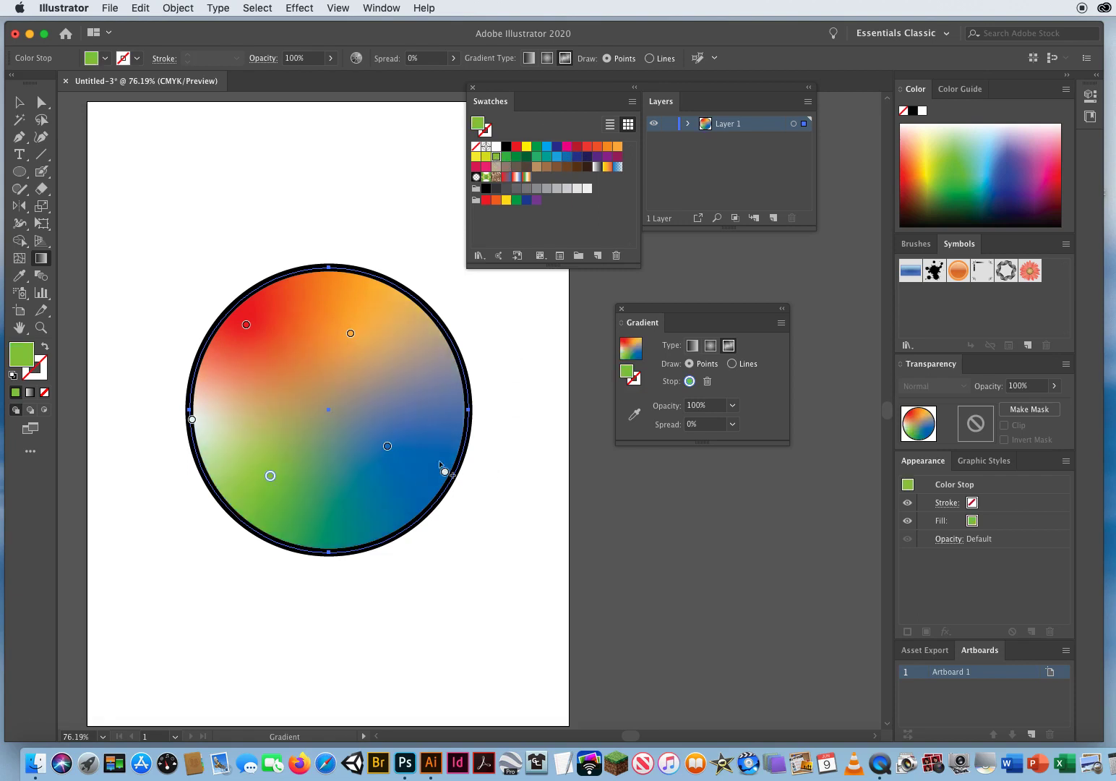
Step: Adjust the blue point's spread and add a white centre point with 82% spread
{"action": "left_click_drag", "start_coordinate": [387, 465], "coordinate": [389, 516]}
{"action": "mouse_move", "coordinate": [387, 468]}
{"action": "left_mouse_down"}
{"action": "mouse_move", "coordinate": [405, 386]}
{"action": "mouse_move", "coordinate": [369, 370]}
{"action": "mouse_move", "coordinate": [327, 369]}
{"action": "mouse_move", "coordinate": [271, 394]}
{"action": "mouse_move", "coordinate": [245, 429]}
{"action": "mouse_move", "coordinate": [255, 459]}
{"action": "mouse_move", "coordinate": [294, 498]}
{"action": "mouse_move", "coordinate": [331, 503]}
{"action": "mouse_move", "coordinate": [378, 467]}
{"action": "mouse_move", "coordinate": [315, 456]}
{"action": "mouse_move", "coordinate": [359, 380]}
{"action": "mouse_move", "coordinate": [391, 443]}
{"action": "mouse_move", "coordinate": [312, 467]}
{"action": "mouse_move", "coordinate": [286, 425]}
{"action": "mouse_move", "coordinate": [241, 420]}
{"action": "mouse_move", "coordinate": [244, 408]}
{"action": "mouse_move", "coordinate": [322, 407]}
{"action": "mouse_move", "coordinate": [332, 389]}
{"action": "mouse_move", "coordinate": [319, 370]}
{"action": "mouse_move", "coordinate": [372, 419]}
{"action": "mouse_move", "coordinate": [399, 394]}
{"action": "mouse_move", "coordinate": [426, 425]}
{"action": "mouse_move", "coordinate": [399, 489]}
{"action": "left_mouse_up"}
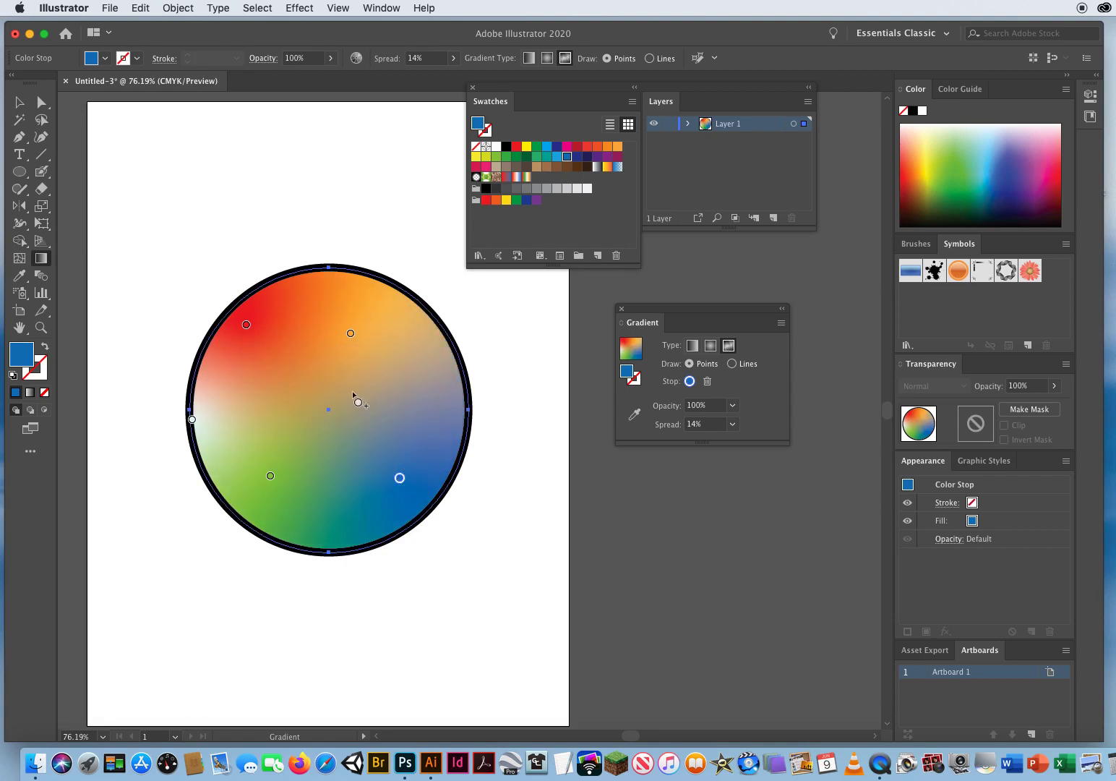
{"action": "left_click", "coordinate": [348, 413]}
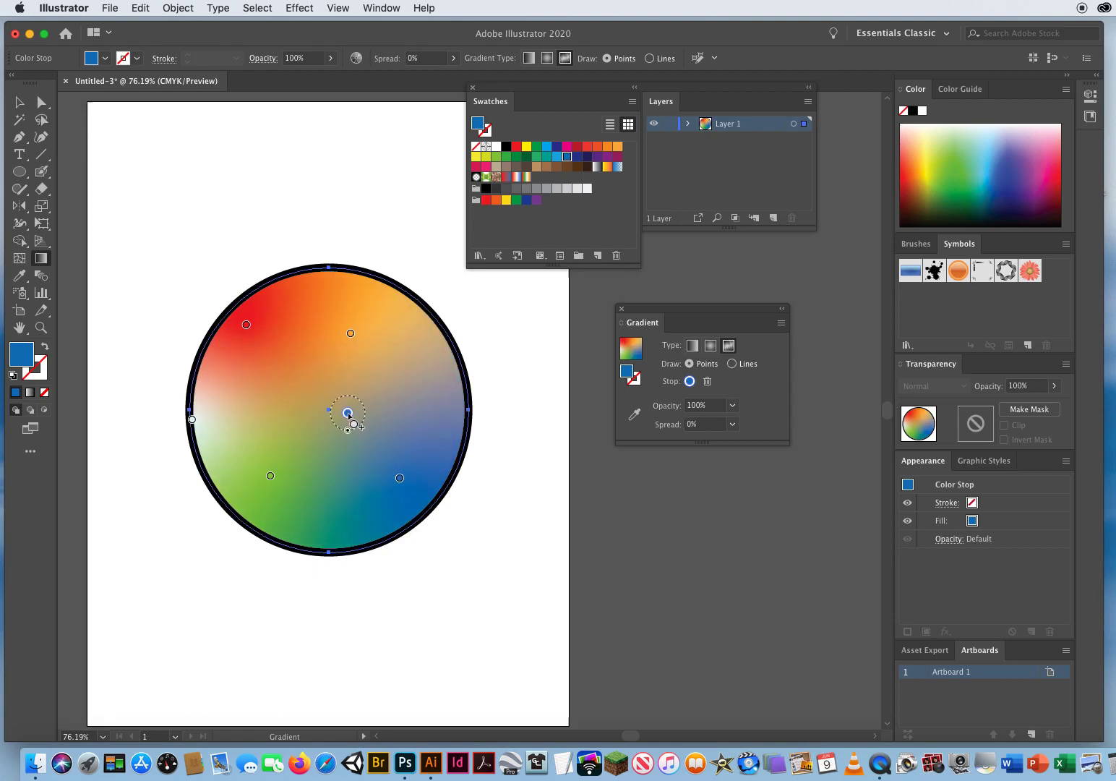
{"action": "left_click", "coordinate": [496, 146]}
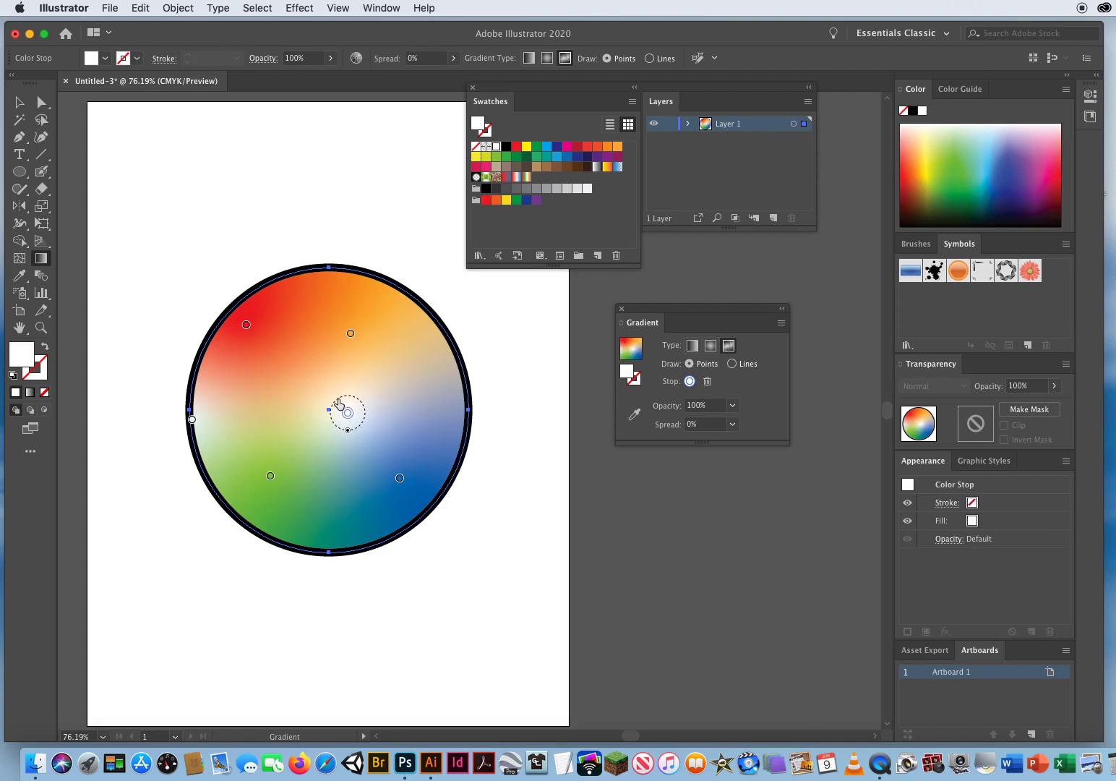
{"action": "left_click_drag", "start_coordinate": [339, 403], "coordinate": [334, 459]}
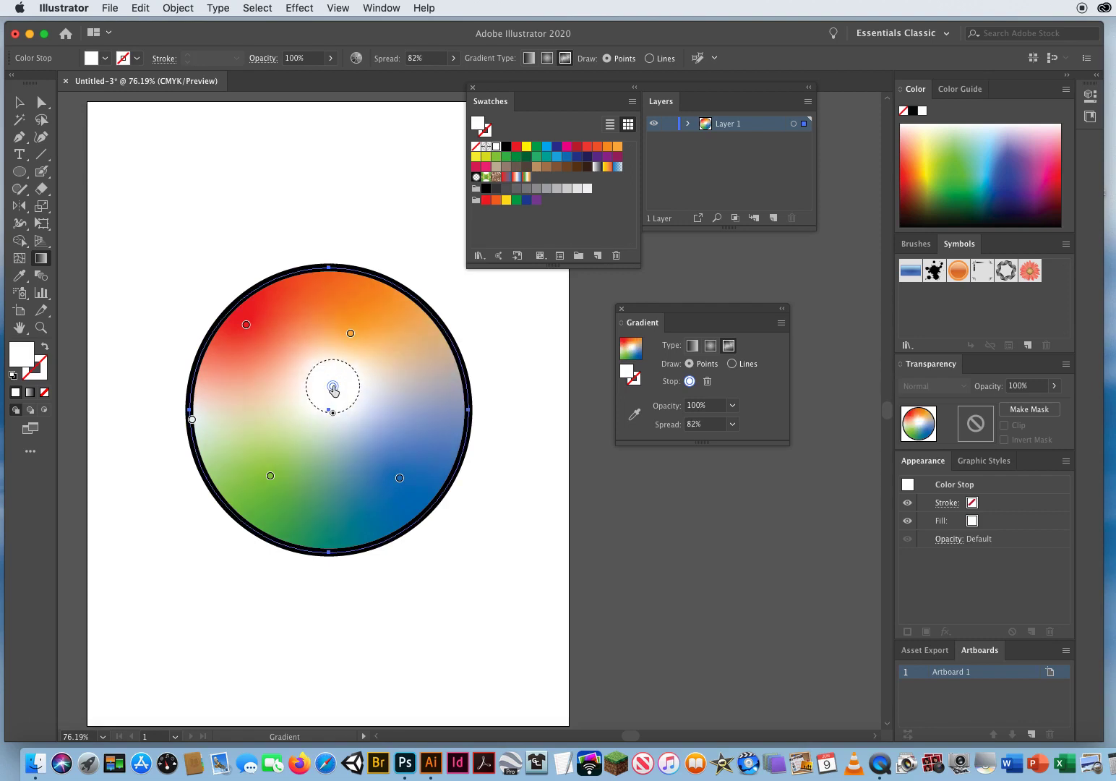
{"action": "mouse_move", "coordinate": [334, 390]}
{"action": "left_mouse_down"}
{"action": "mouse_move", "coordinate": [441, 383]}
{"action": "mouse_move", "coordinate": [383, 386]}
{"action": "mouse_move", "coordinate": [331, 410]}
{"action": "left_mouse_up"}
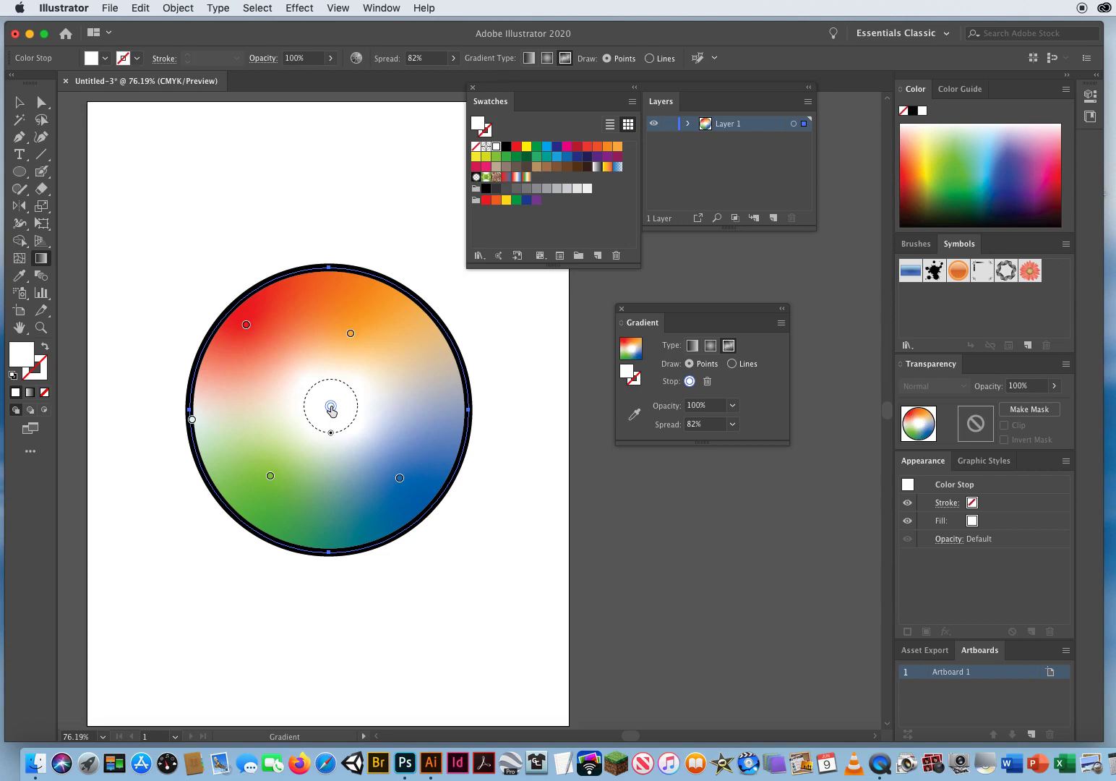
{"action": "key", "text": "v"}
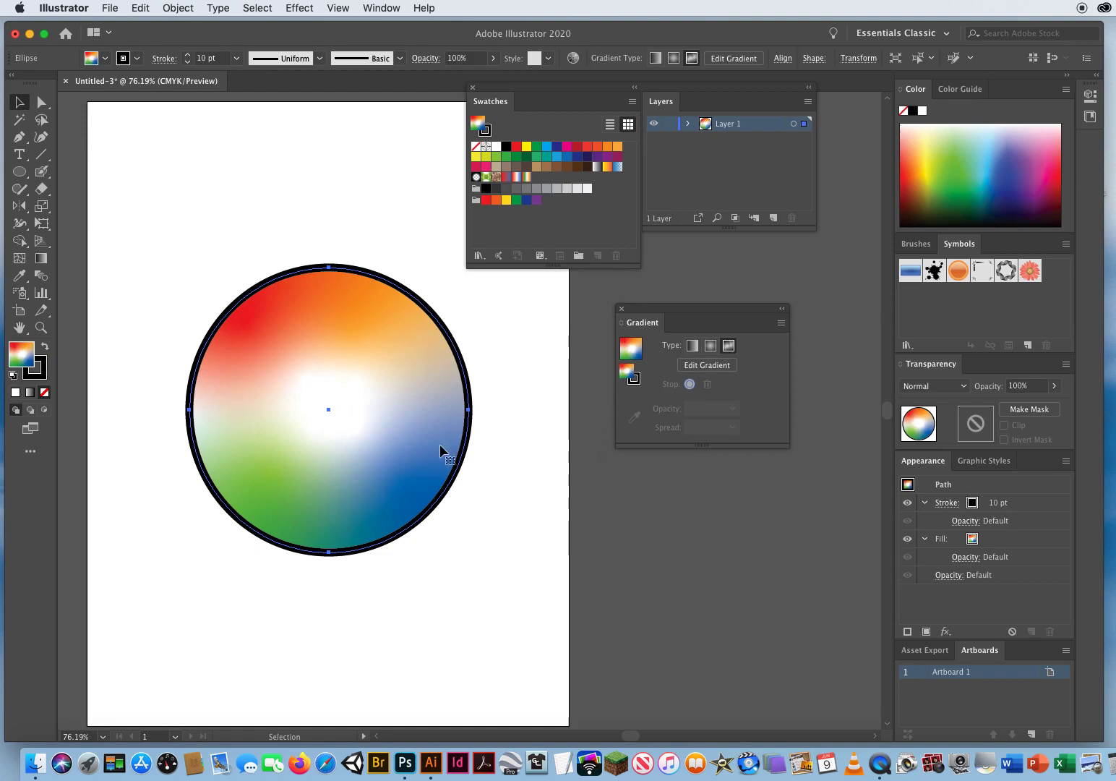
Step: Draw a star over the top of the circle, then delete the gradient-filled circle
{"action": "left_click_drag", "start_coordinate": [20, 171], "coordinate": [84, 242]}
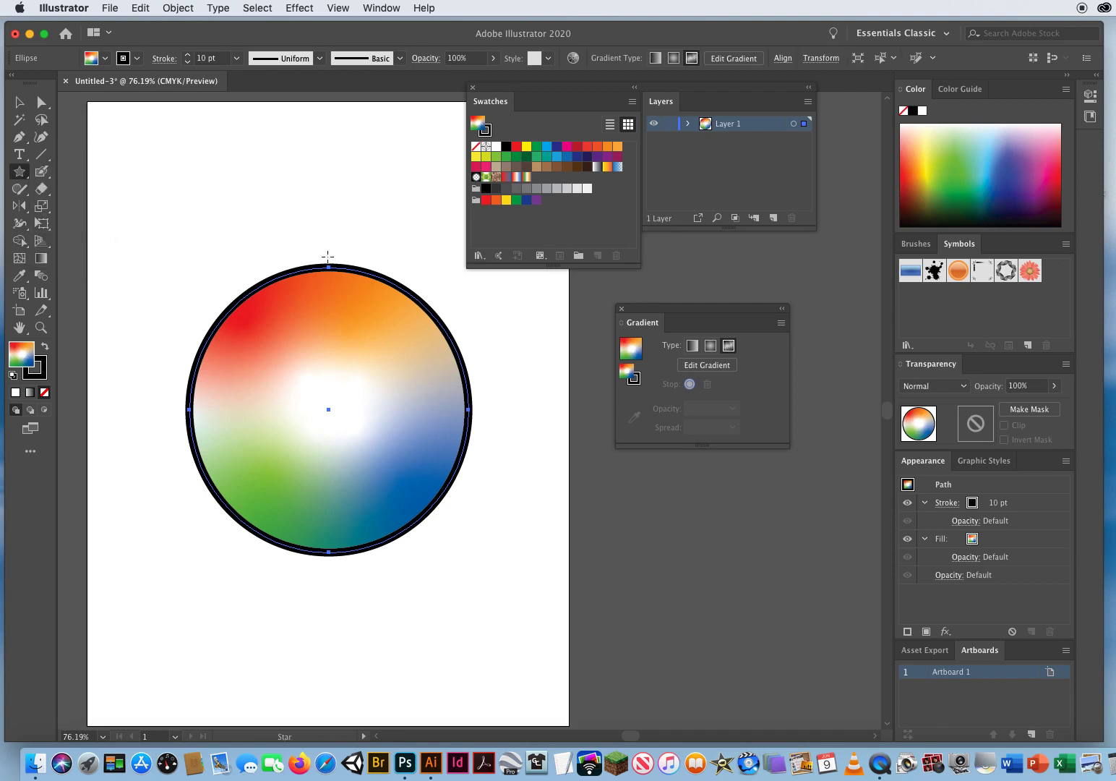
{"action": "left_click_drag", "start_coordinate": [321, 244], "coordinate": [400, 356]}
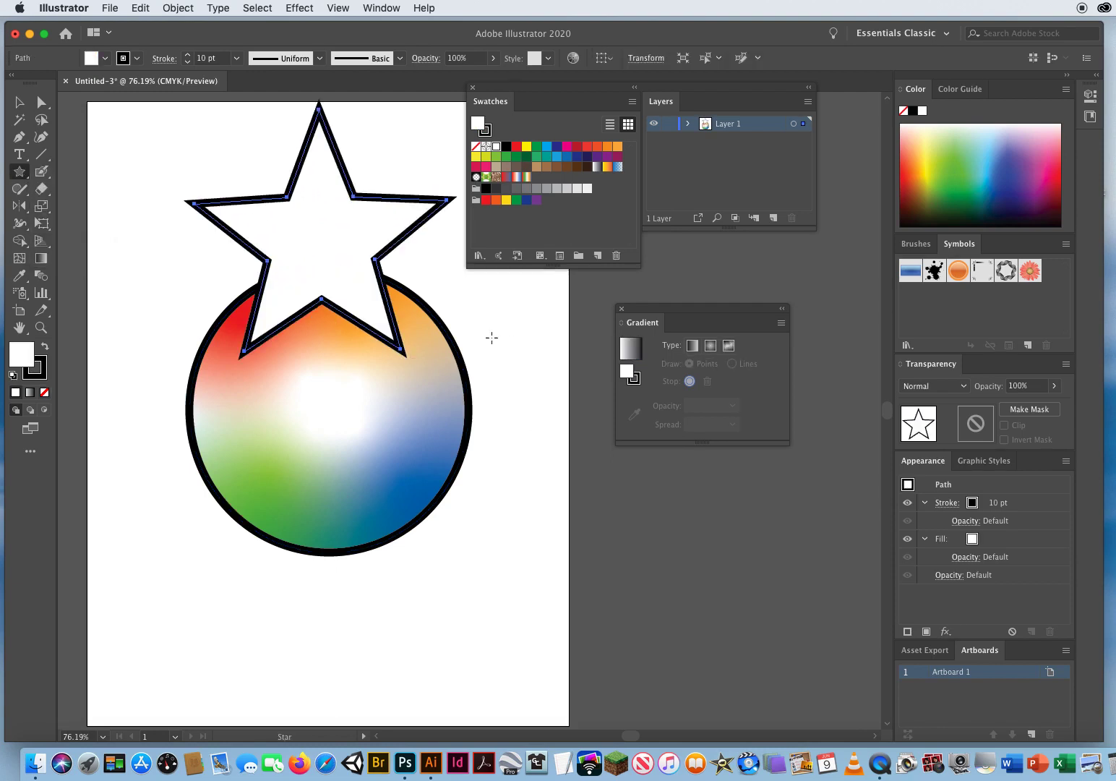
{"action": "left_click", "coordinate": [19, 102]}
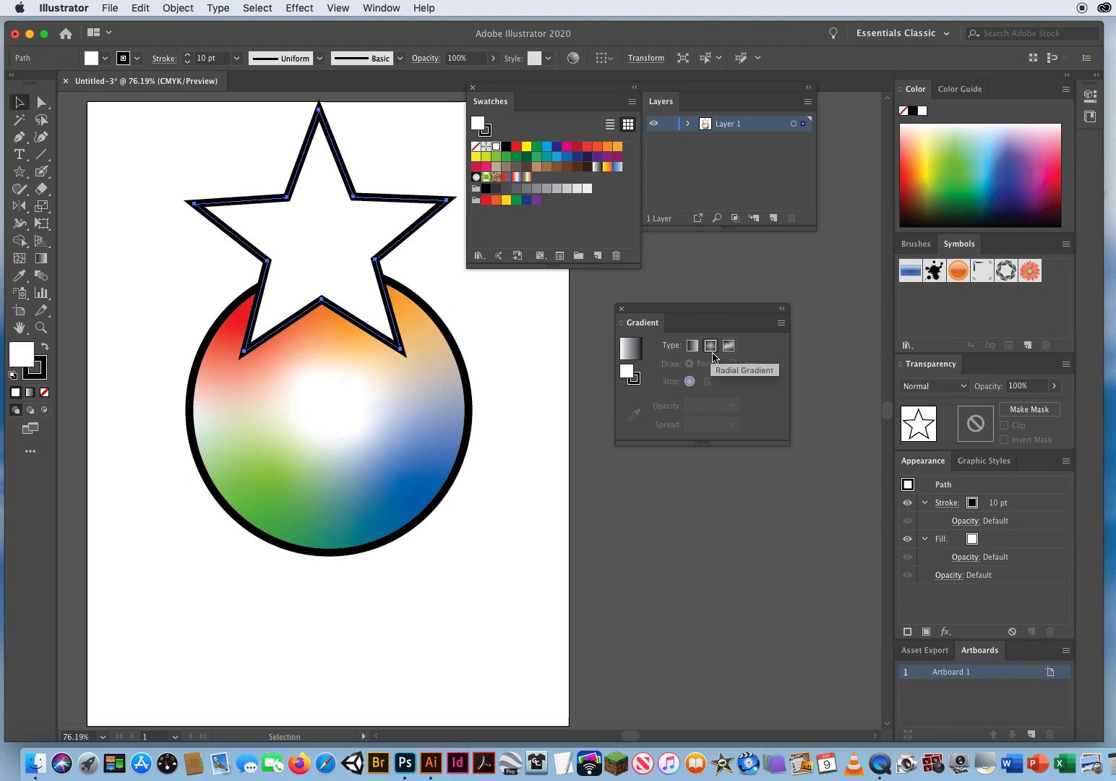
{"action": "left_click_drag", "start_coordinate": [324, 443], "coordinate": [404, 502]}
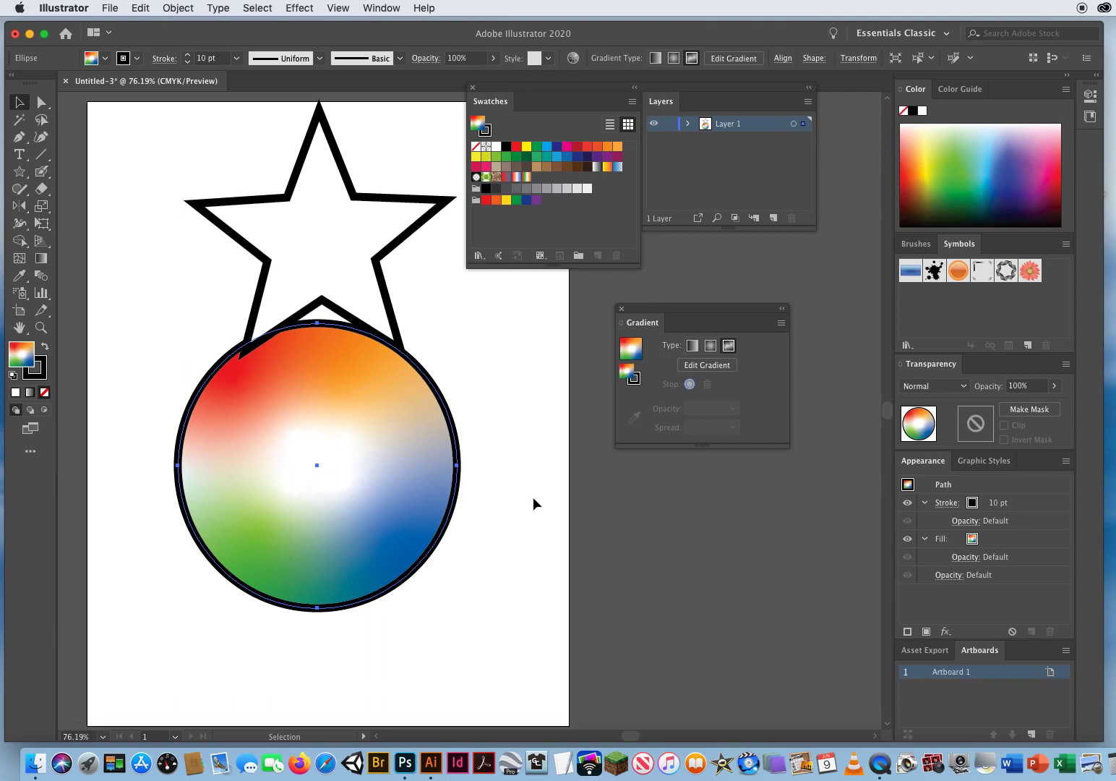
{"action": "key", "text": "Delete"}
Step: Delete the star and pull Swatches out into its own floating panel
{"action": "left_click", "coordinate": [343, 274]}
{"action": "key", "text": "Delete"}
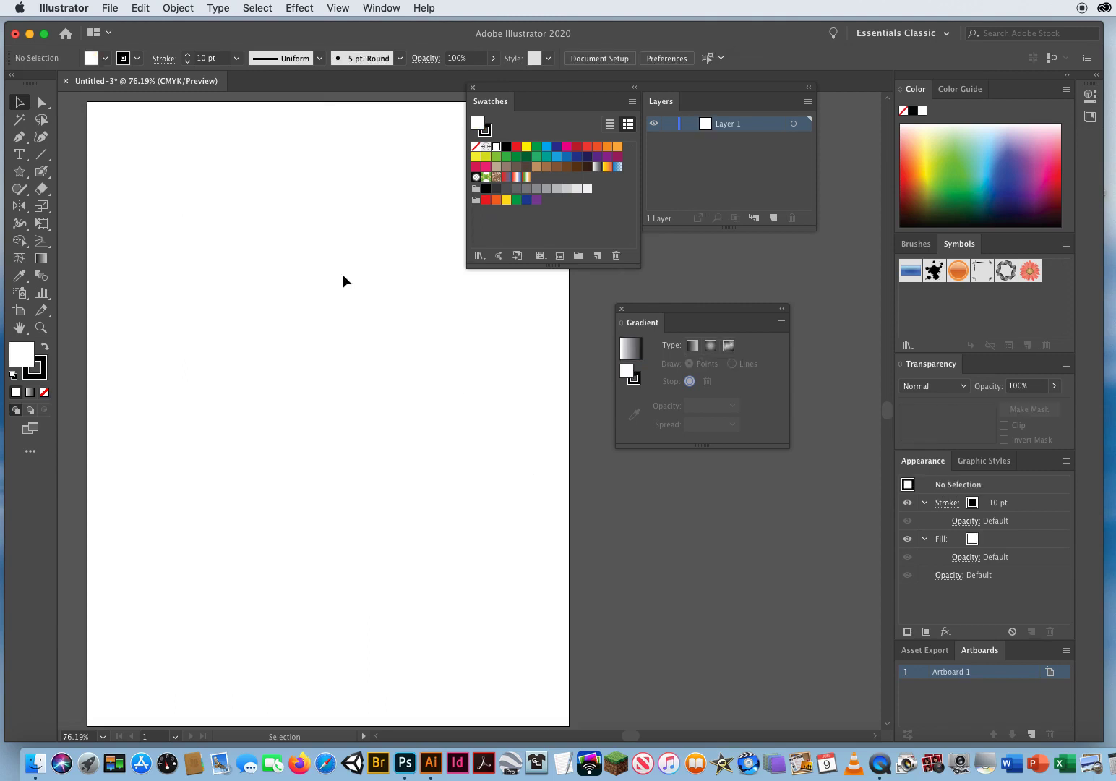
{"action": "left_click_drag", "start_coordinate": [514, 88], "coordinate": [480, 224]}
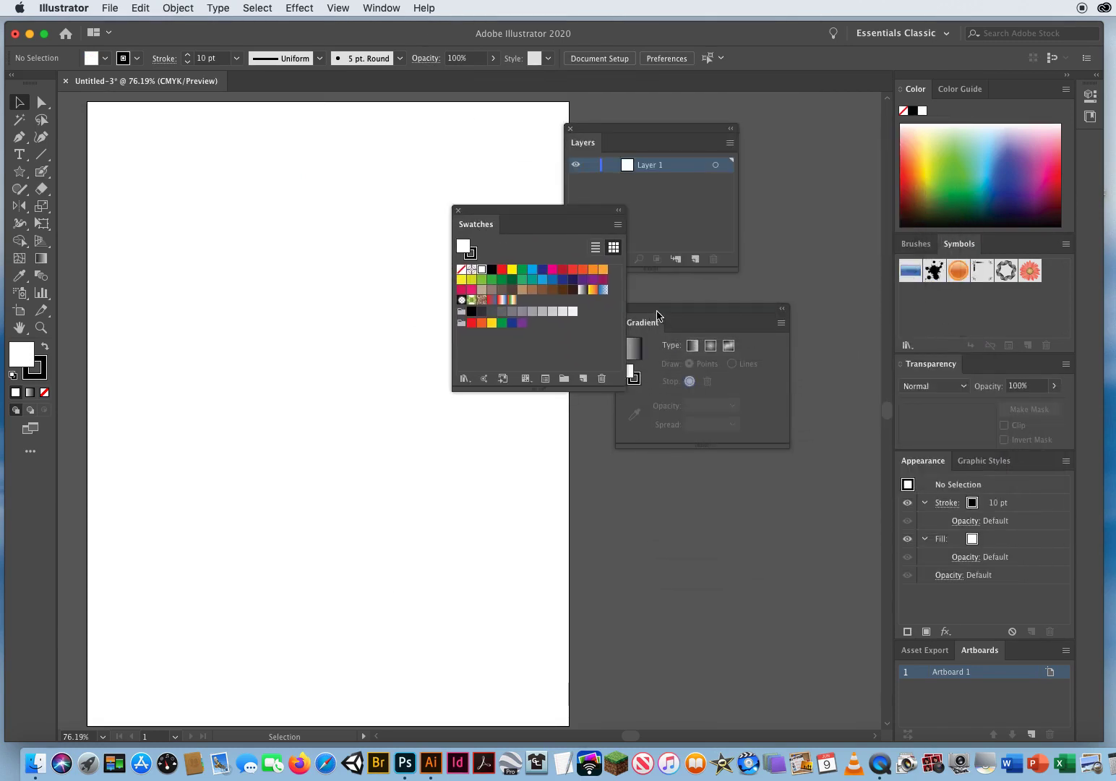
{"action": "left_click_drag", "start_coordinate": [653, 321], "coordinate": [981, 370]}
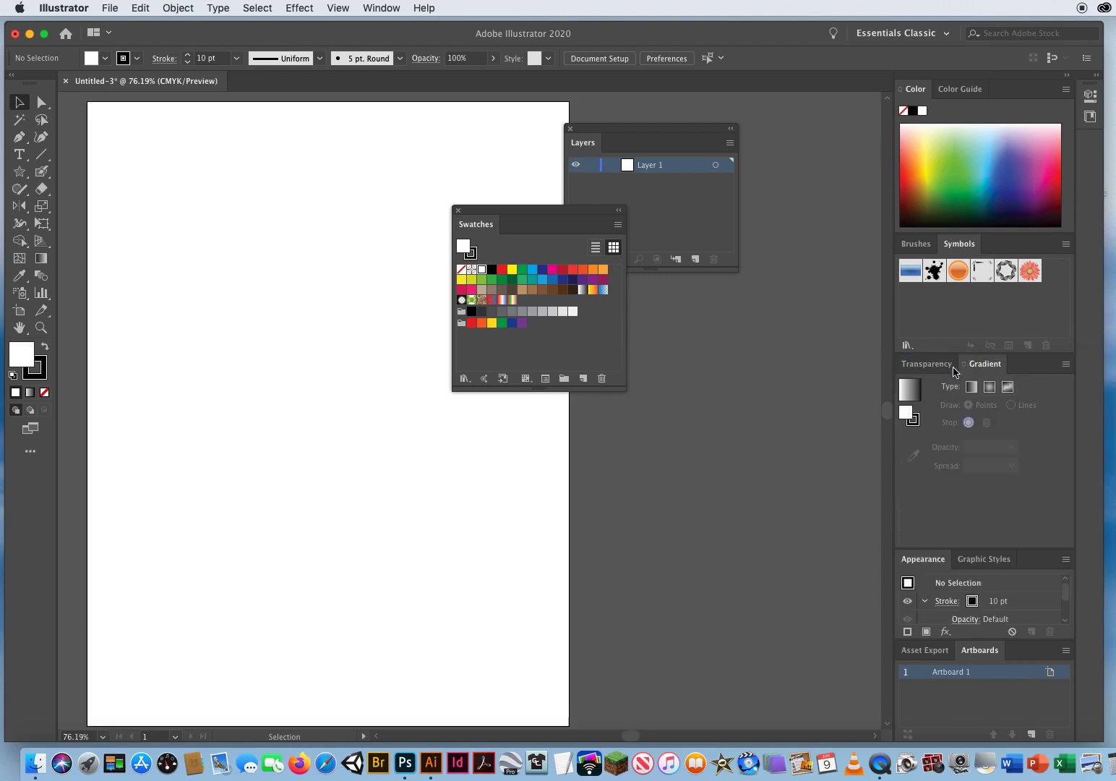
Step: Dock Gradient beside Transparency and draw a large ellipse, about 5.67 × 6.05 in
{"action": "left_click_drag", "start_coordinate": [476, 212], "coordinate": [659, 332]}
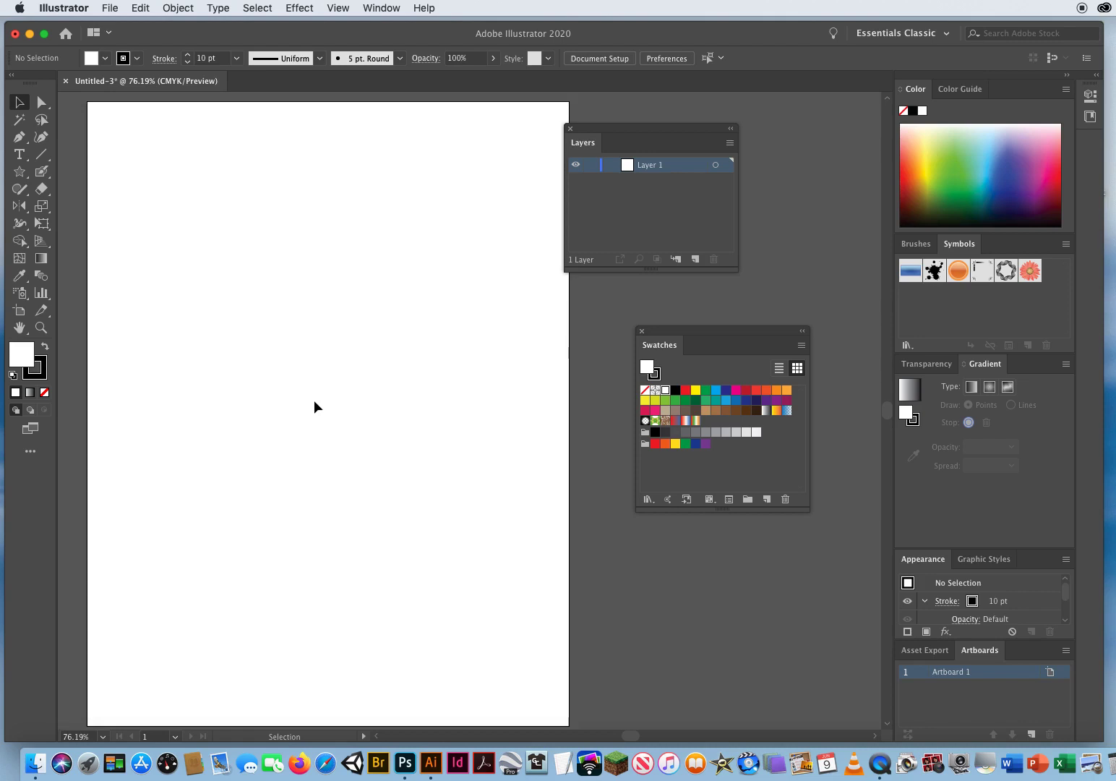
{"action": "left_click_drag", "start_coordinate": [20, 171], "coordinate": [78, 206]}
{"action": "left_click_drag", "start_coordinate": [175, 229], "coordinate": [500, 573]}
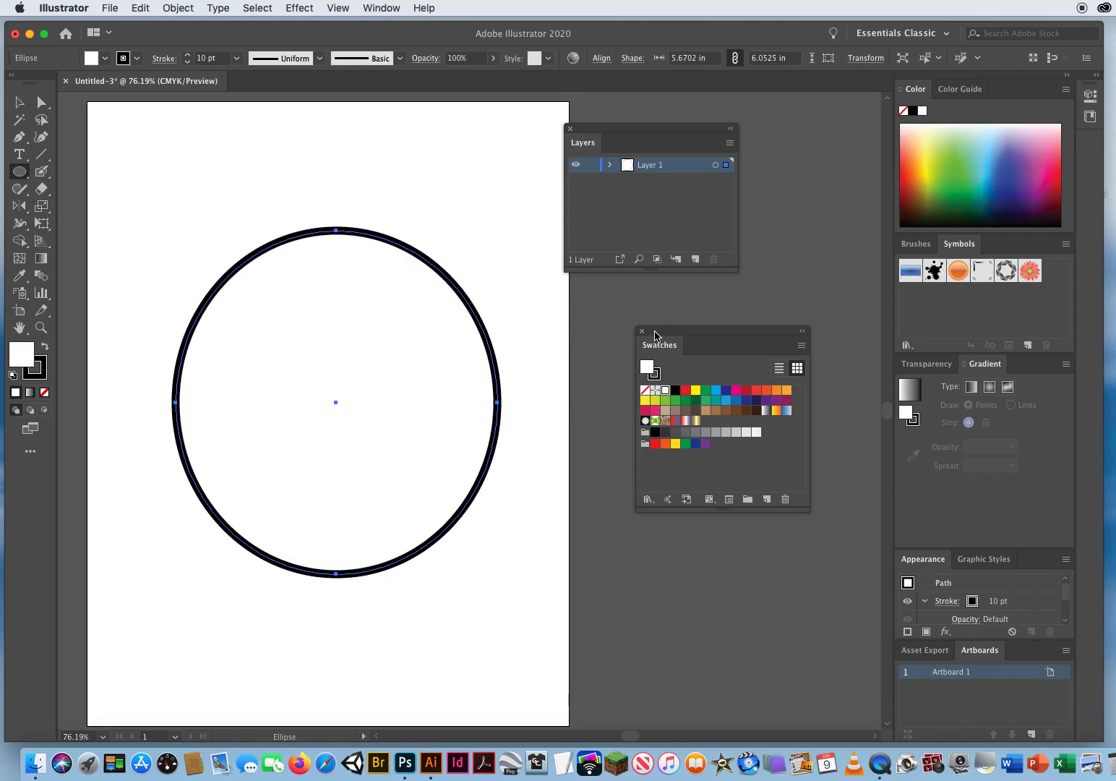
Step: Open the Basic Graphics_Textures pattern library below the Swatches panel
{"action": "left_click_drag", "start_coordinate": [652, 333], "coordinate": [613, 291]}
{"action": "left_click", "coordinate": [611, 460]}
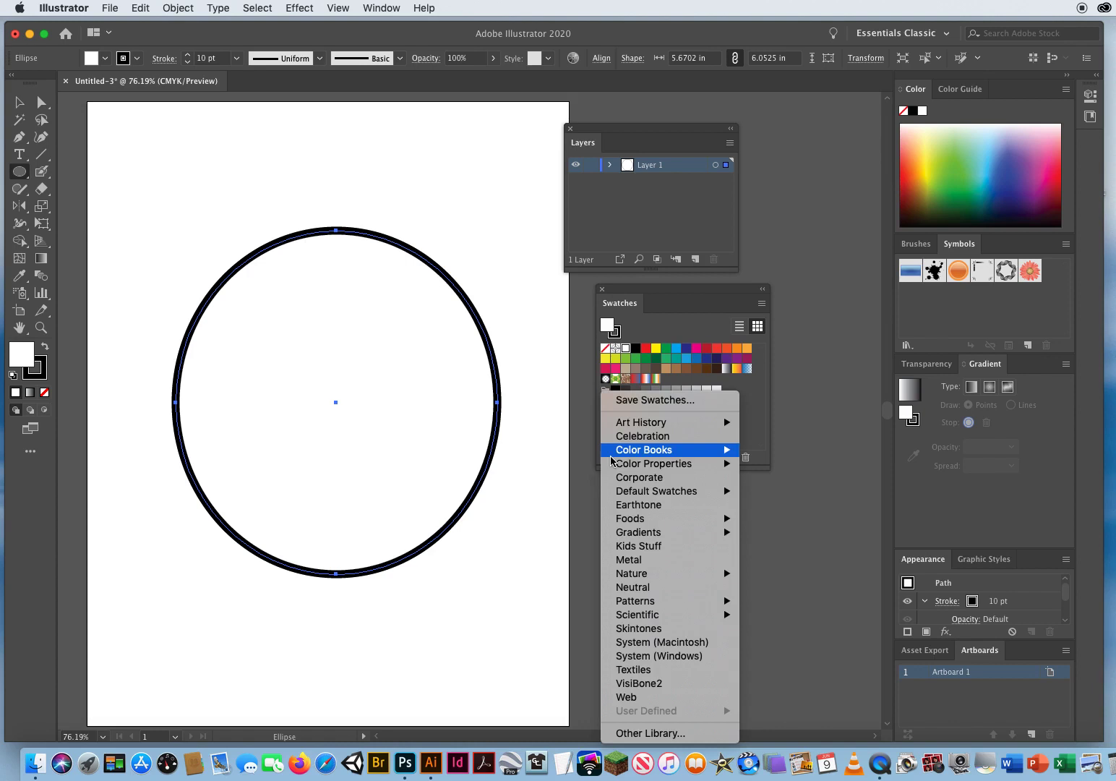
{"action": "mouse_move", "coordinate": [659, 600]}
{"action": "mouse_move", "coordinate": [795, 604]}
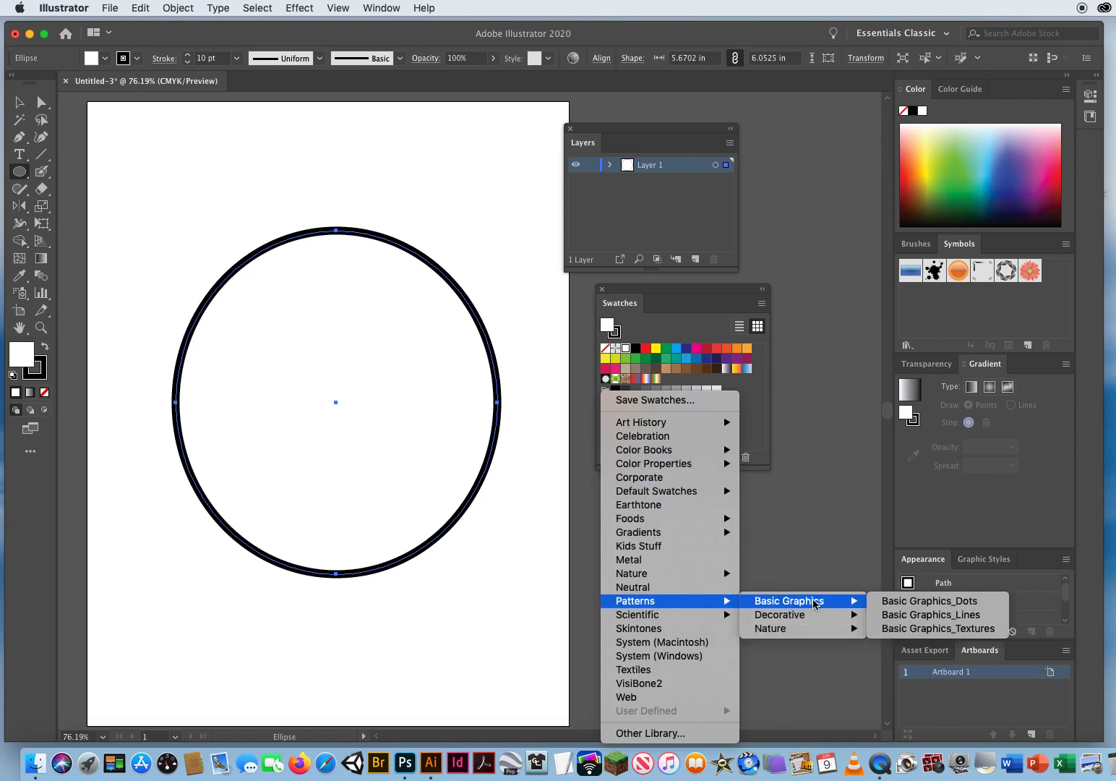
{"action": "left_click", "coordinate": [938, 628]}
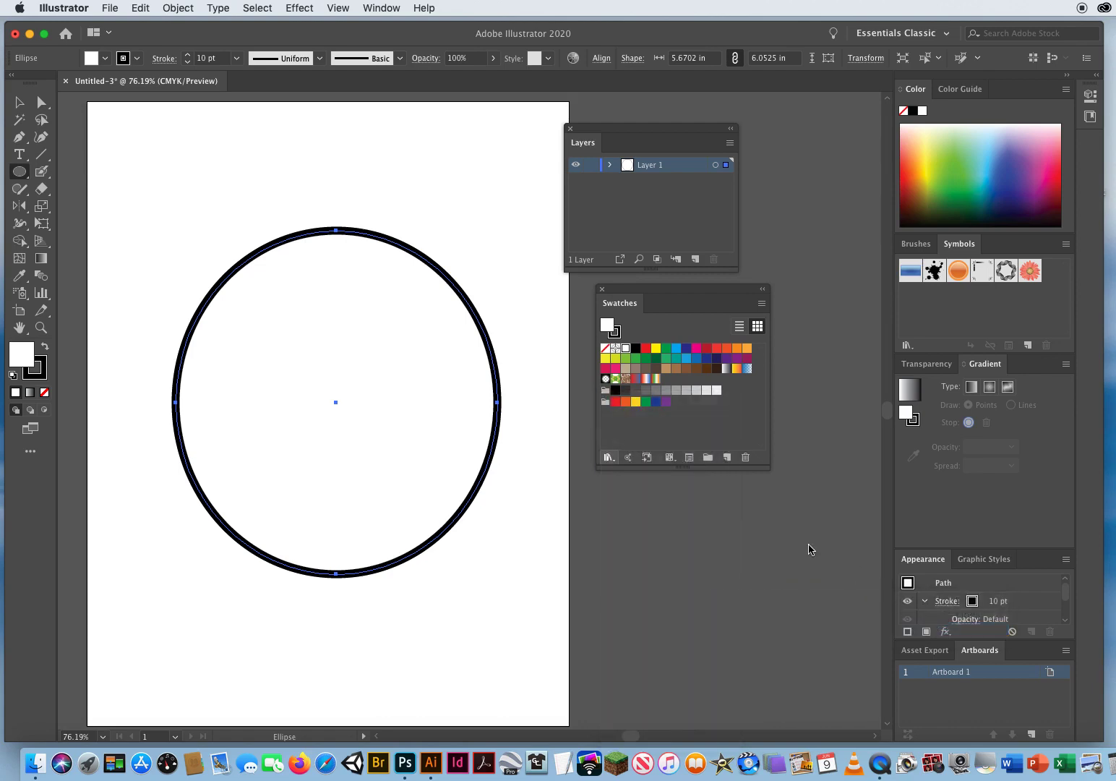
{"action": "left_click_drag", "start_coordinate": [741, 516], "coordinate": [659, 488]}
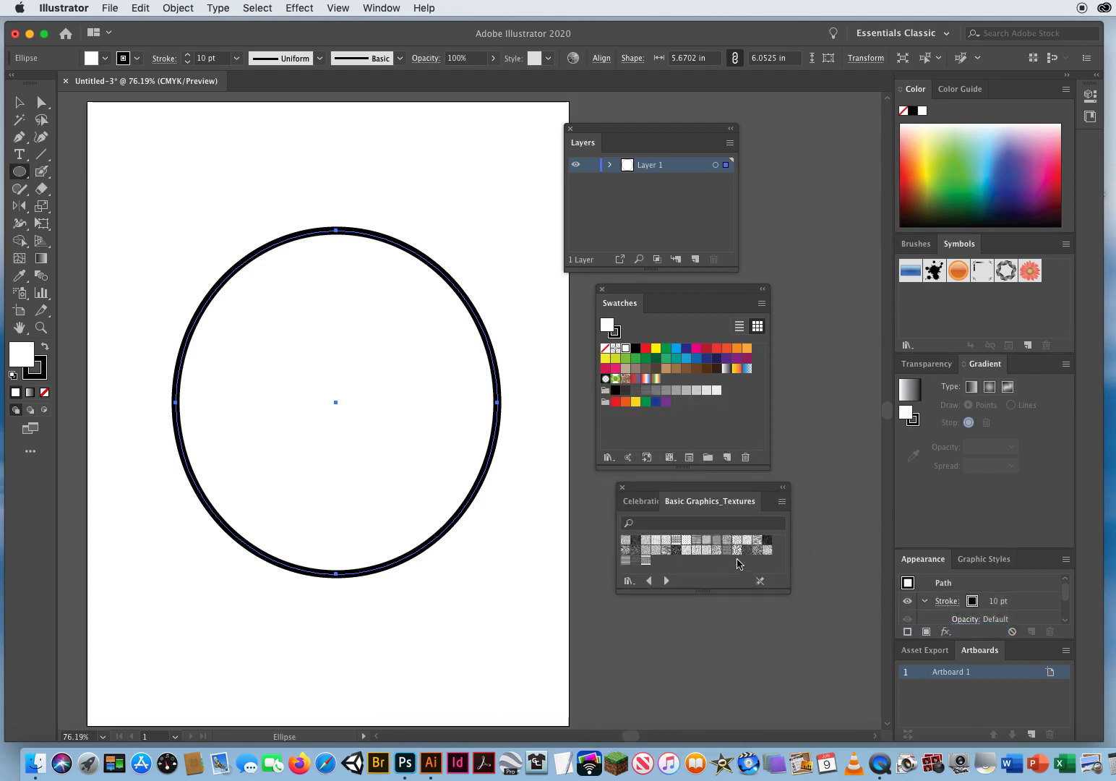
Step: Try Burlap, Sticks, lines, crosshatch and other textures, ending on the dense black dash texture
{"action": "left_click", "coordinate": [635, 541]}
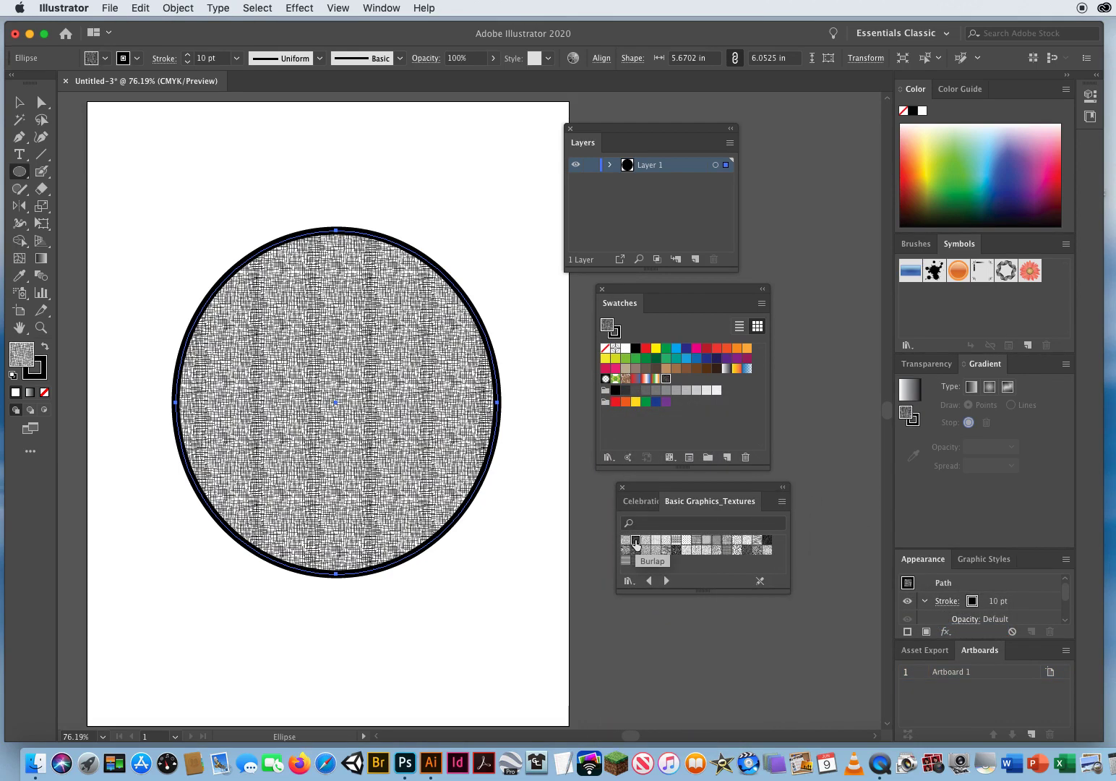
{"action": "left_click", "coordinate": [676, 552]}
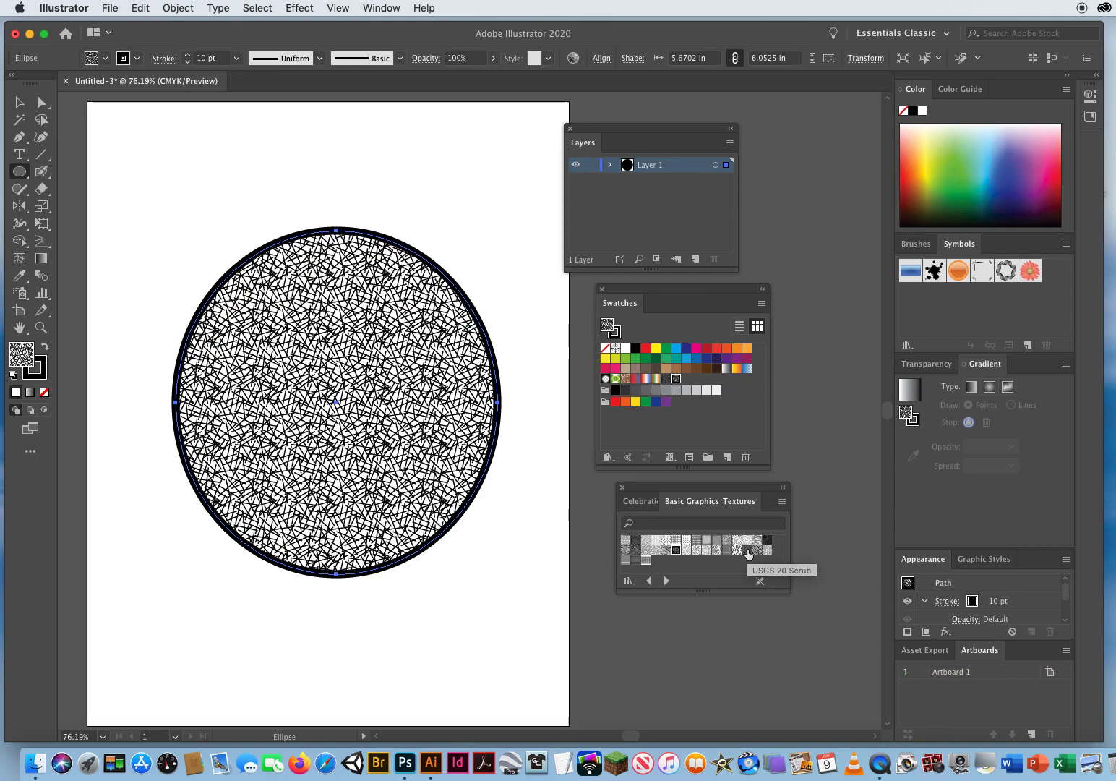
{"action": "left_click", "coordinate": [696, 541]}
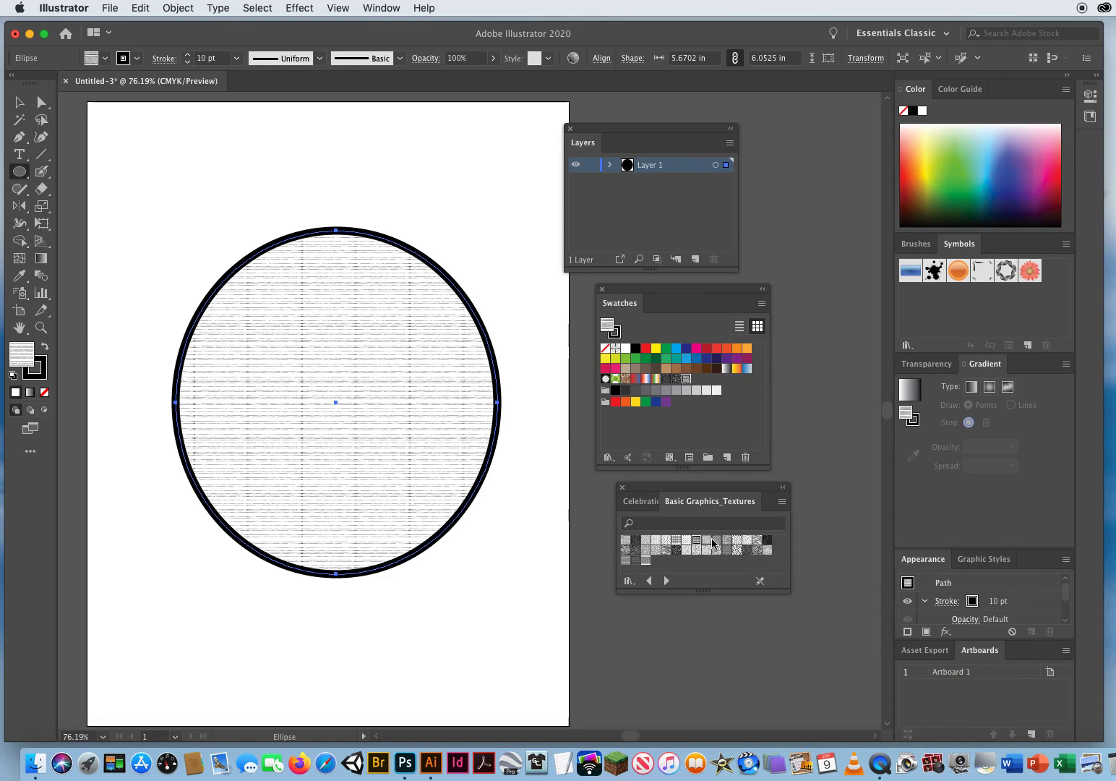
{"action": "left_click", "coordinate": [716, 541]}
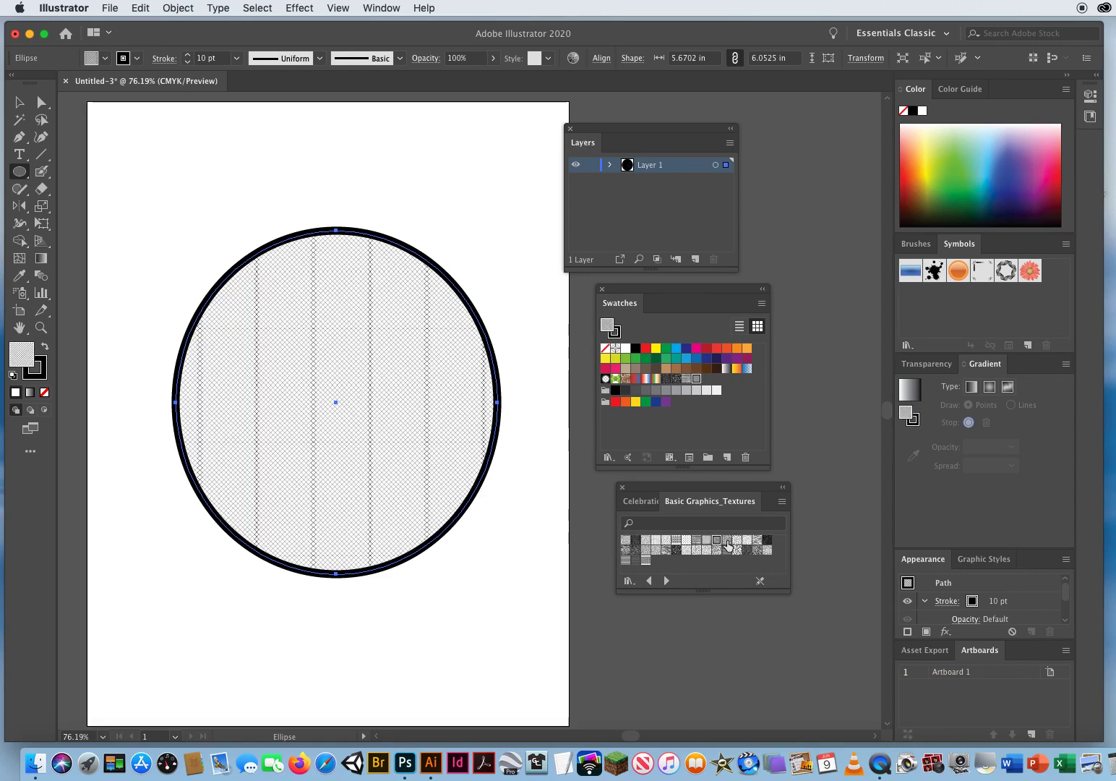
{"action": "left_click", "coordinate": [636, 550]}
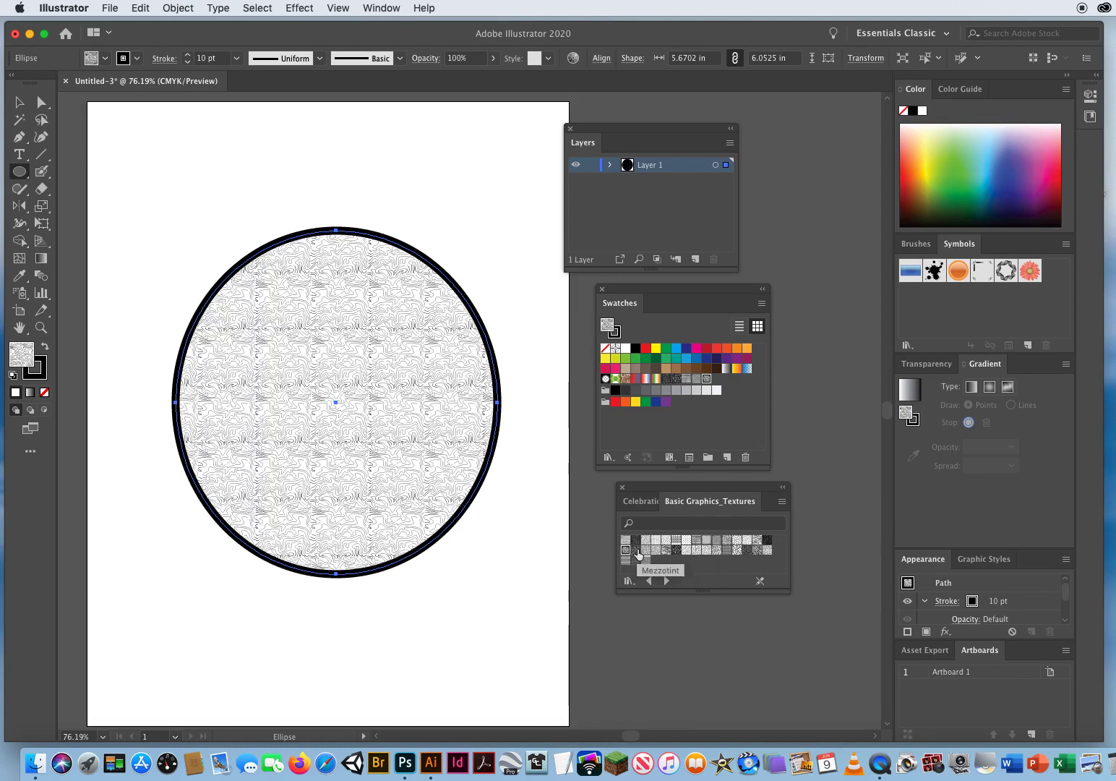
{"action": "left_click", "coordinate": [647, 550]}
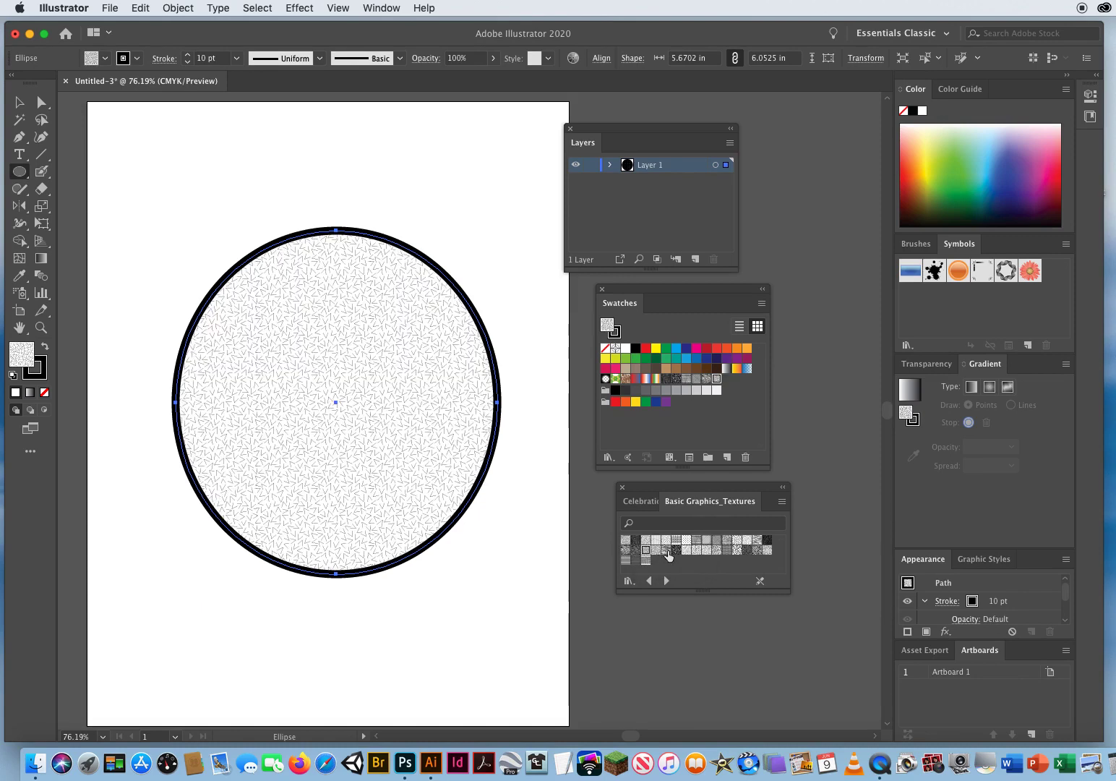
{"action": "left_click", "coordinate": [666, 550]}
{"action": "left_click", "coordinate": [654, 540]}
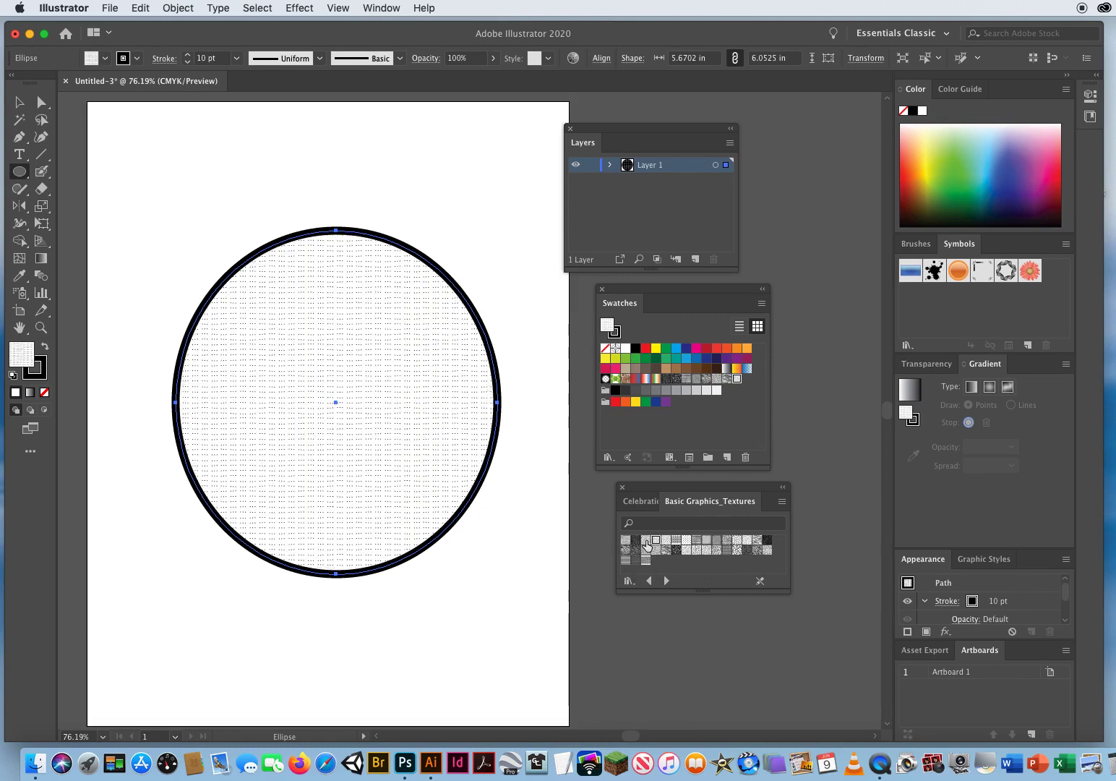
{"action": "left_click", "coordinate": [645, 541]}
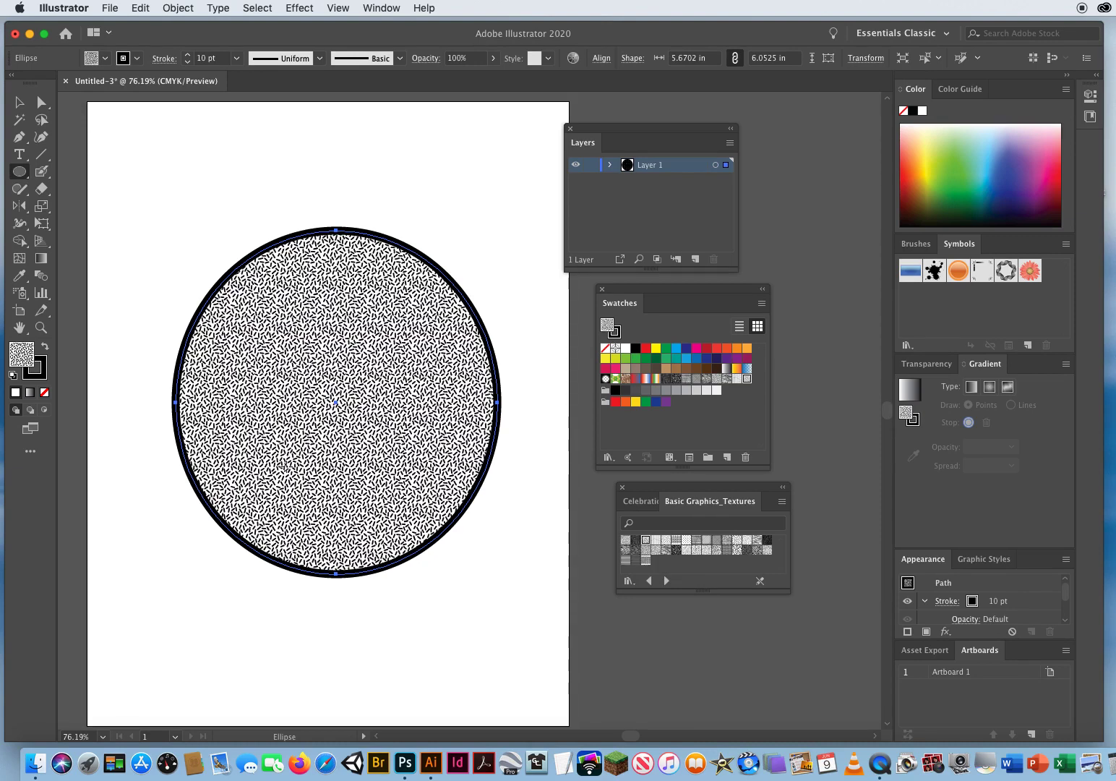
{"action": "left_click", "coordinate": [42, 329]}
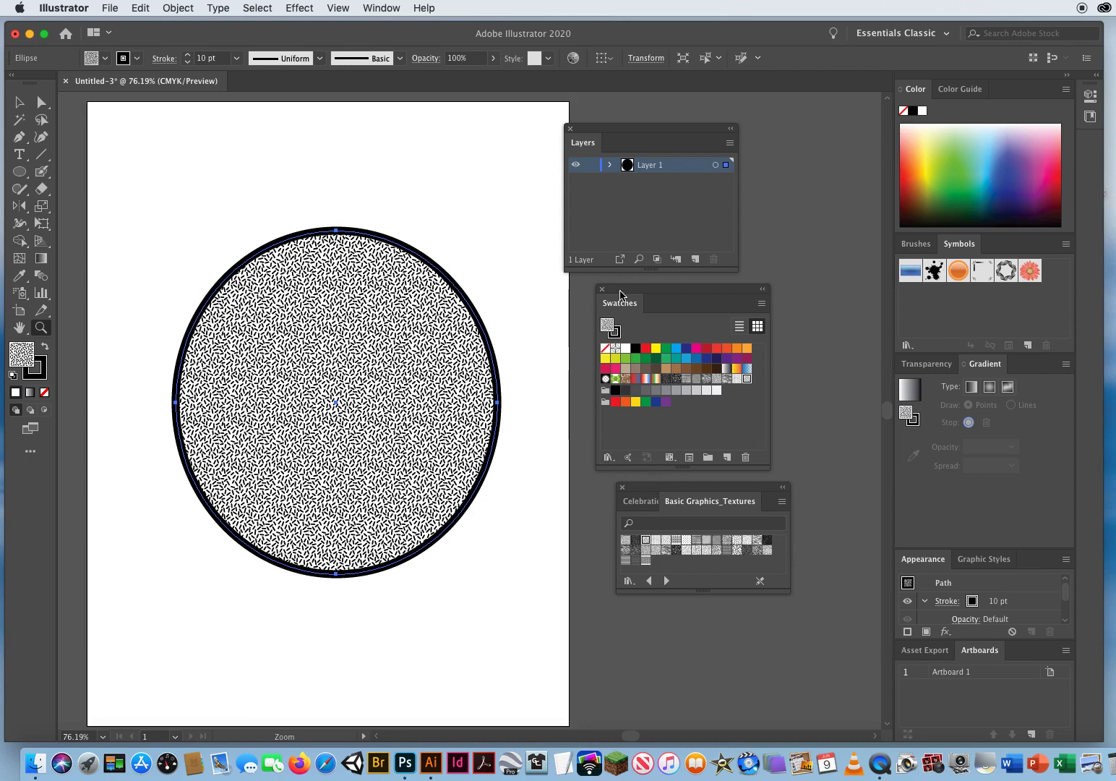
Step: Open the Nature_Foliage pattern library
{"action": "left_click", "coordinate": [608, 458]}
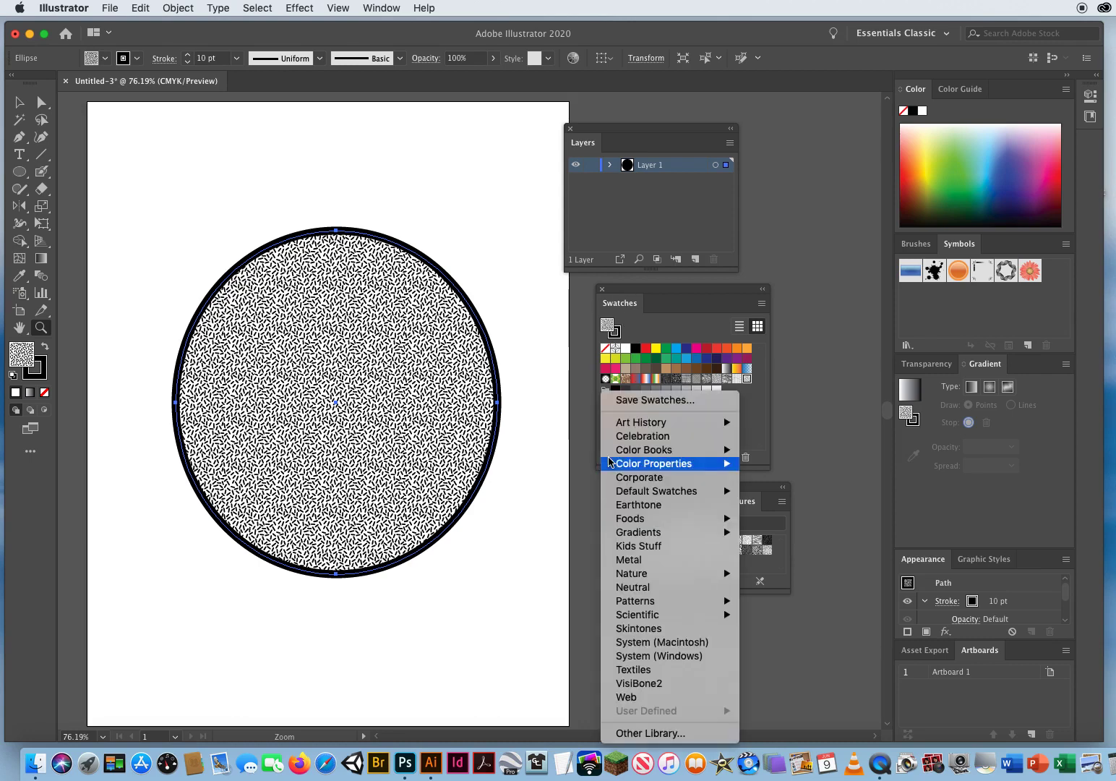
{"action": "mouse_move", "coordinate": [642, 605]}
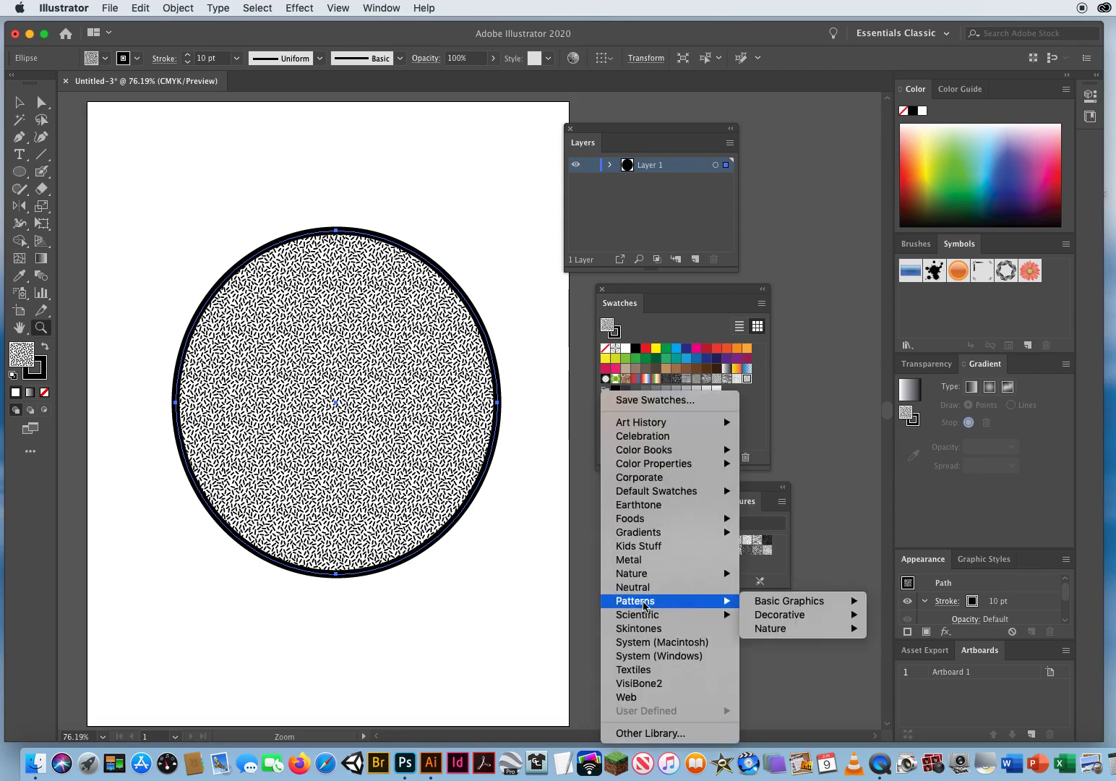
{"action": "mouse_move", "coordinate": [789, 605]}
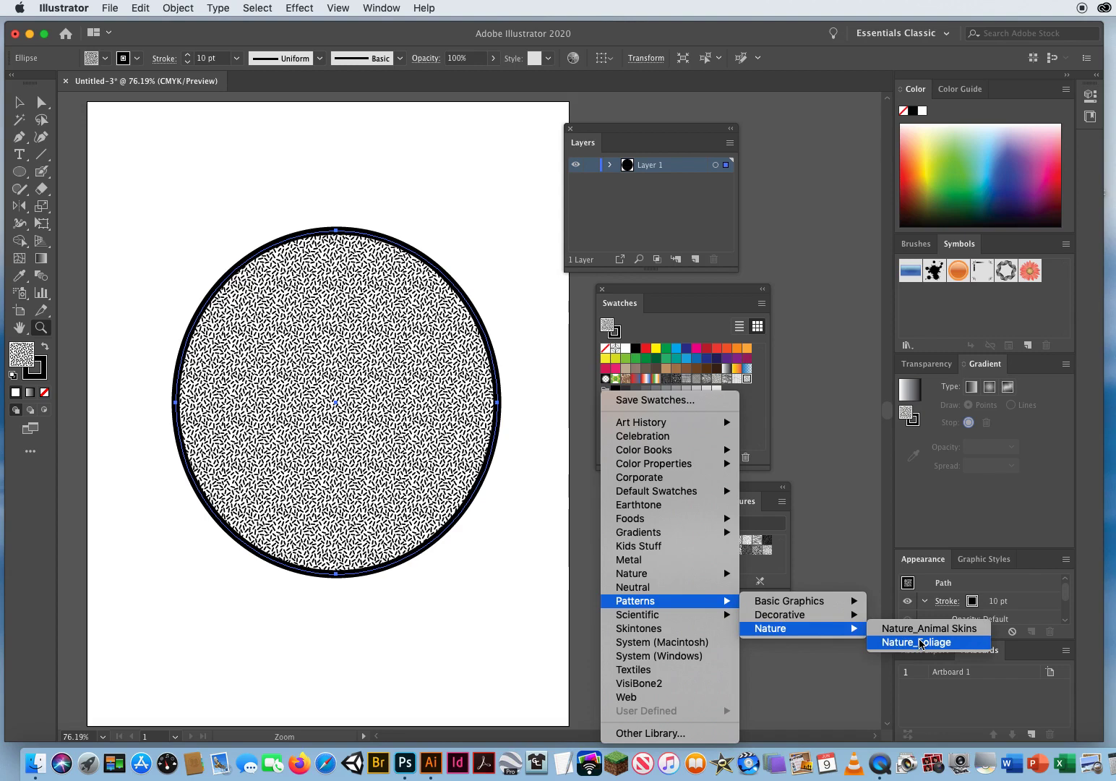
{"action": "left_click", "coordinate": [919, 642]}
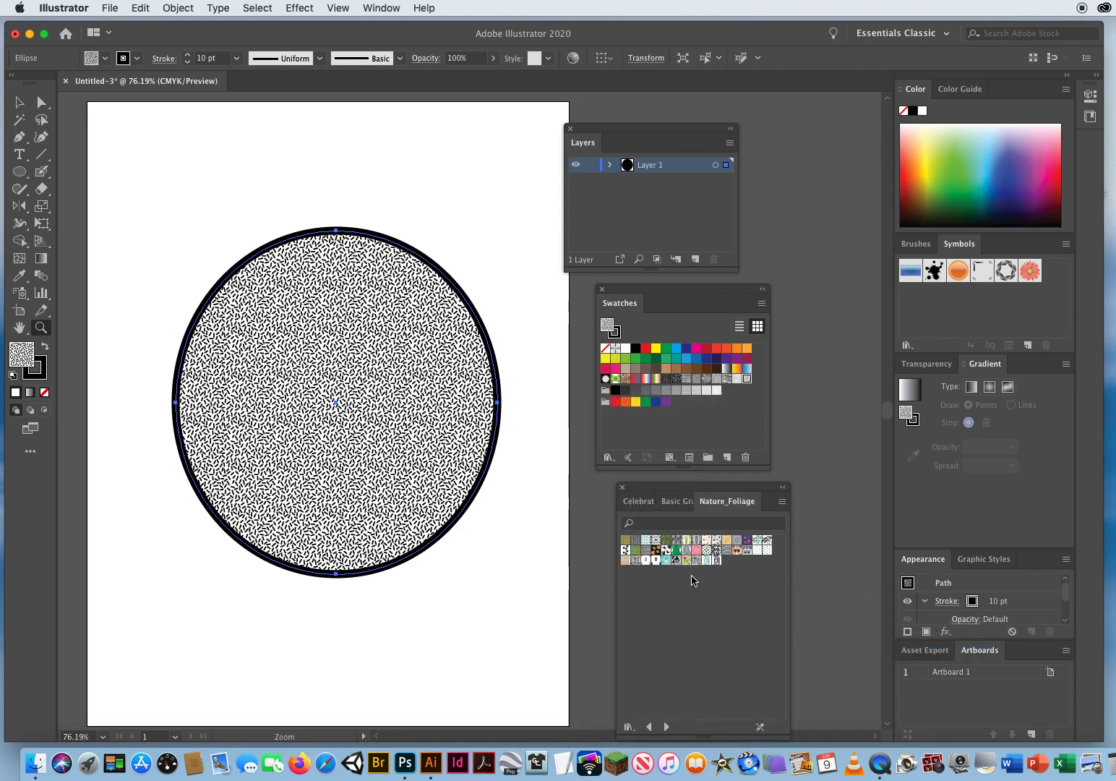
Step: Try leaf, flower and Cattails patterns, settle on Bamboo Color, and close the library
{"action": "left_click", "coordinate": [676, 549]}
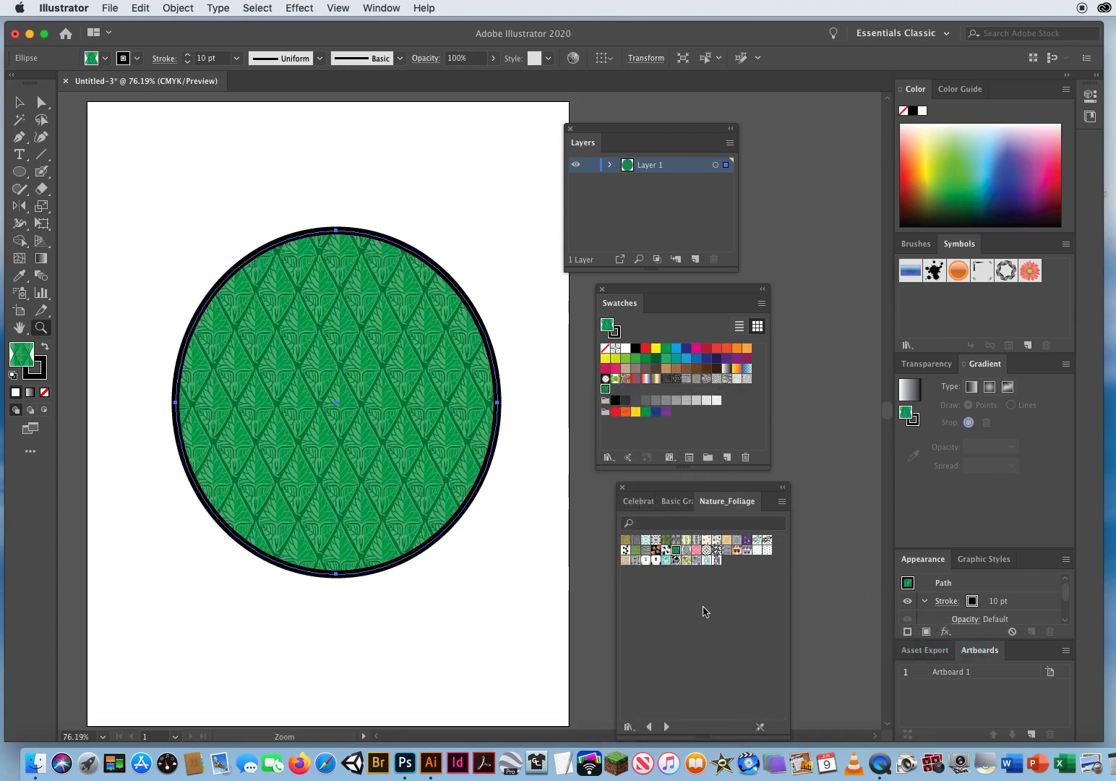
{"action": "left_click", "coordinate": [696, 549]}
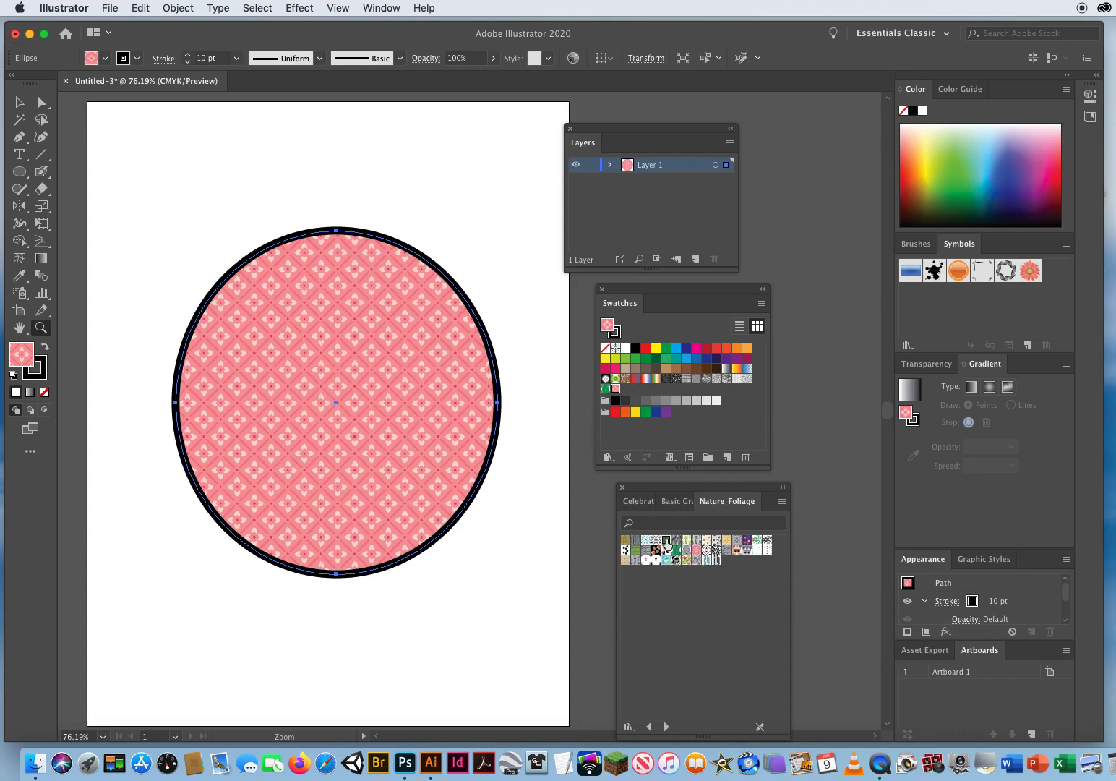
{"action": "left_click", "coordinate": [676, 549]}
{"action": "left_click", "coordinate": [635, 549]}
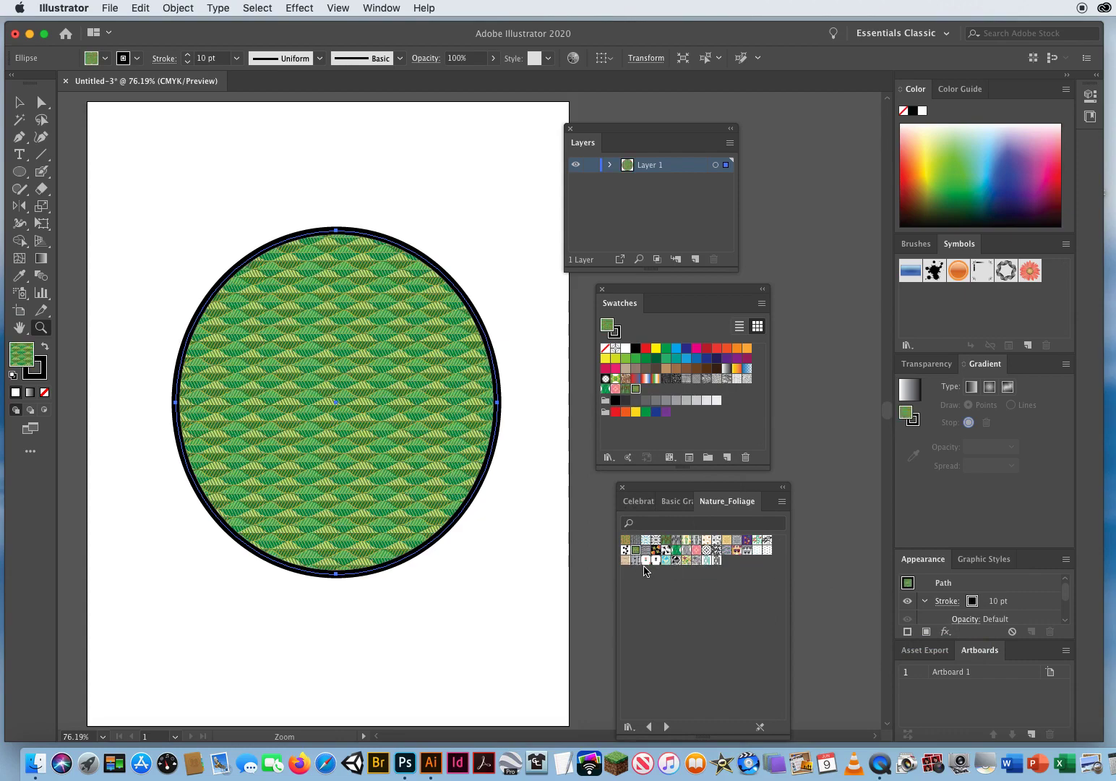
{"action": "left_click", "coordinate": [625, 539]}
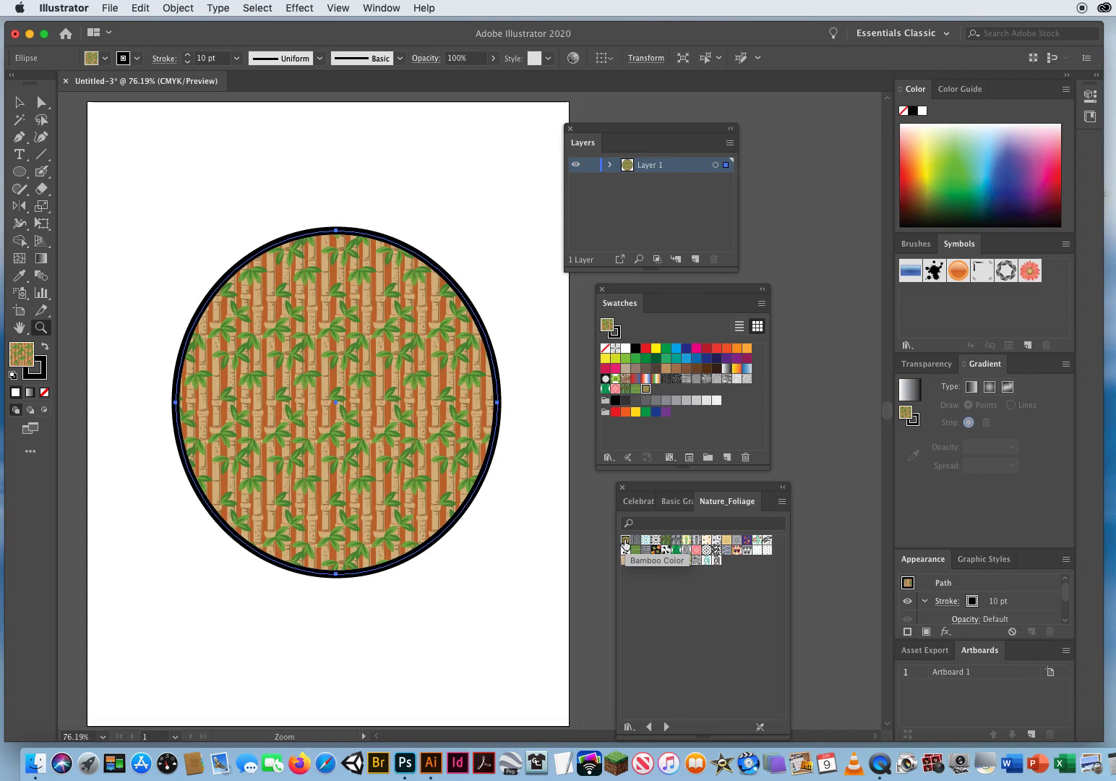
{"action": "left_click", "coordinate": [622, 487]}
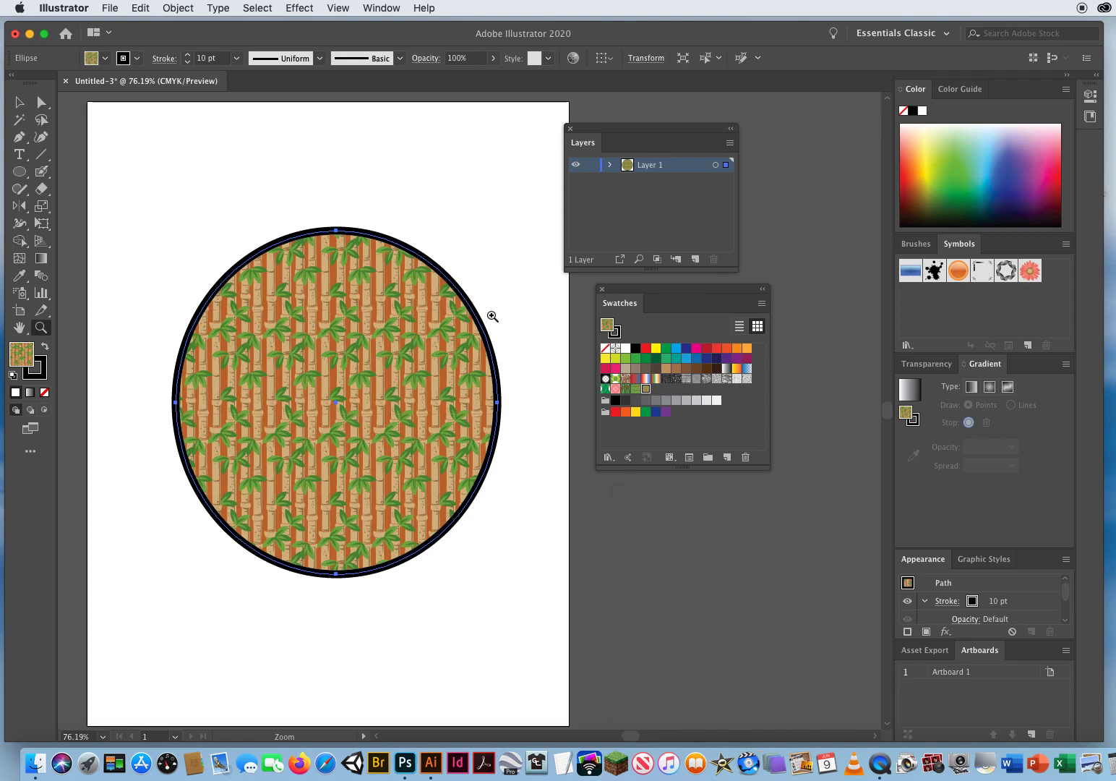
{"action": "key", "text": "v"}
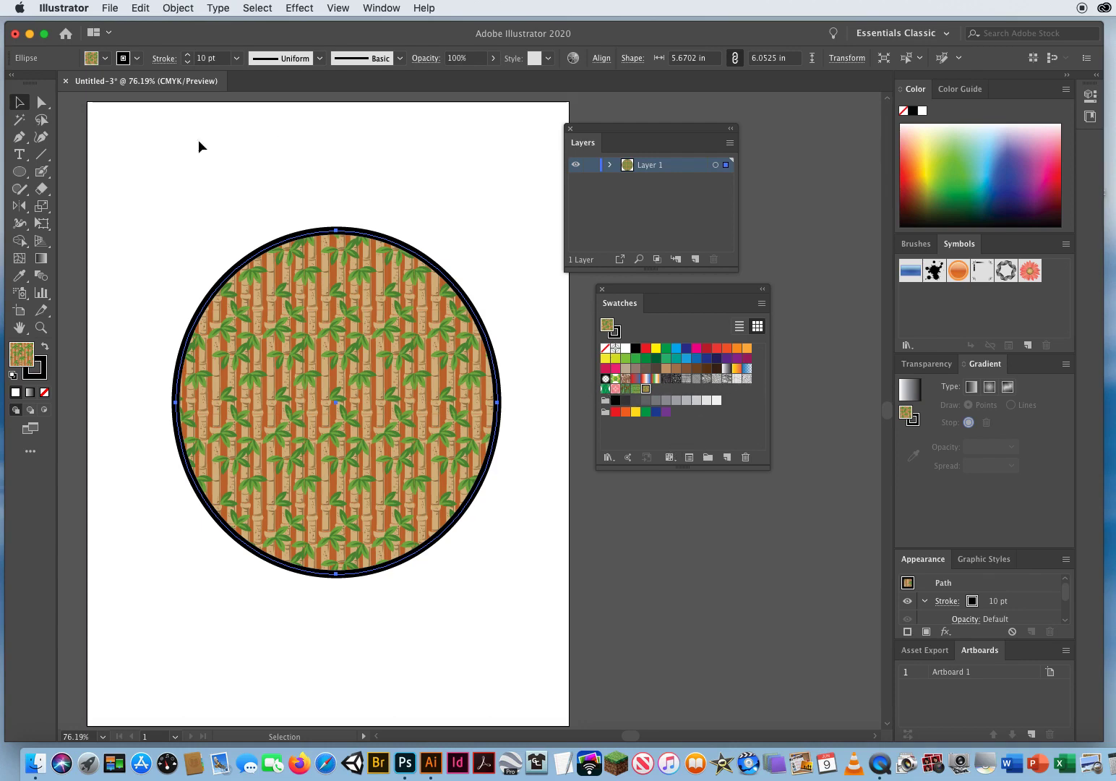
Step: Deselect the ellipse and create a new blank Letter 8.5x11 document
{"action": "left_click", "coordinate": [497, 272]}
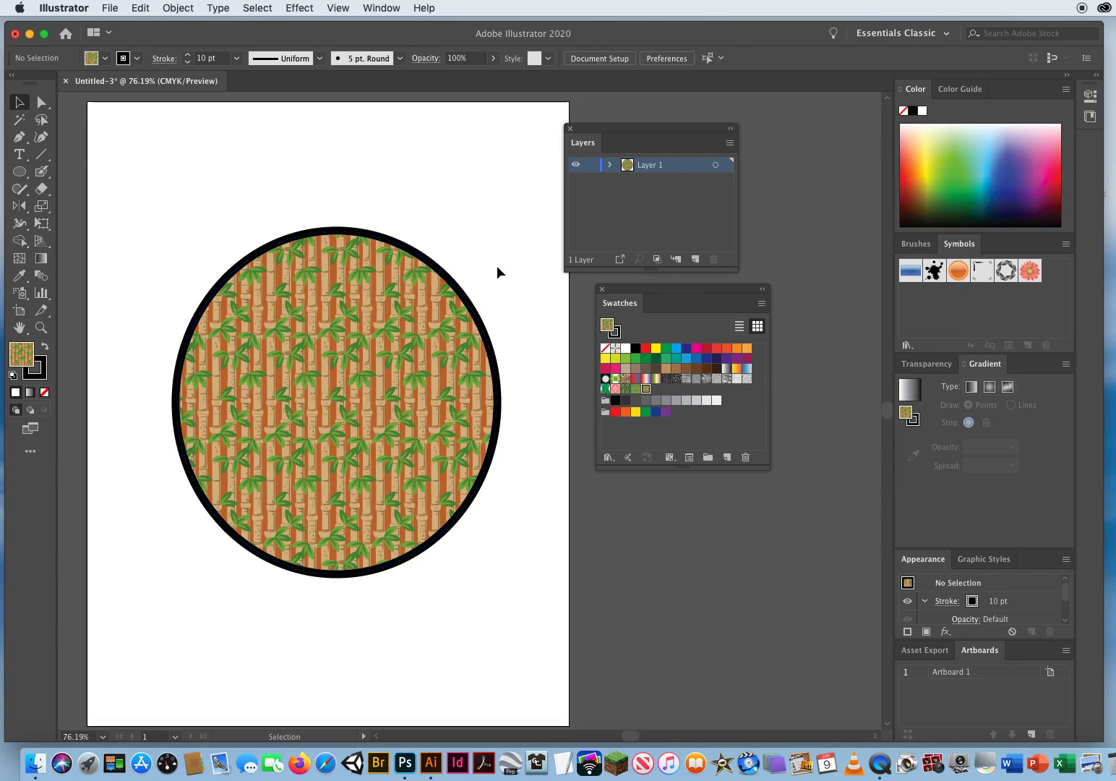
{"action": "left_click_drag", "start_coordinate": [640, 300], "coordinate": [639, 325]}
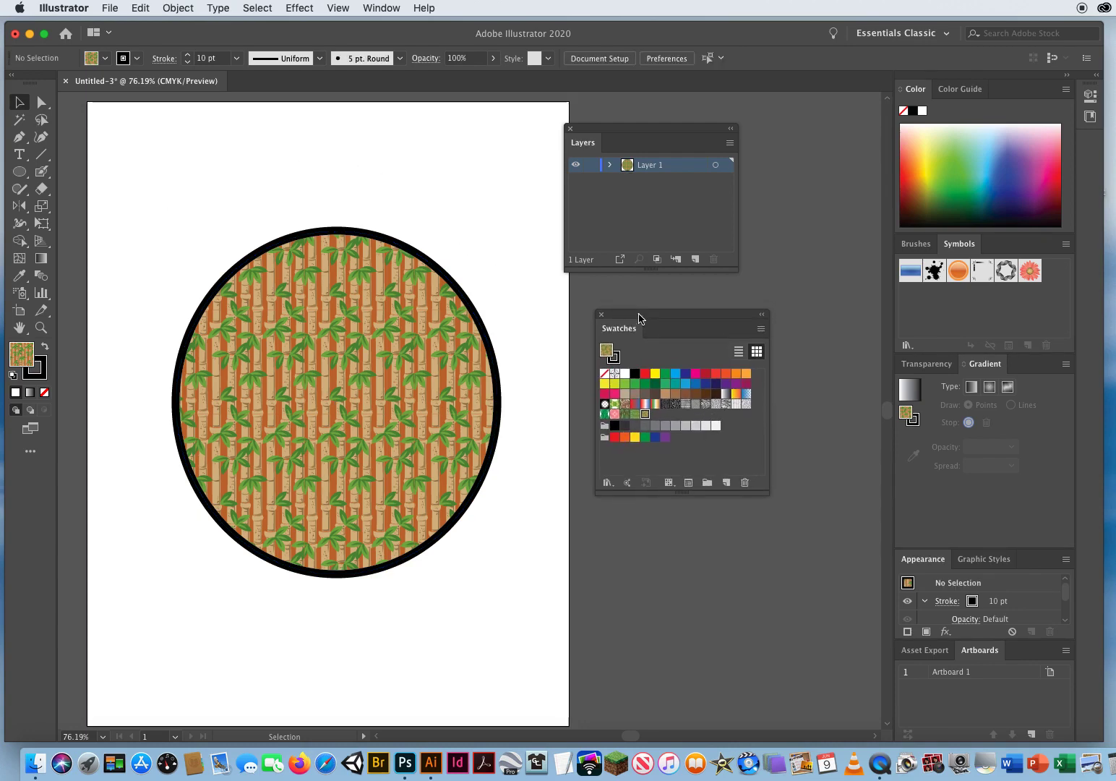
{"action": "left_click", "coordinate": [110, 7]}
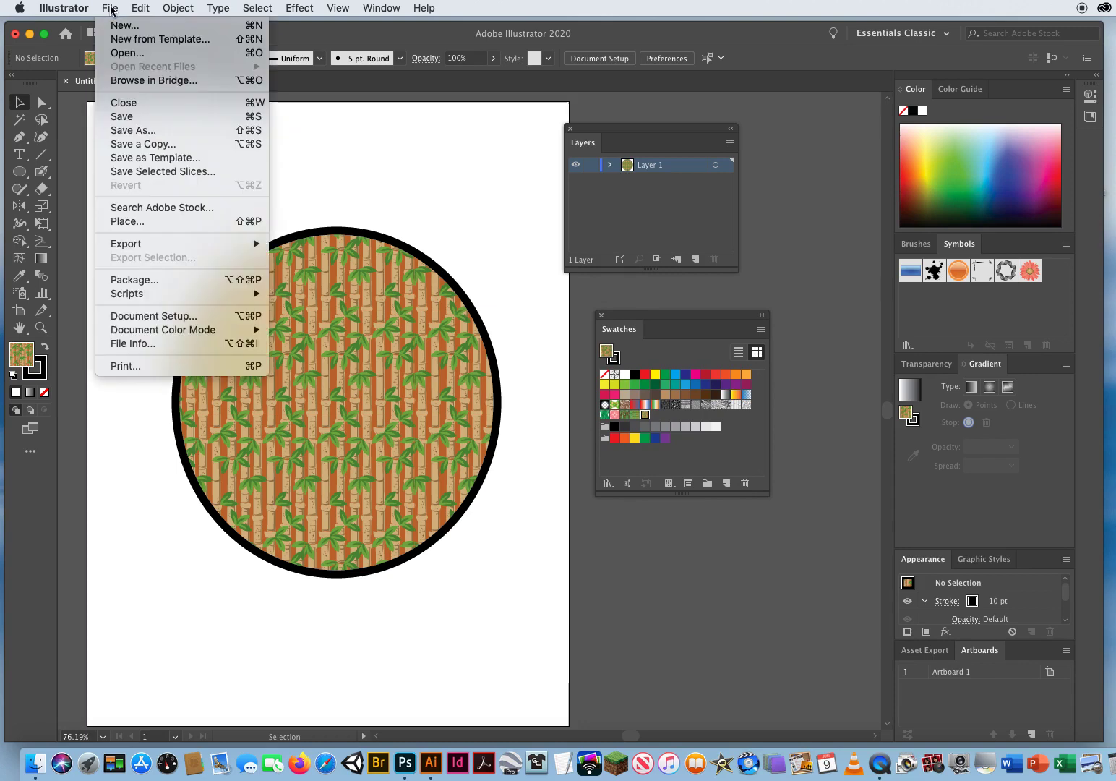
{"action": "key", "text": "super+n"}
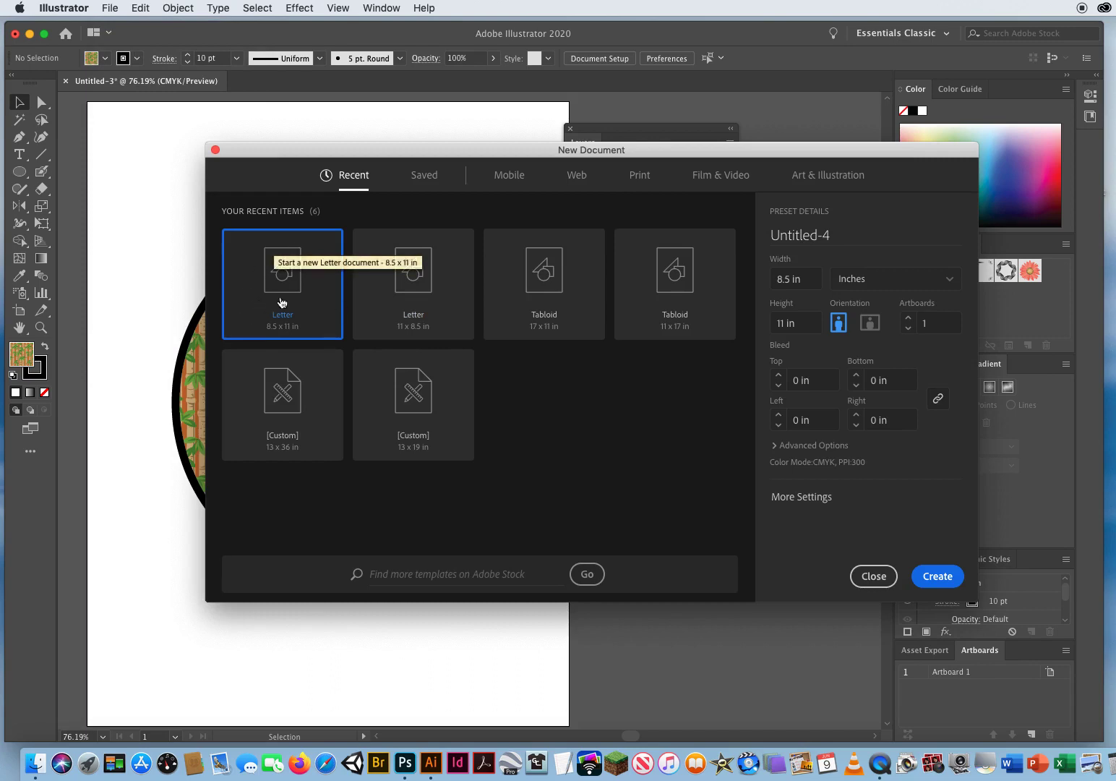
{"action": "left_click", "coordinate": [940, 578]}
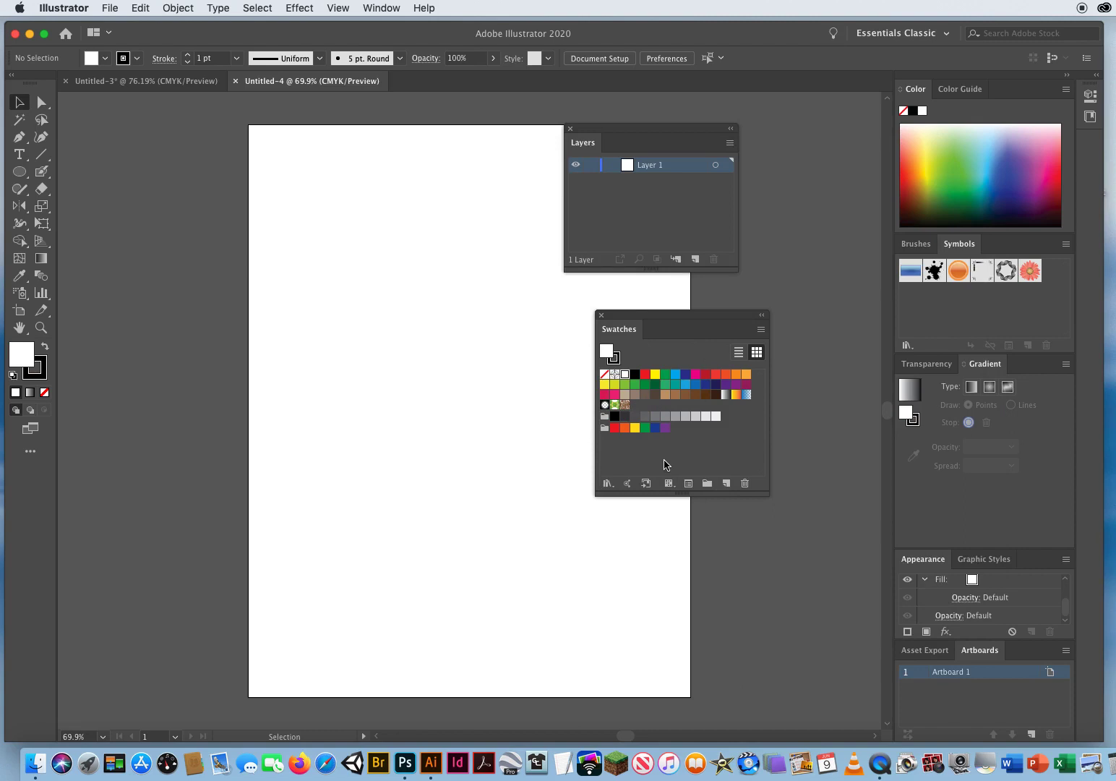
Step: Switch between Untitled-3 and Untitled-4 to compare swatches, ending on the bamboo circle document
{"action": "left_click", "coordinate": [170, 85]}
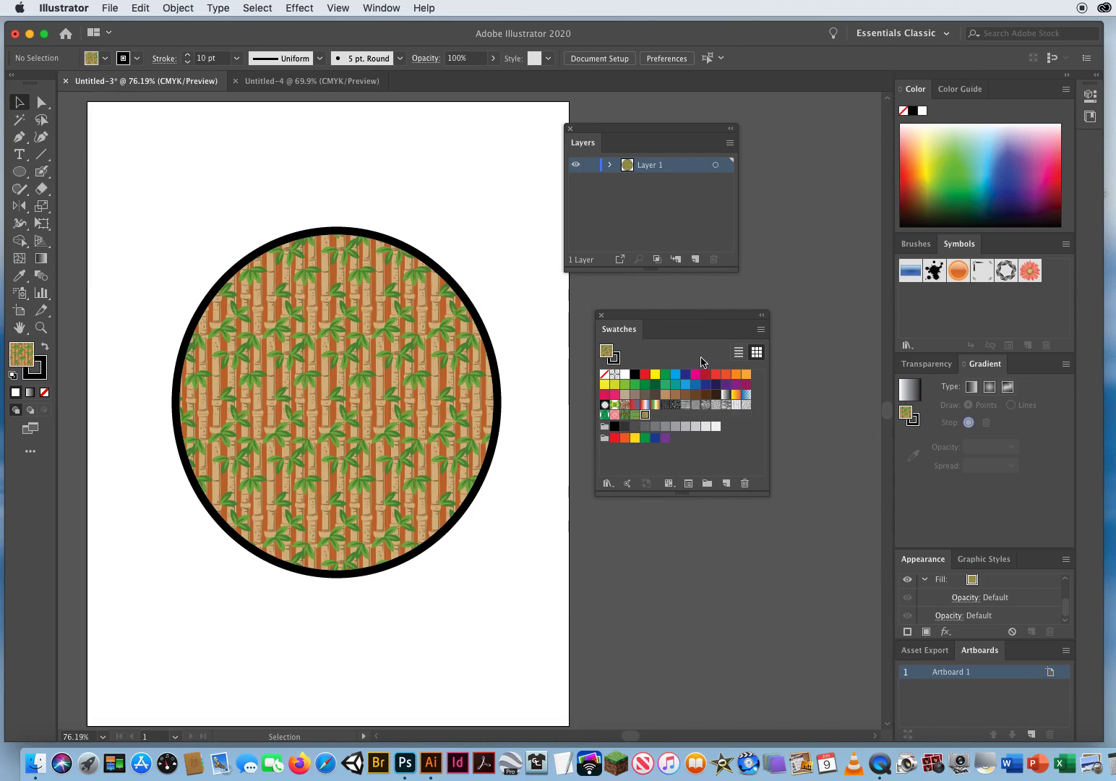
{"action": "left_click", "coordinate": [305, 80]}
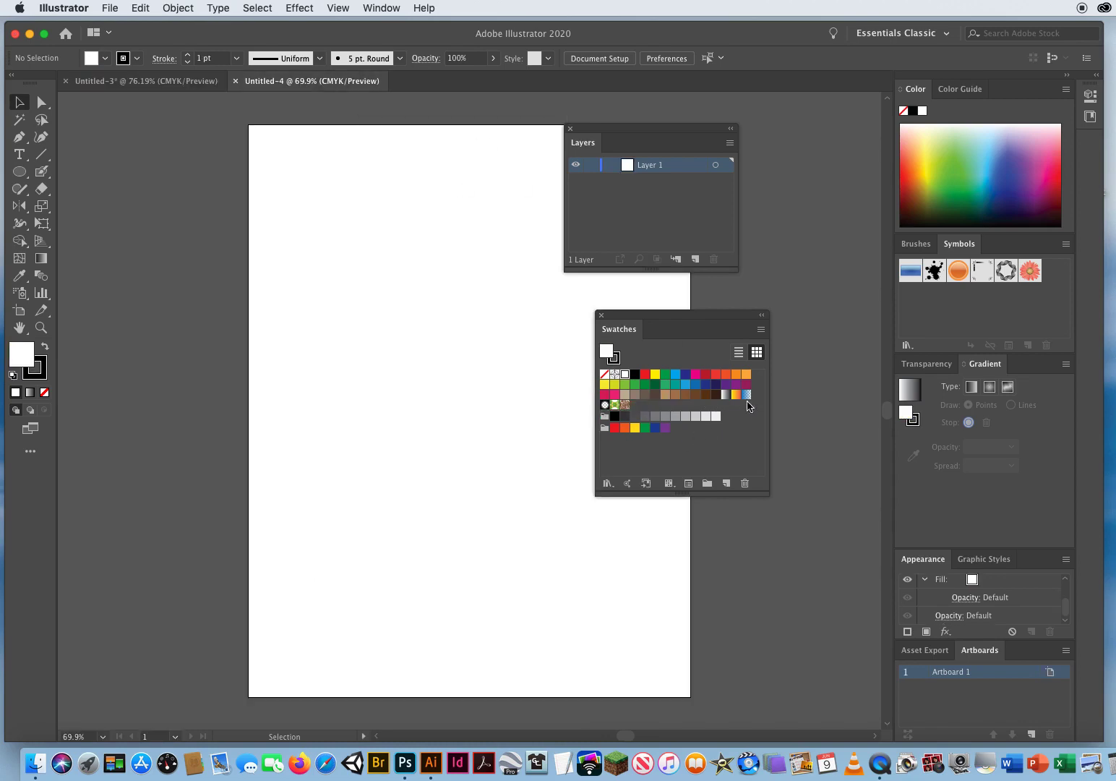
{"action": "left_click", "coordinate": [178, 83]}
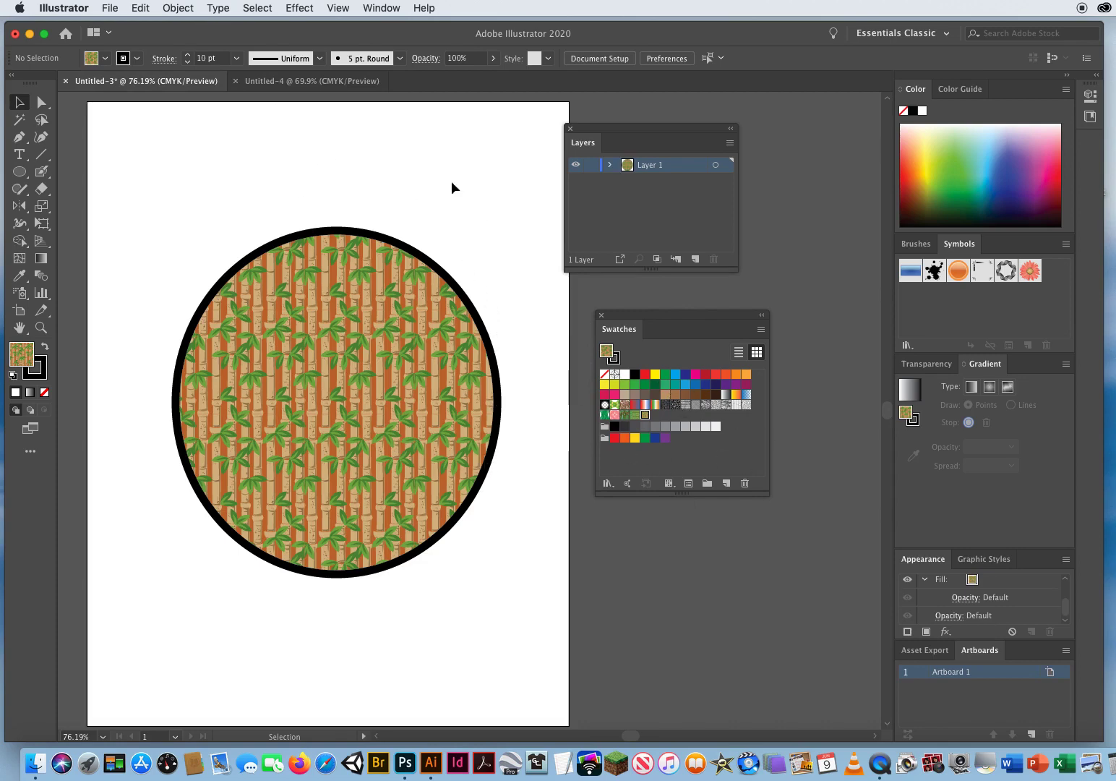
{"action": "left_click", "coordinate": [329, 82]}
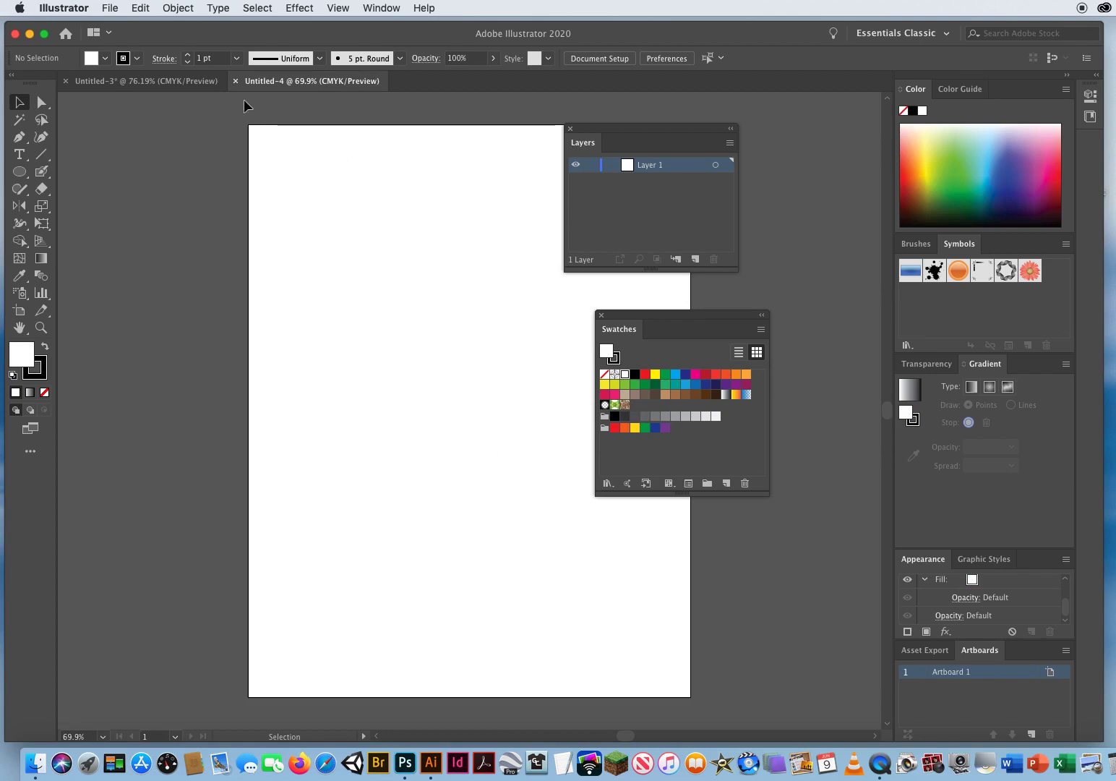
{"action": "left_click", "coordinate": [144, 80]}
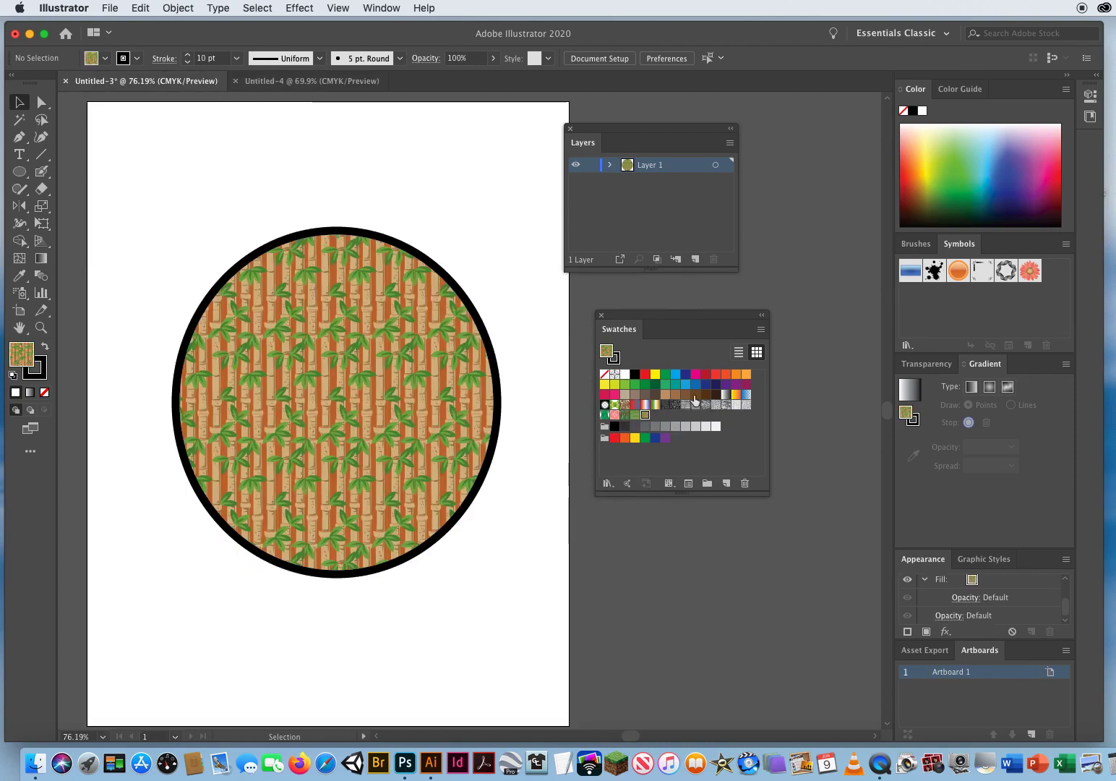
{"action": "left_click", "coordinate": [349, 80]}
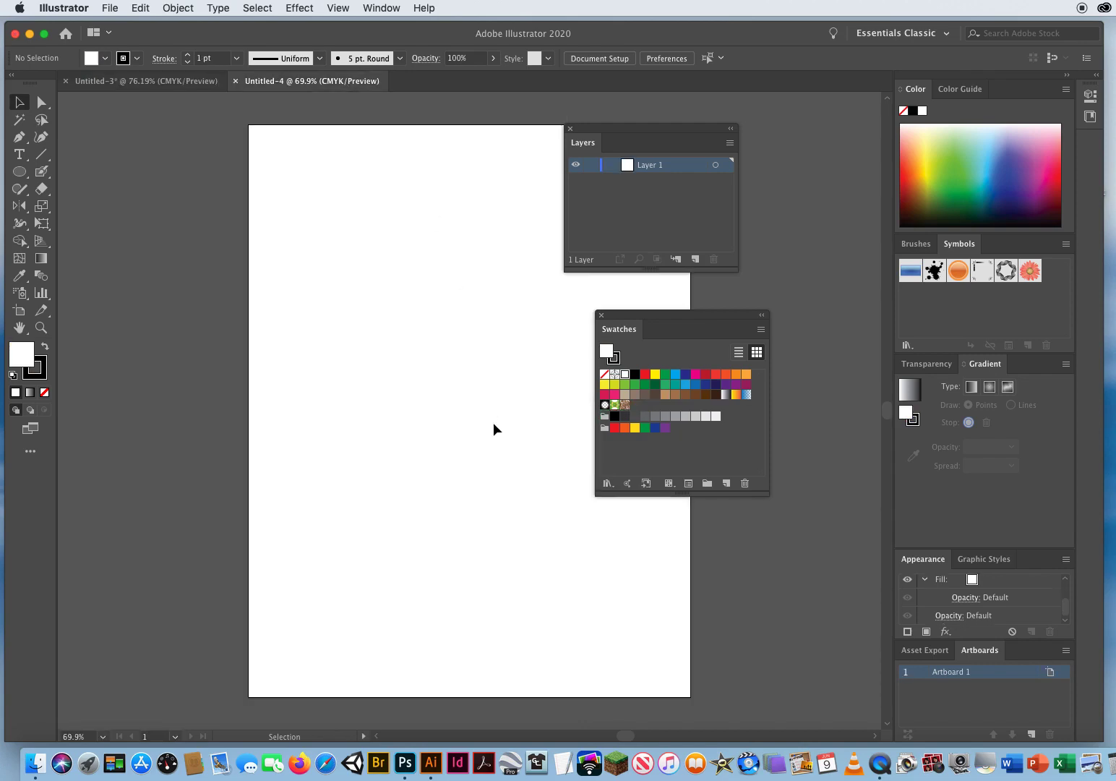
{"action": "left_click", "coordinate": [172, 81]}
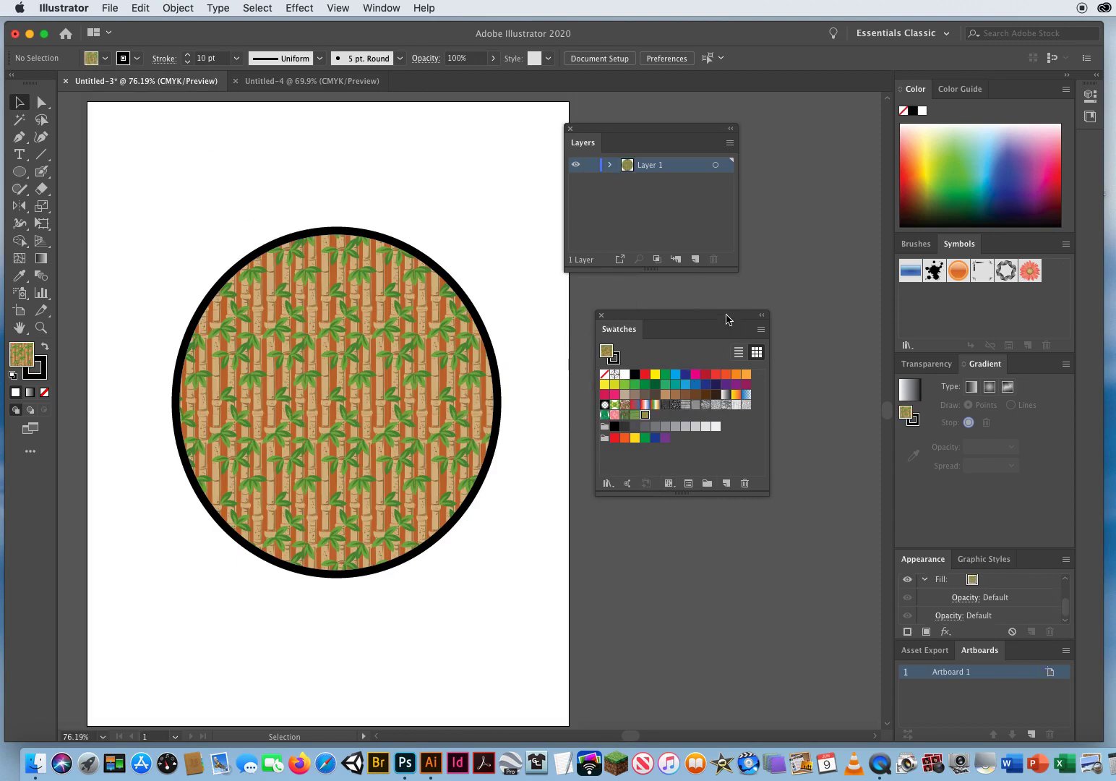
Step: Save Untitled-3's swatches as AI library 'My Home Pattern Swatches' on the Desktop
{"action": "left_click_drag", "start_coordinate": [725, 316], "coordinate": [671, 290]}
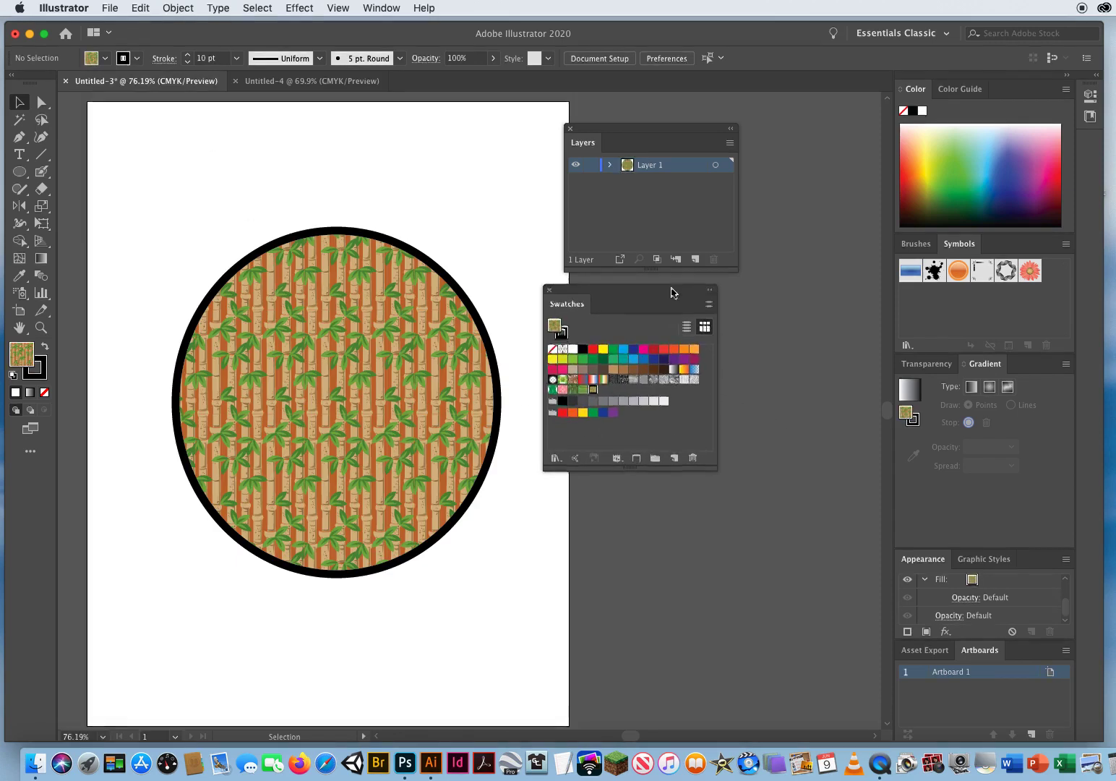
{"action": "left_click", "coordinate": [705, 303]}
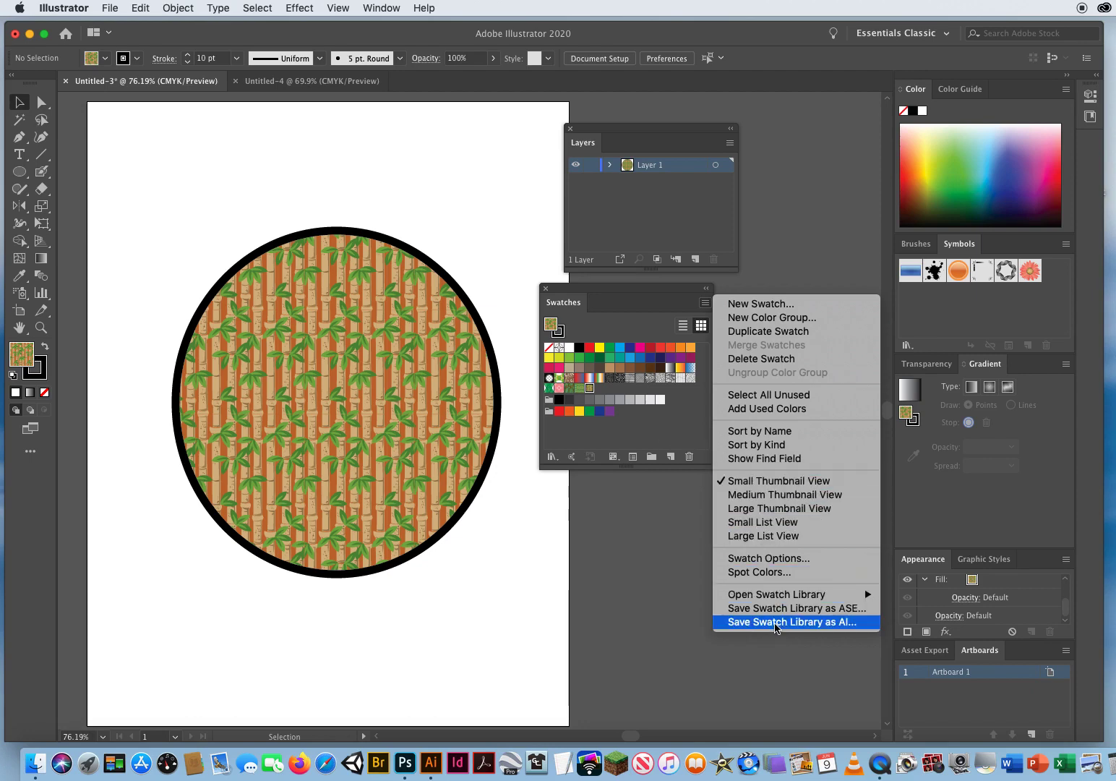
{"action": "left_click", "coordinate": [776, 624]}
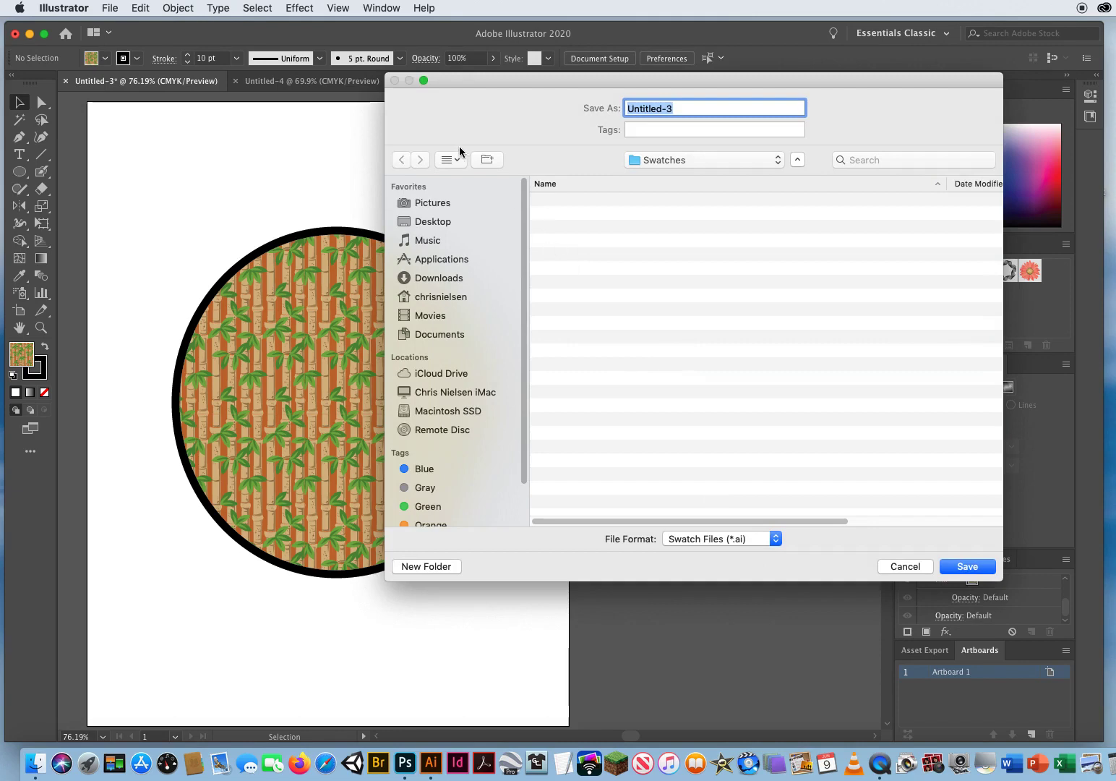
{"action": "left_click", "coordinate": [455, 222]}
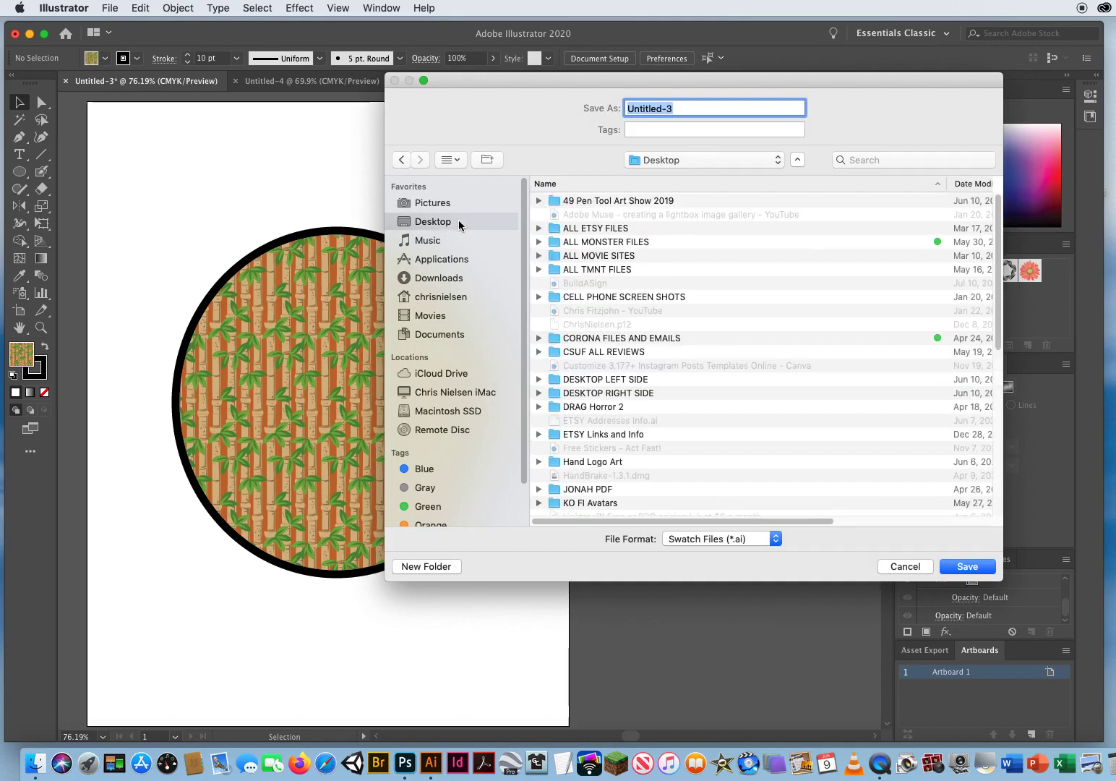
{"action": "left_click_drag", "start_coordinate": [525, 90], "coordinate": [458, 71]}
{"action": "type", "text": "M"}
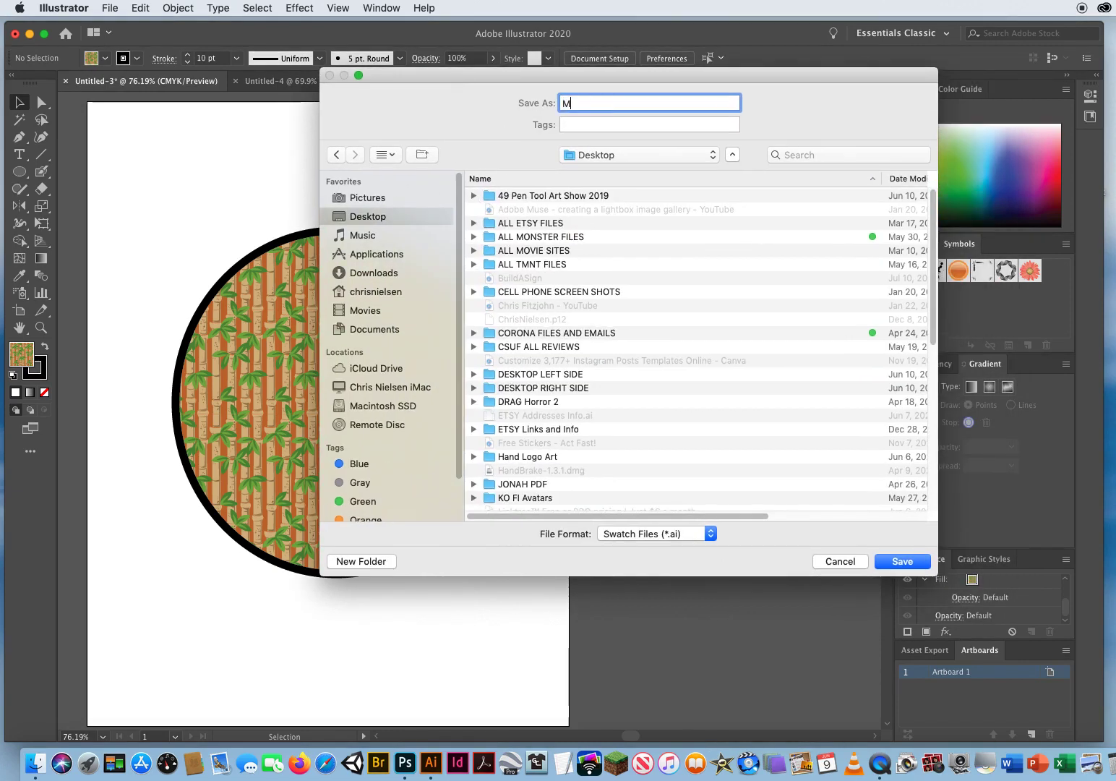
{"action": "type", "text": "y Home "}
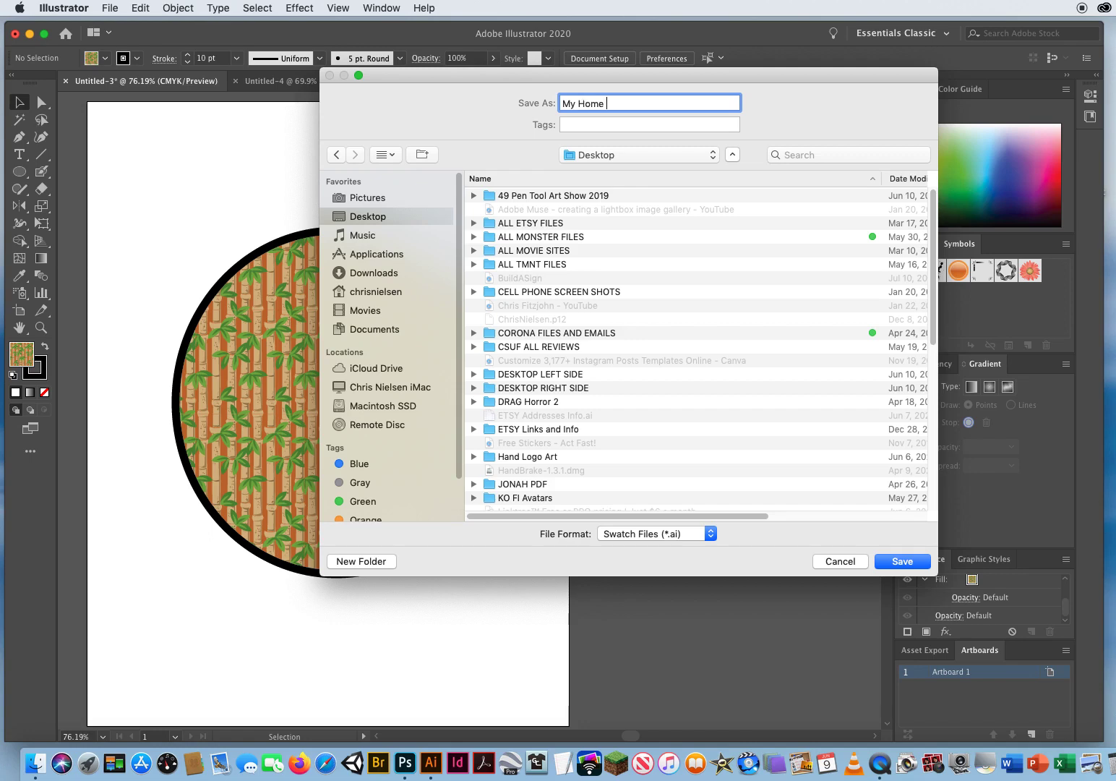
{"action": "type", "text": "Pattern Swatches"}
{"action": "left_click", "coordinate": [903, 561]}
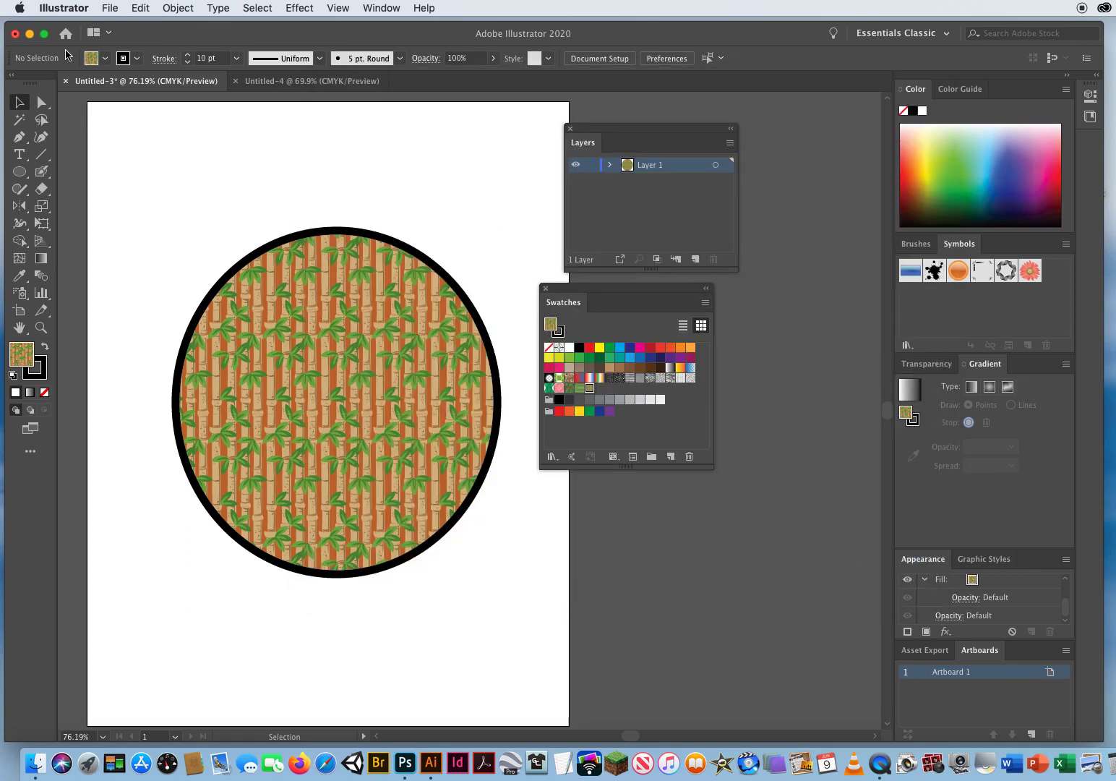
Step: In Untitled-4, open the Desktop swatch library 'My Home Pattern Swatches.ai' via Other Library
{"action": "left_click", "coordinate": [264, 84]}
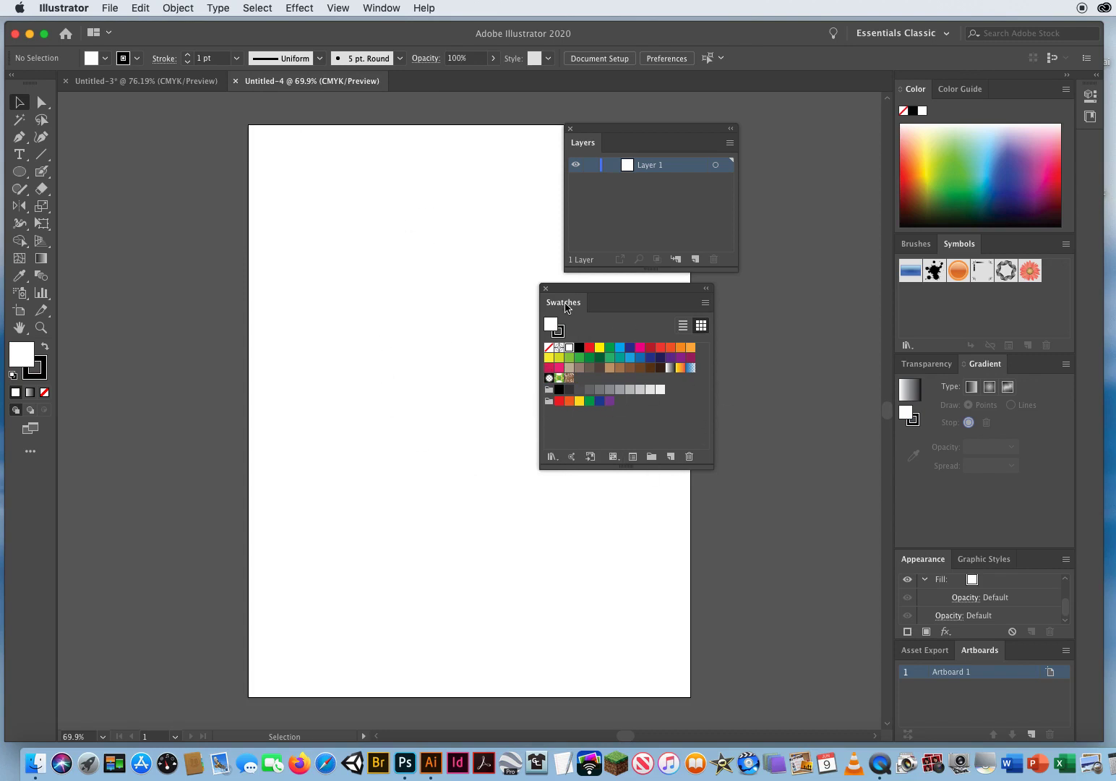
{"action": "left_click", "coordinate": [705, 303]}
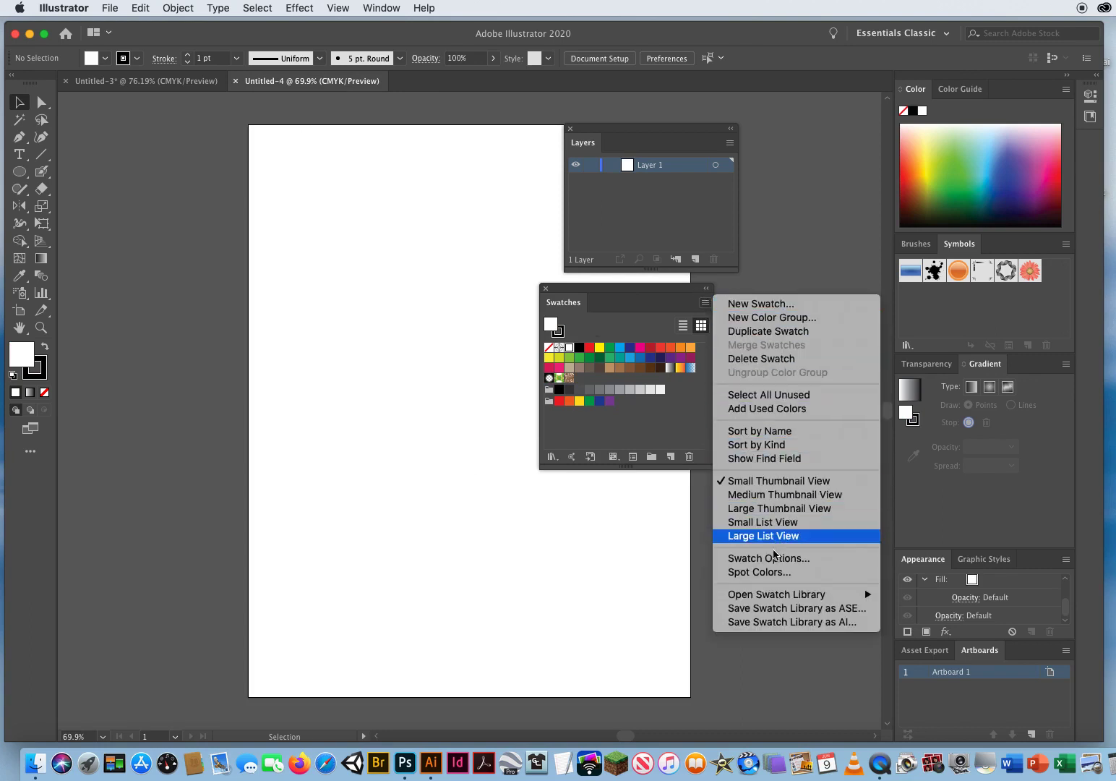
{"action": "mouse_move", "coordinate": [767, 599]}
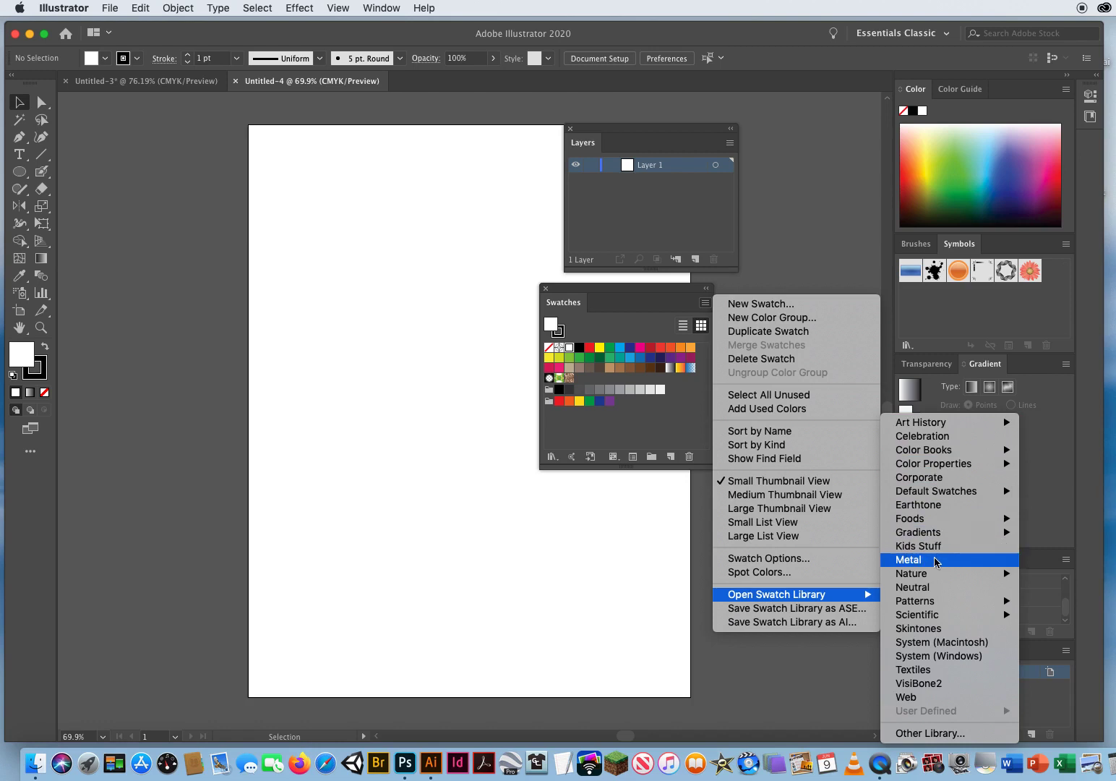
{"action": "mouse_move", "coordinate": [926, 608]}
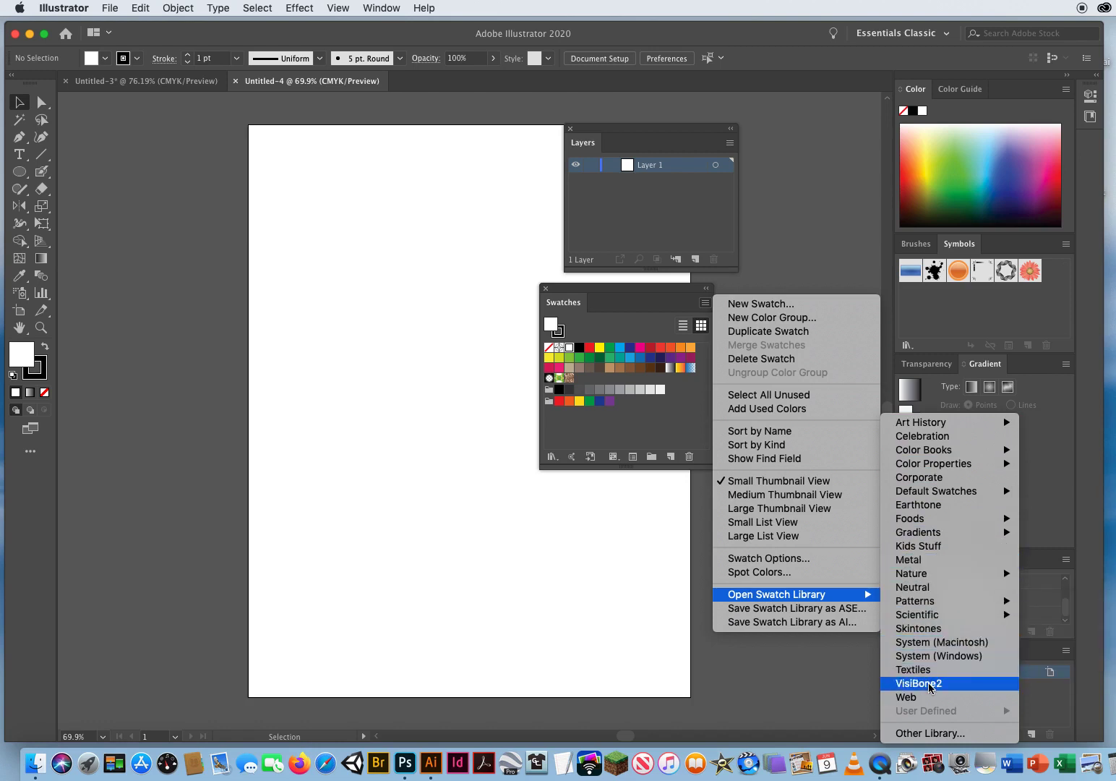
{"action": "left_click", "coordinate": [933, 735]}
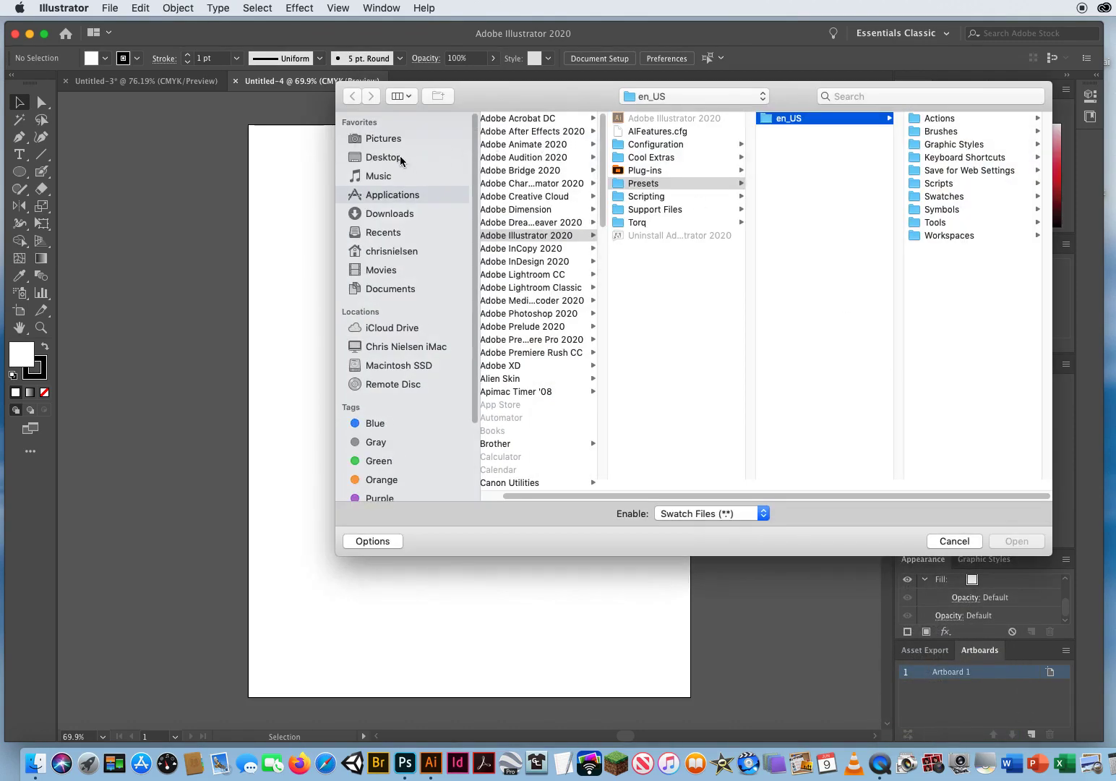
{"action": "left_click", "coordinate": [399, 157]}
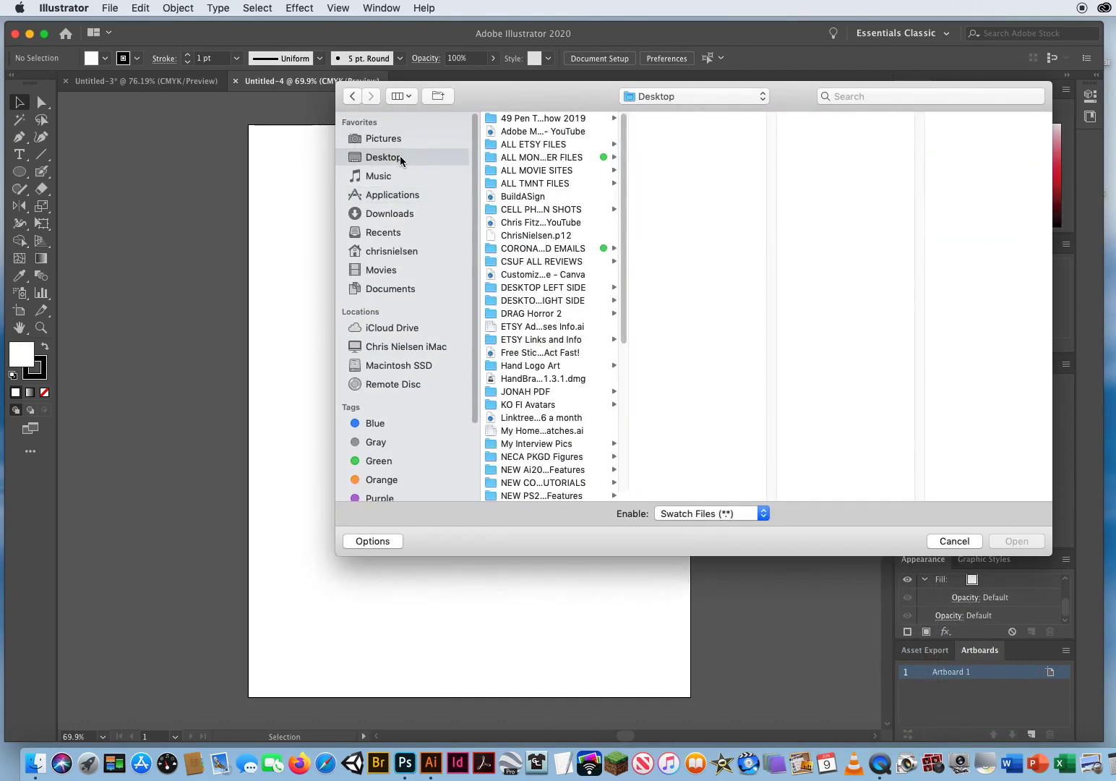
{"action": "left_click", "coordinate": [538, 431]}
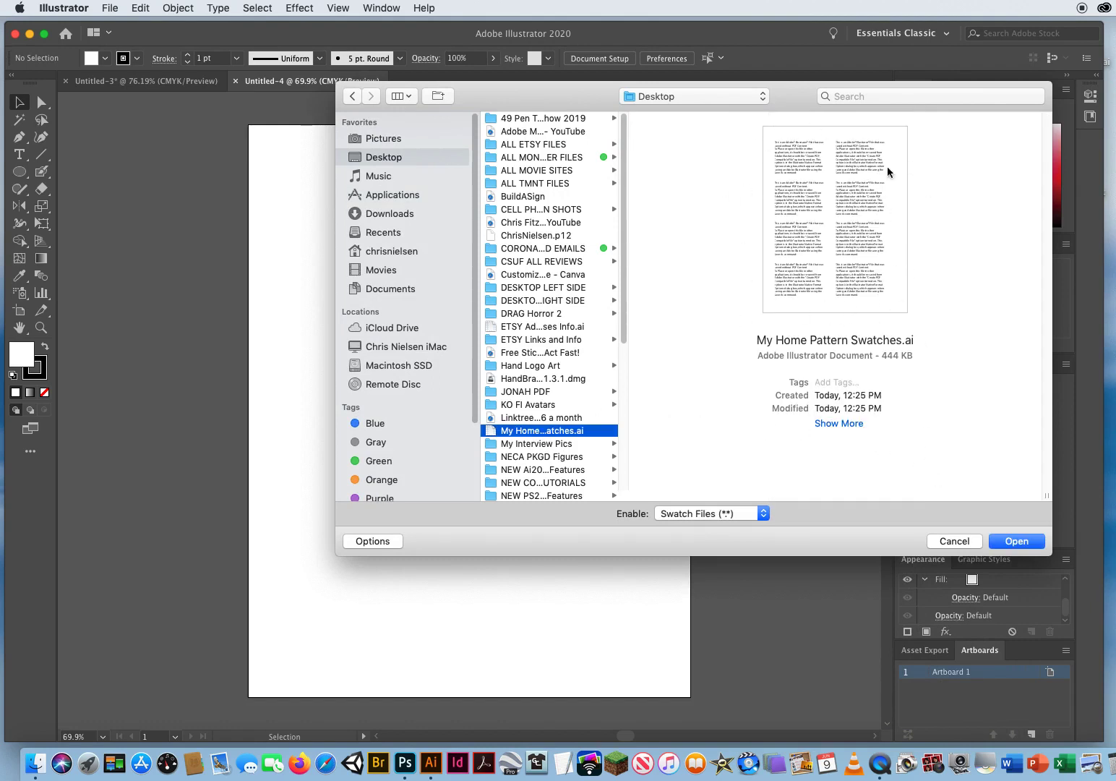
{"action": "left_click", "coordinate": [1010, 542]}
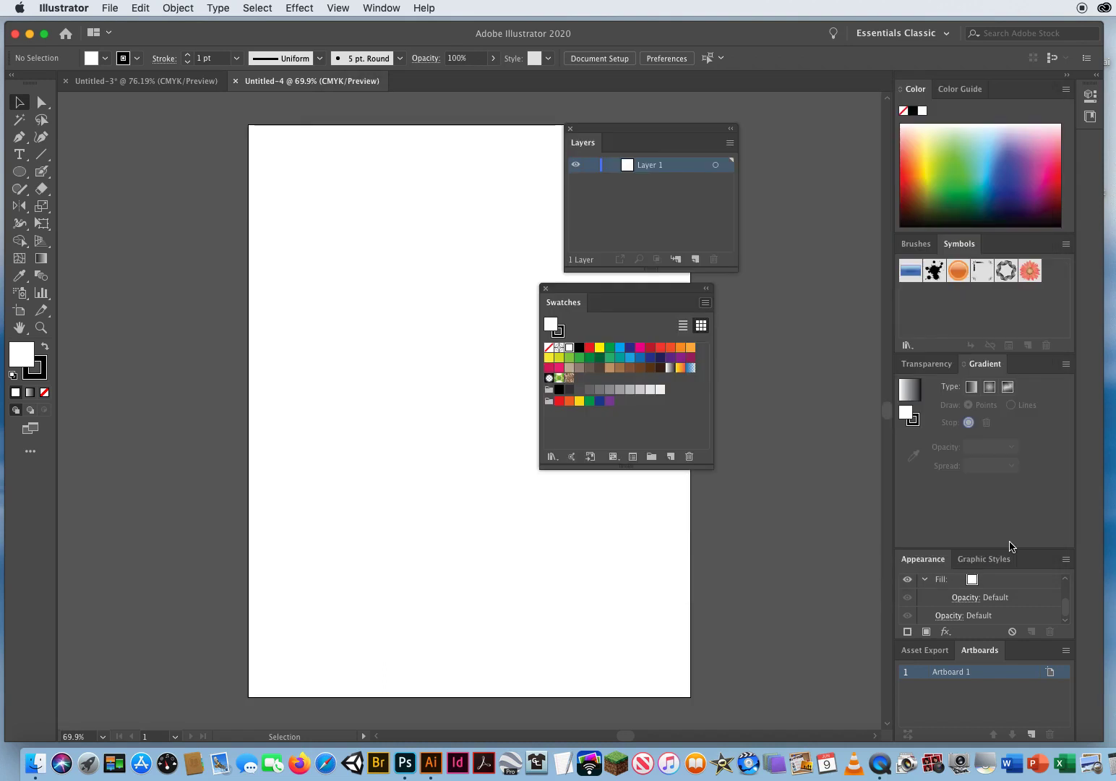
Step: Enlarge the library panel, close it, and move the Swatches and Layers panels off the artboard
{"action": "left_click_drag", "start_coordinate": [618, 487], "coordinate": [155, 216]}
{"action": "left_click_drag", "start_coordinate": [321, 315], "coordinate": [322, 395]}
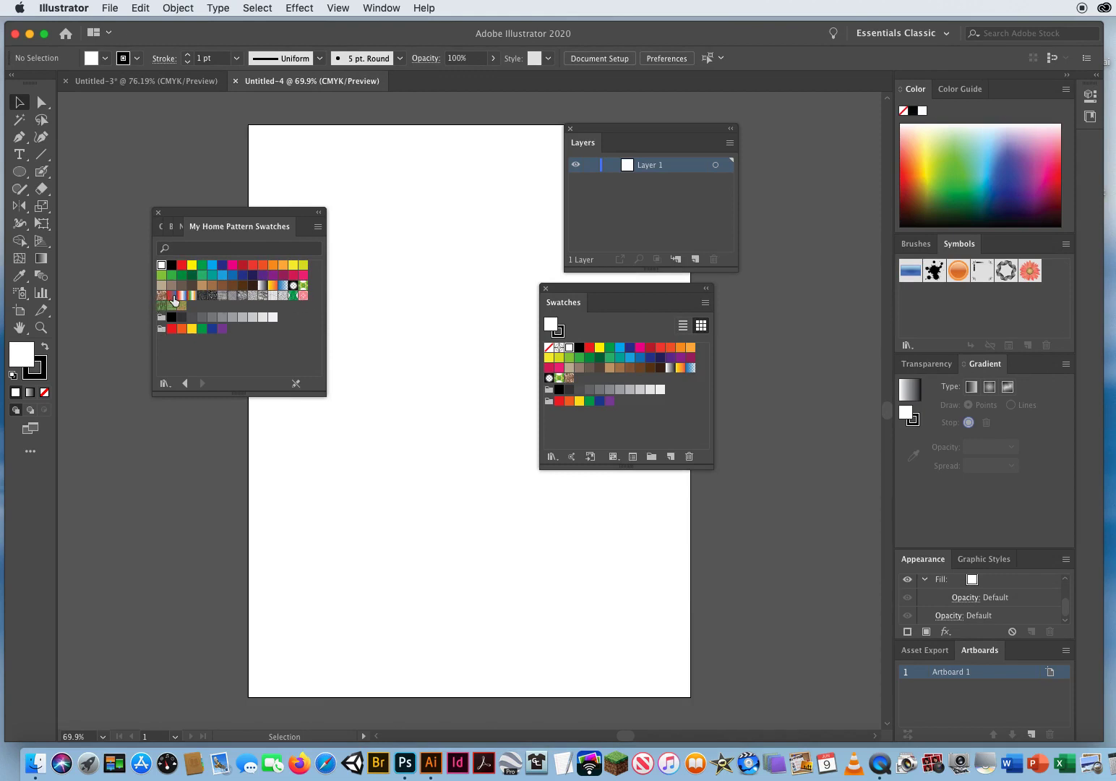
{"action": "left_click_drag", "start_coordinate": [224, 215], "coordinate": [794, 309]}
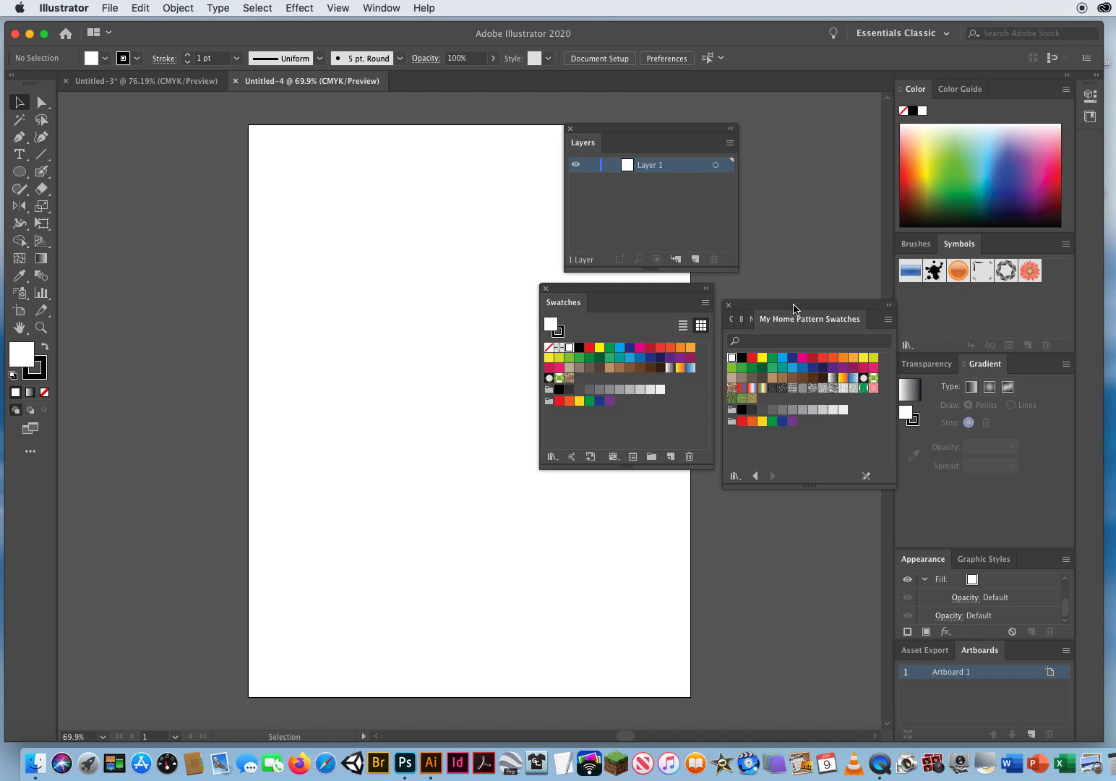
{"action": "left_click", "coordinate": [729, 304]}
{"action": "left_click_drag", "start_coordinate": [584, 296], "coordinate": [744, 325]}
{"action": "left_click_drag", "start_coordinate": [598, 128], "coordinate": [734, 138]}
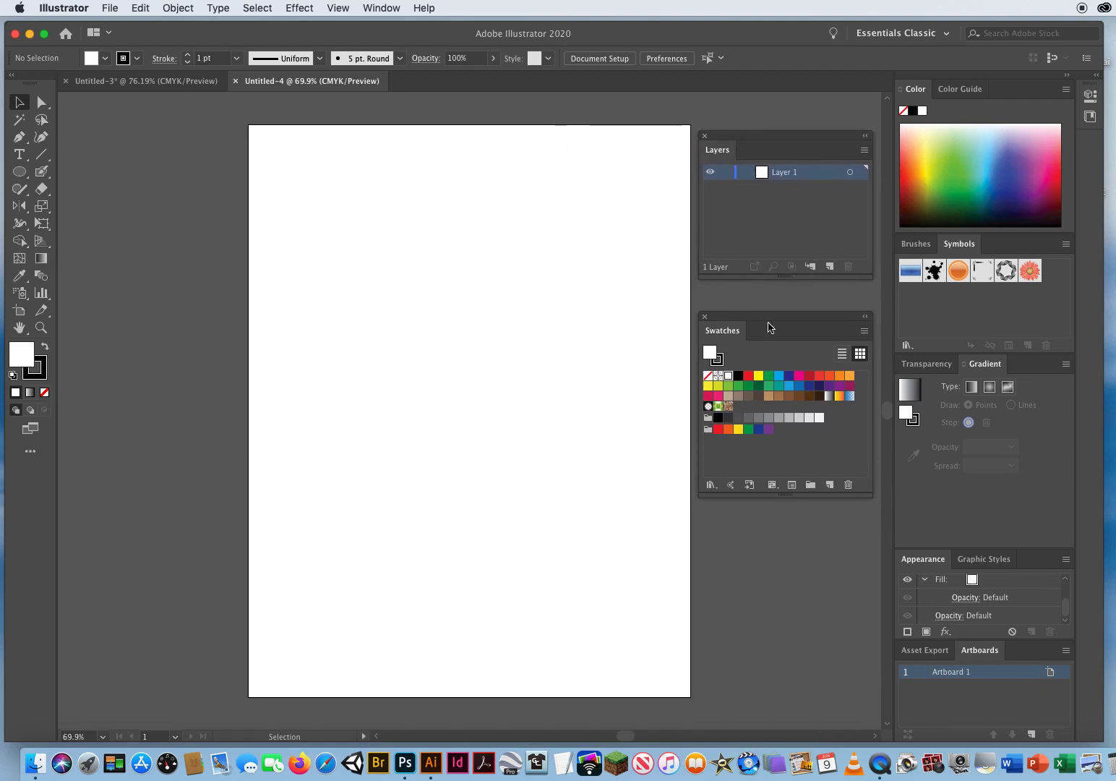
{"action": "left_click", "coordinate": [864, 331]}
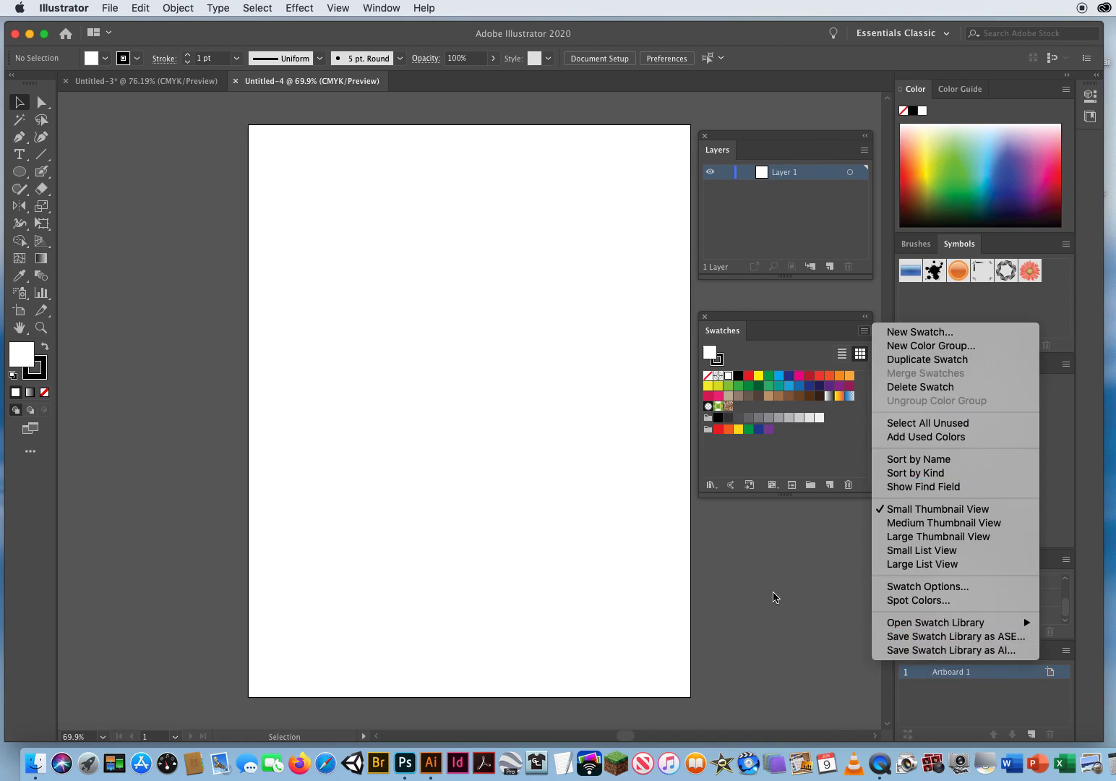
{"action": "left_click", "coordinate": [614, 491]}
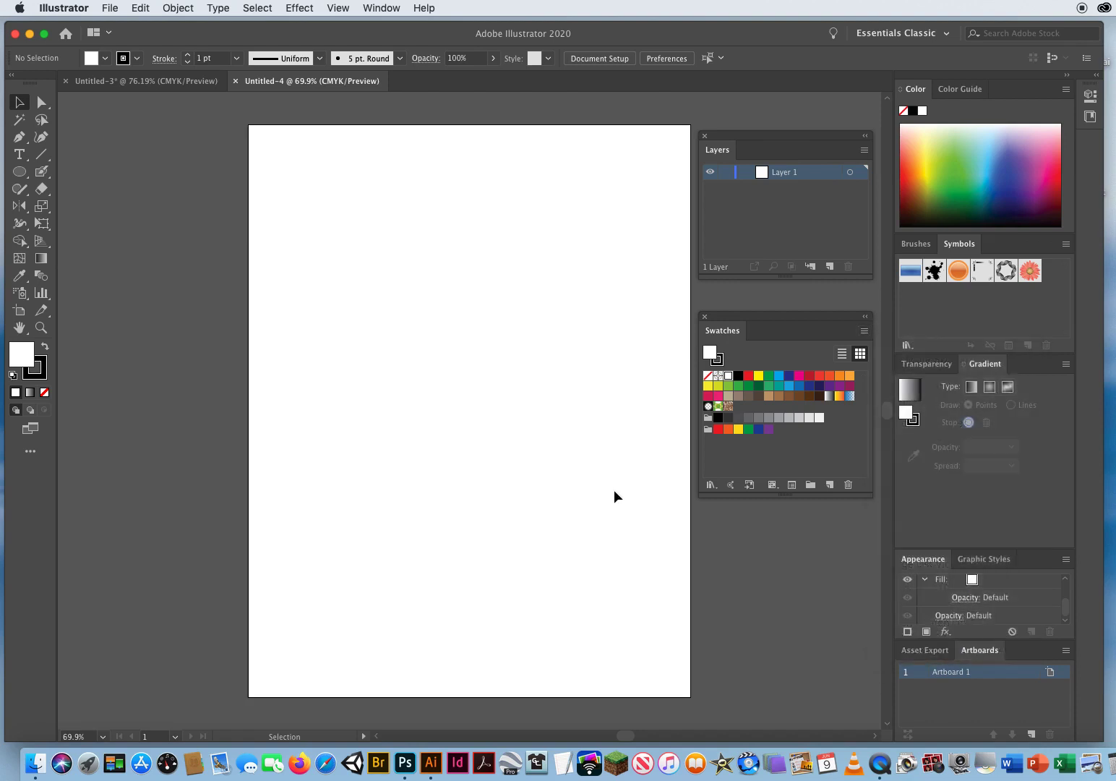